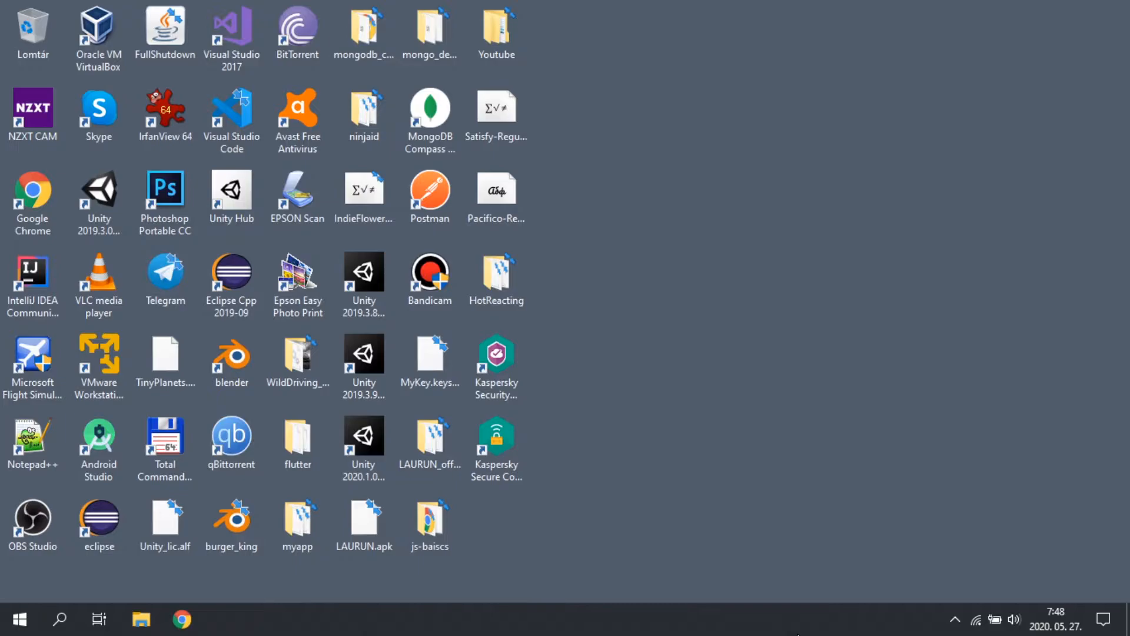
Open SimpleSampleProject from Unity Hub with version 2019.3.9f1 and load its Game scene
double_click(232, 202)
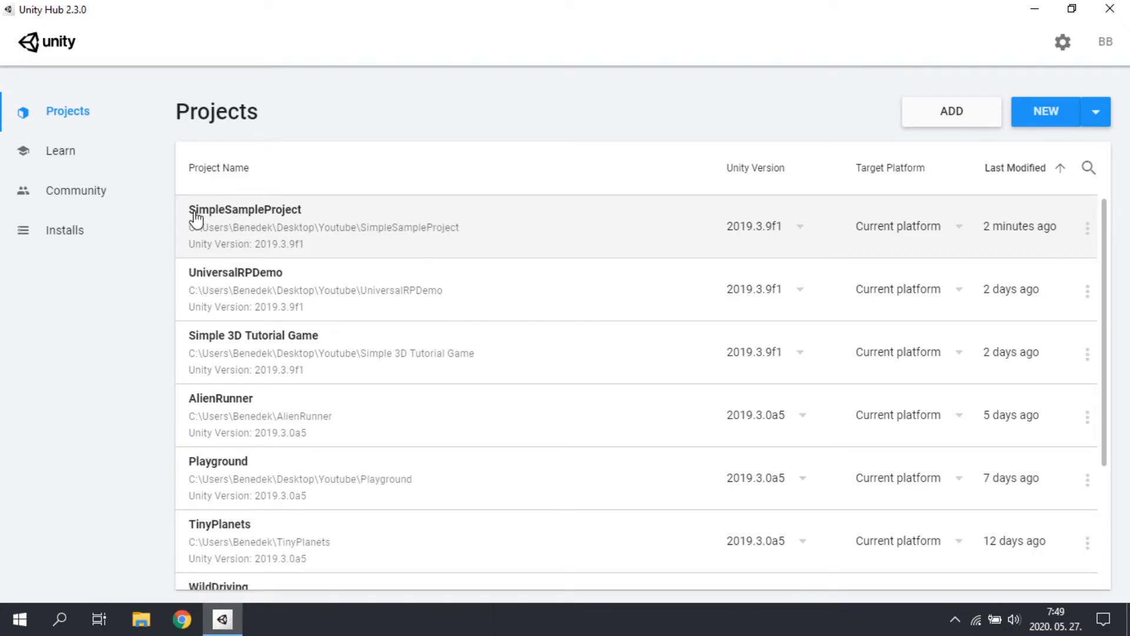
left_click(767, 233)
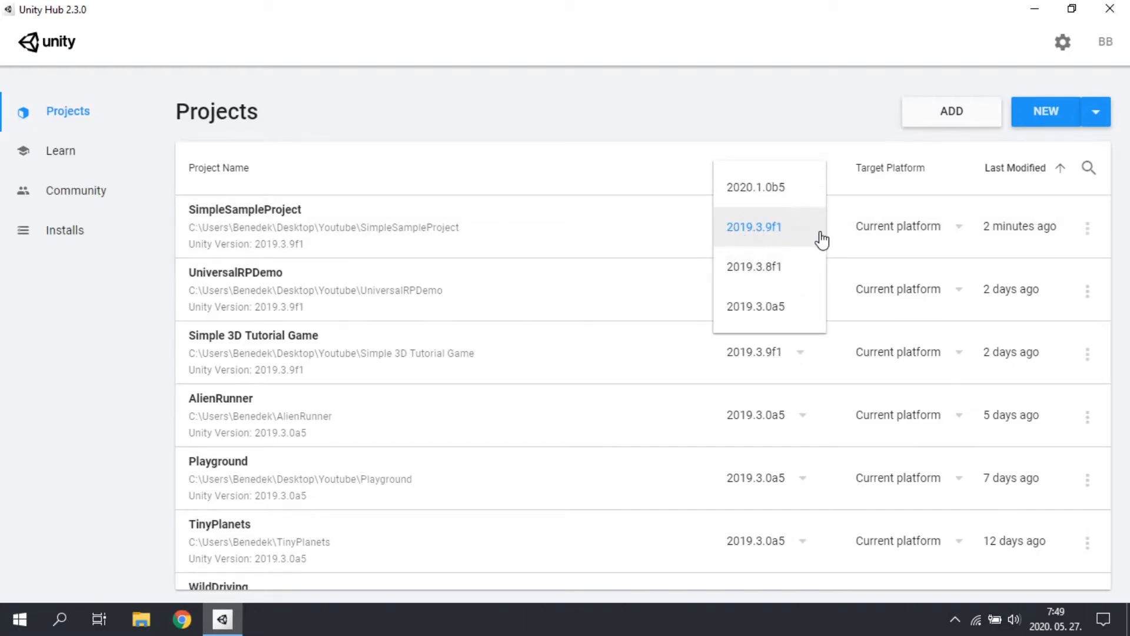
left_click(531, 71)
left_click(474, 225)
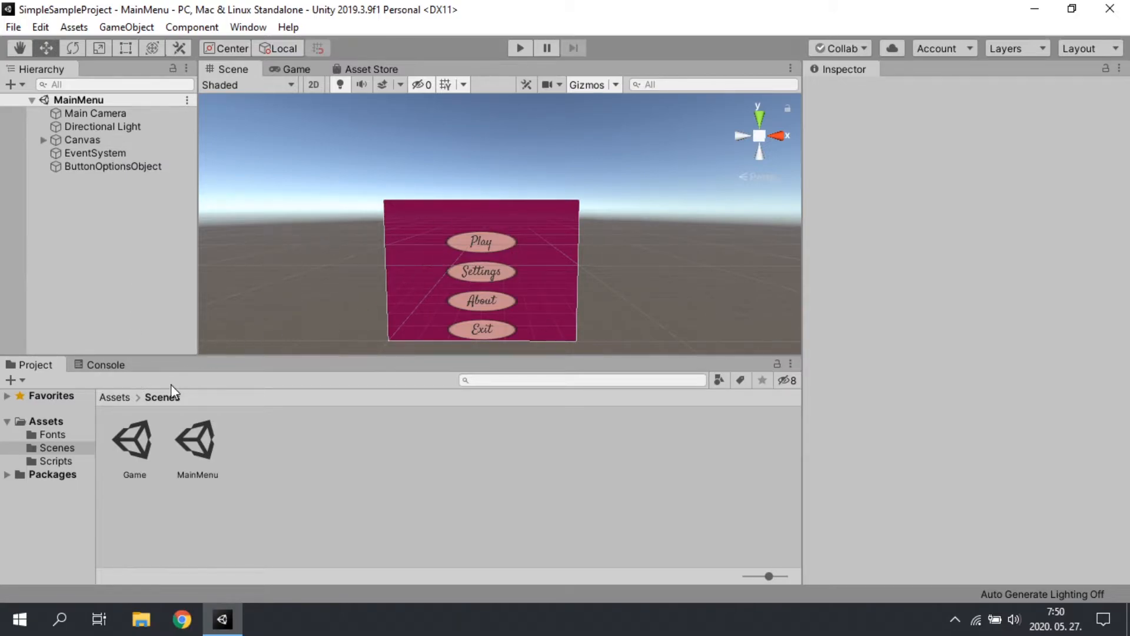
left_click(136, 440)
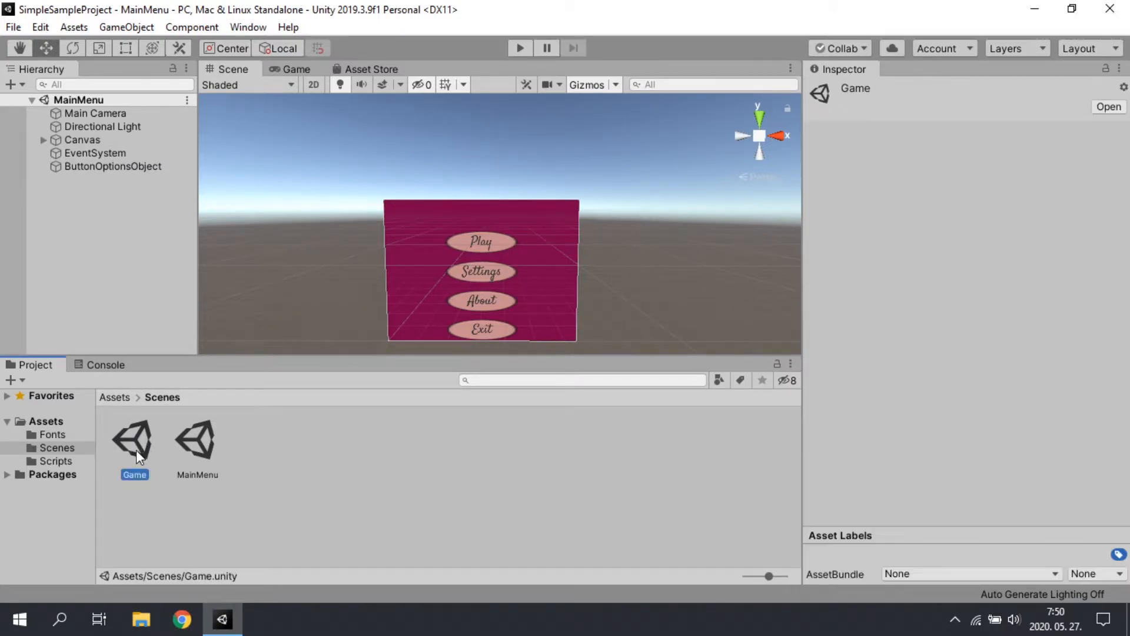
double_click(125, 440)
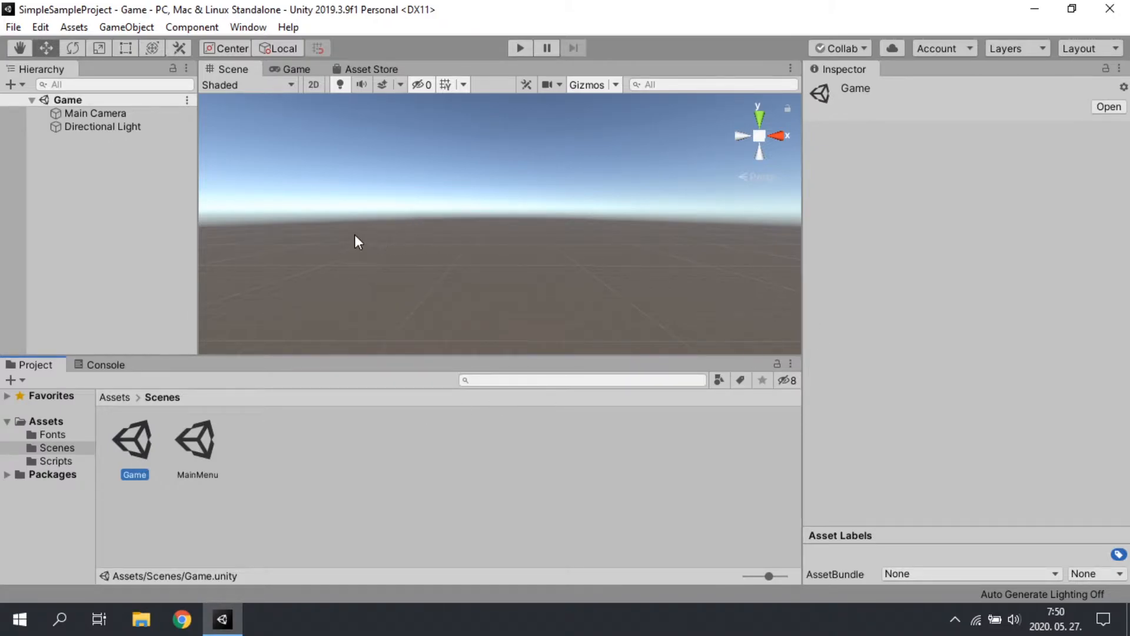
Add a 3D plane to the Game scene and check it in the Scene and Game views
left_click(73, 27)
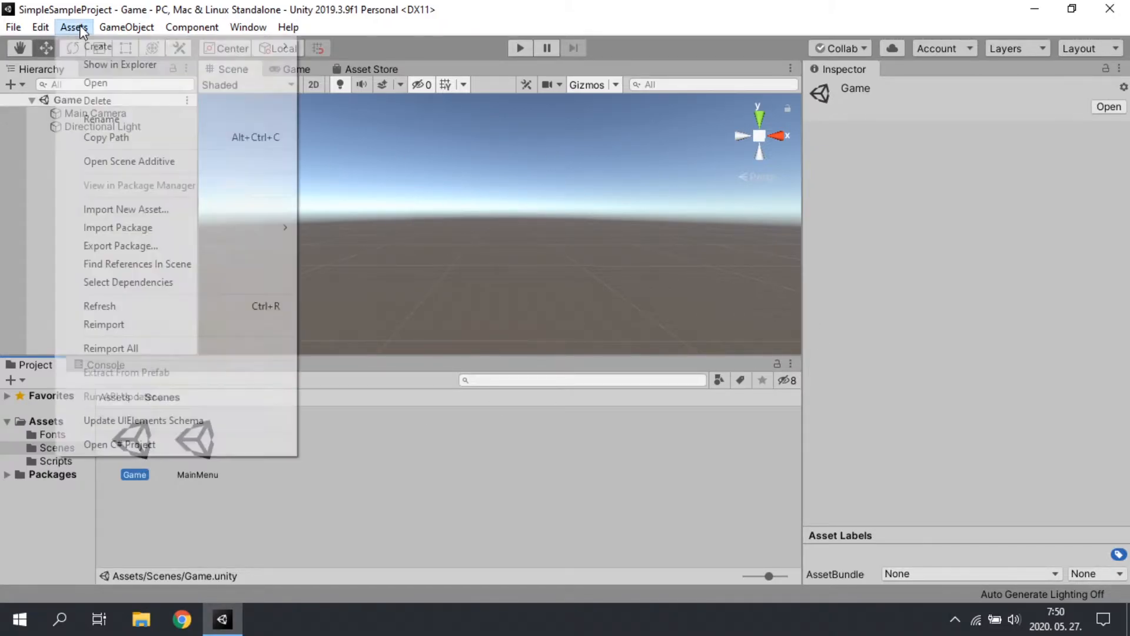
mouse_move(132, 23)
right_click(79, 189)
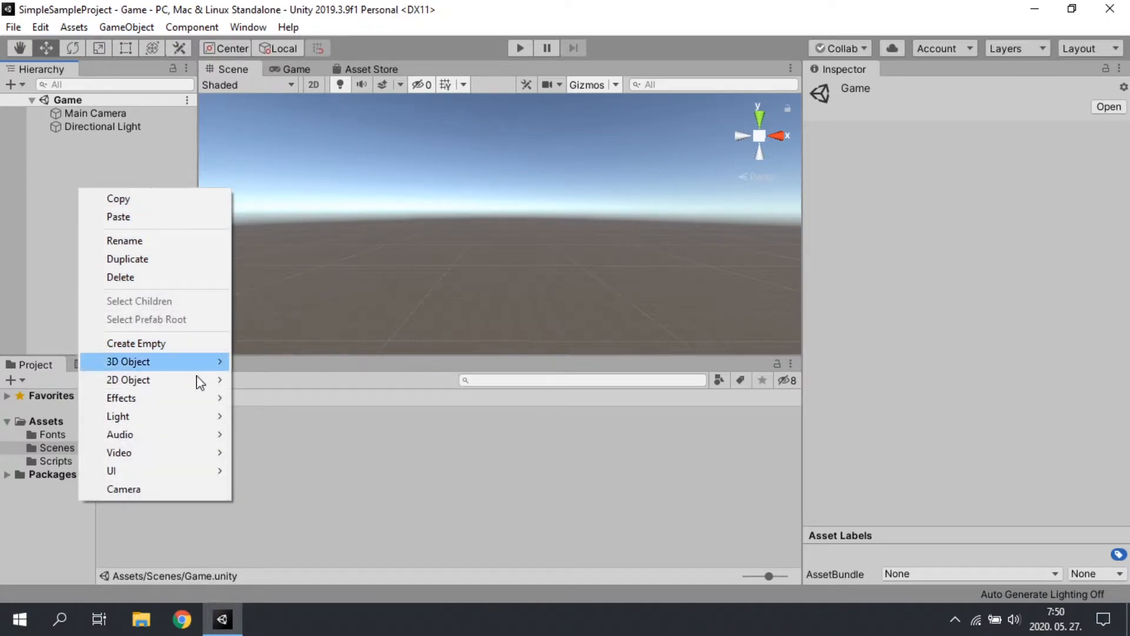
mouse_move(224, 362)
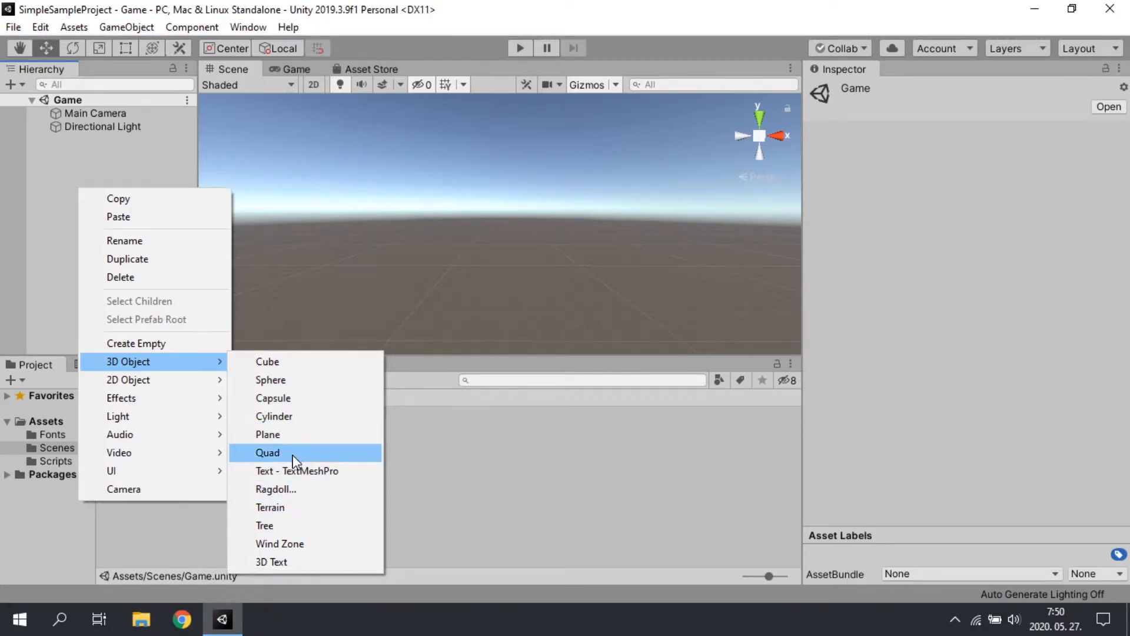
left_click(285, 436)
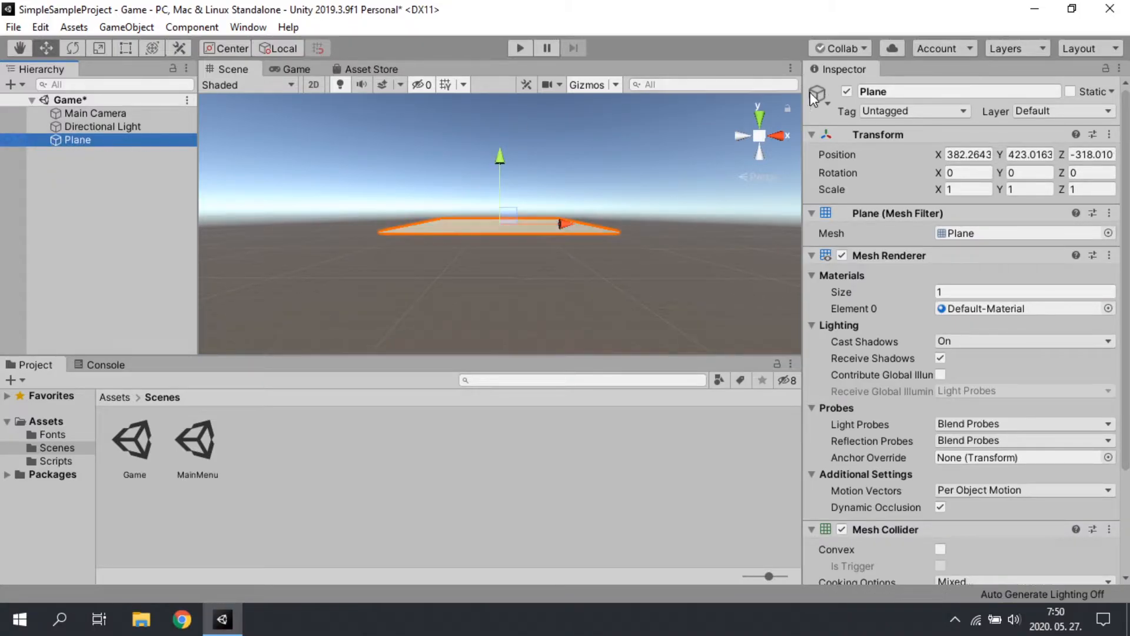
scroll(535, 246, "up", 7)
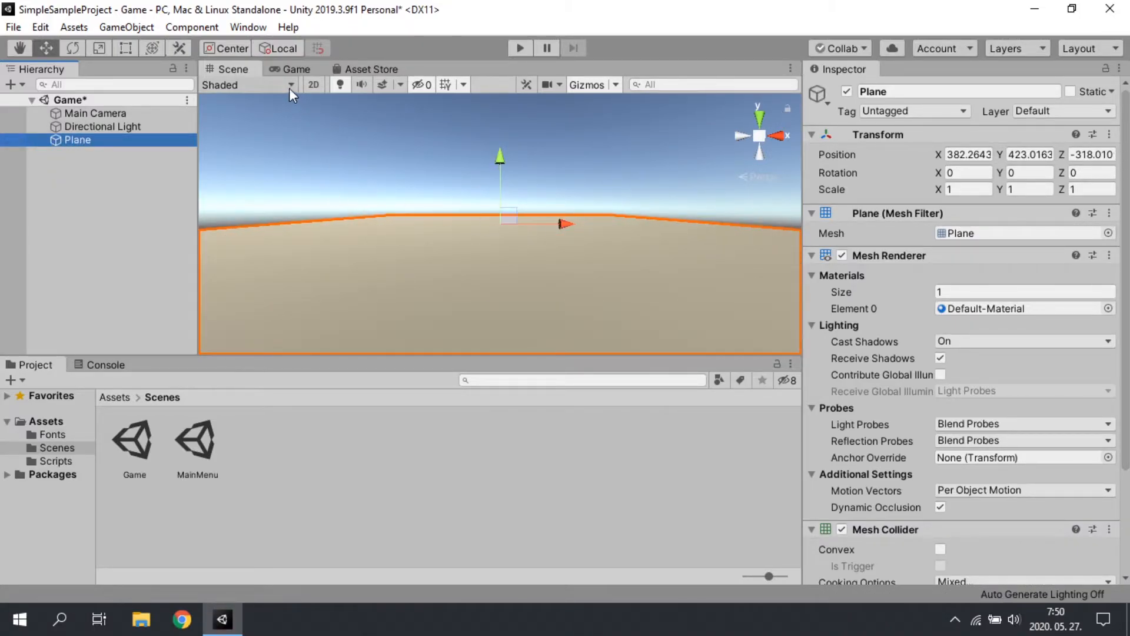
left_click(290, 70)
left_click(231, 69)
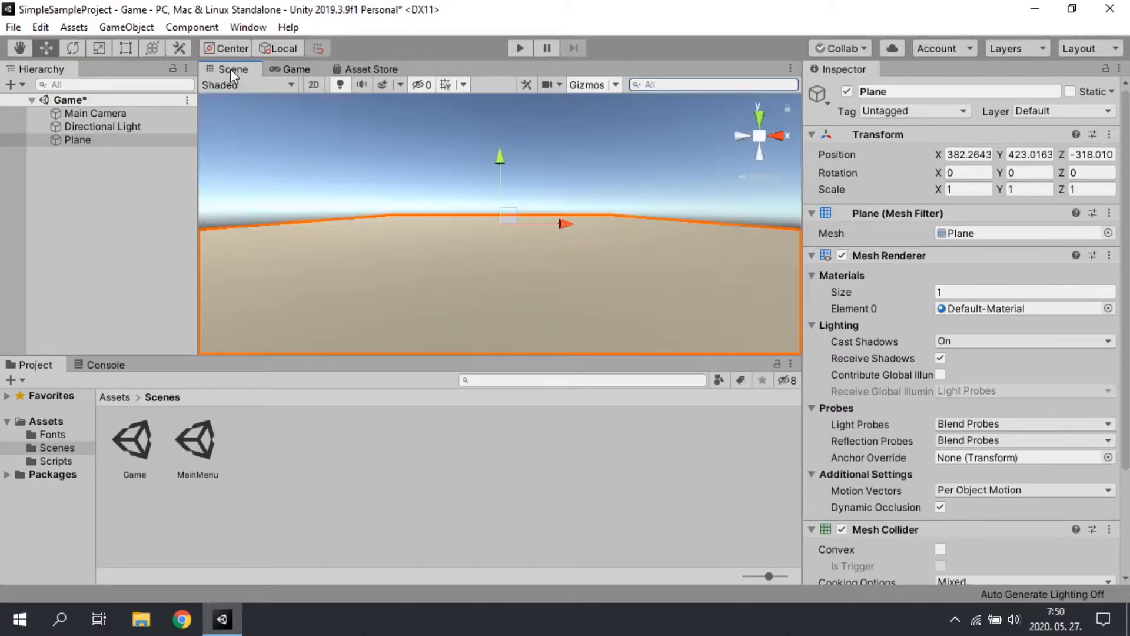
Reset the plane's transform to the origin and frame the plane in the Scene view
left_click(1109, 134)
left_click(1065, 159)
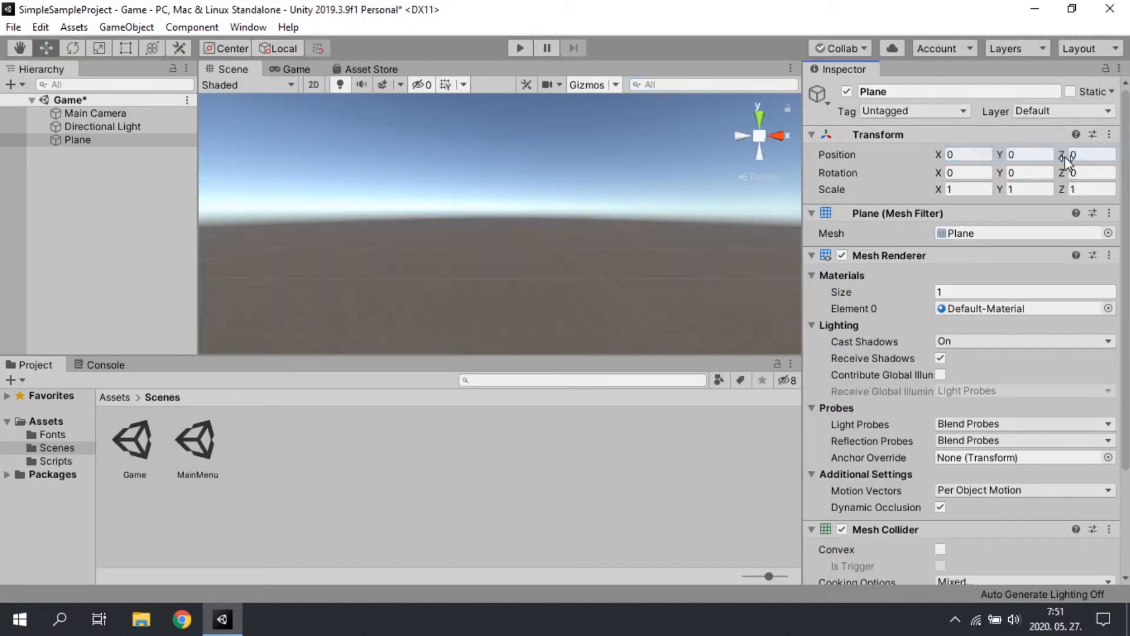
left_click(67, 138)
double_click(91, 136)
Set the Main Camera's Z position to -5.55 and X rotation to 22.81 while previewing the Game view
left_click(288, 70)
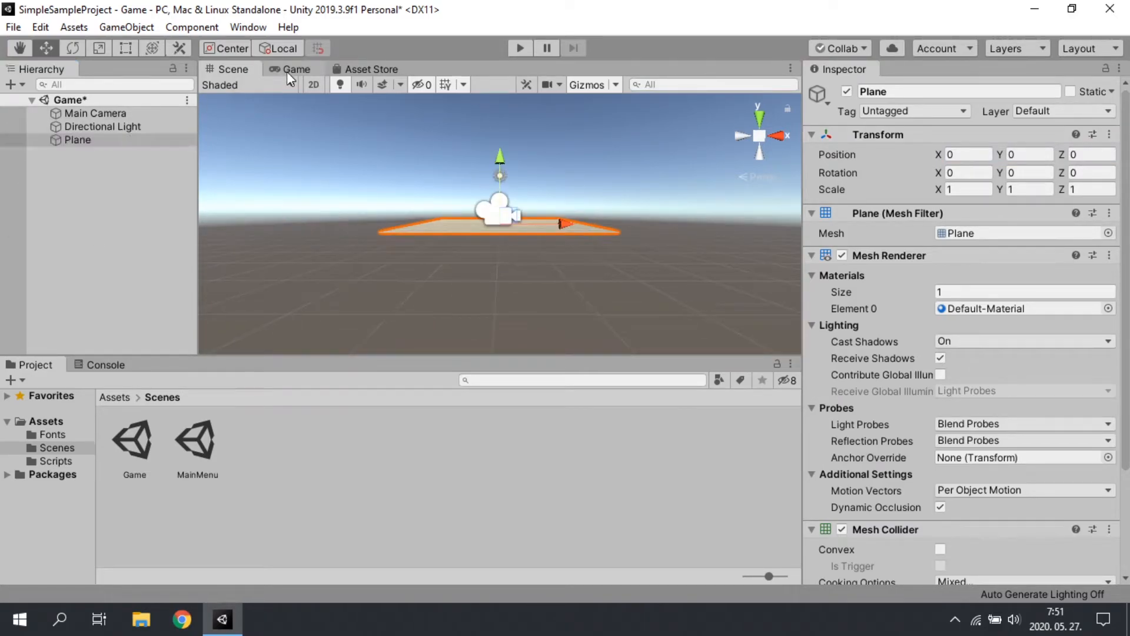
left_click(91, 114)
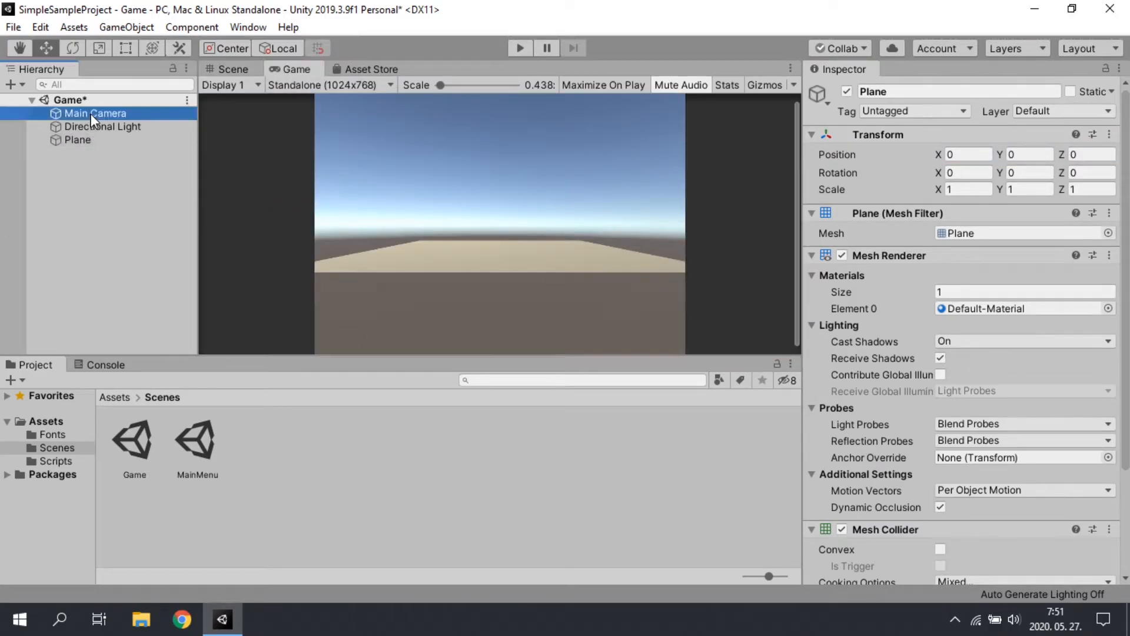
left_click_drag(1067, 157, 63, 160)
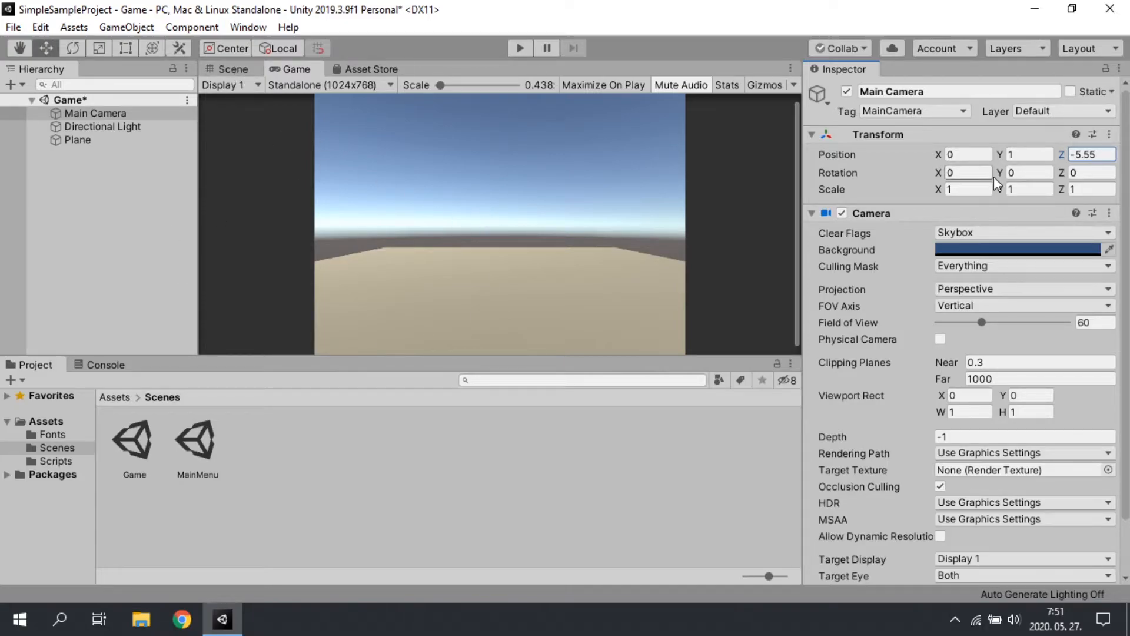
left_click_drag(1001, 174, 1014, 175)
key("ctrl+z")
left_click_drag(938, 173, 443, 252)
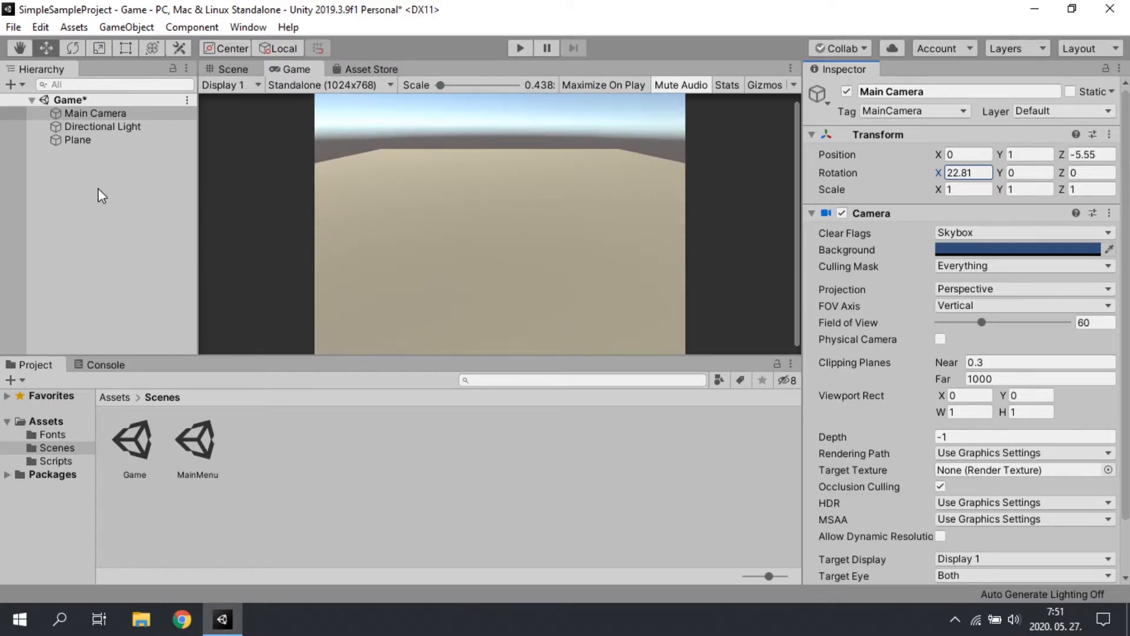
Create a material named PlaneMat in the Assets folder
left_click(72, 188)
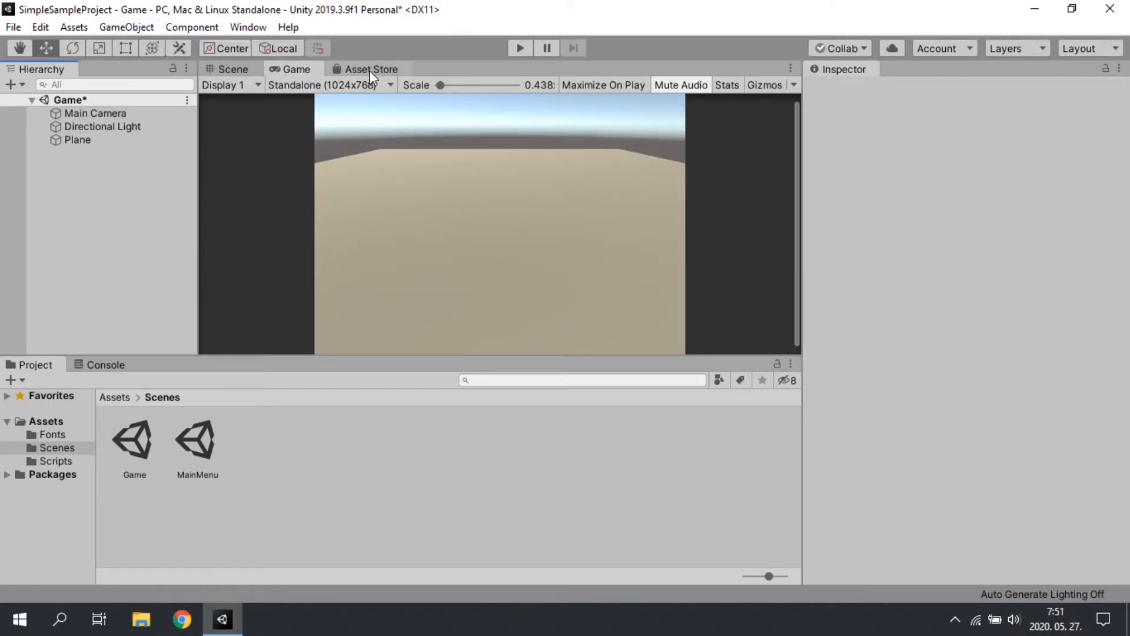
left_click(80, 142)
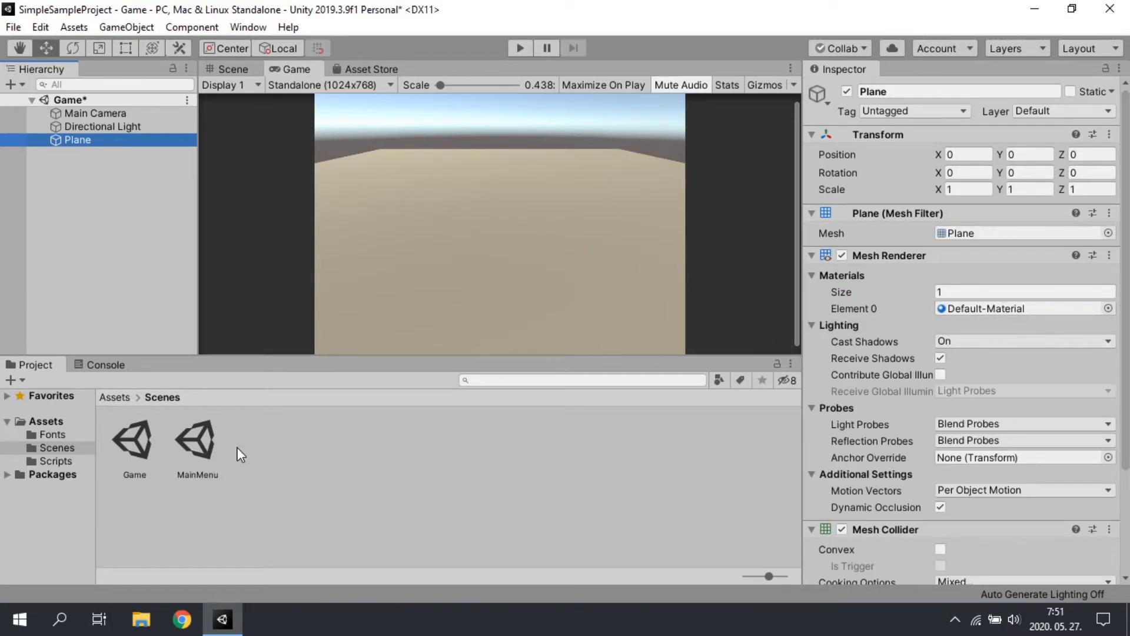
left_click(46, 422)
right_click(319, 461)
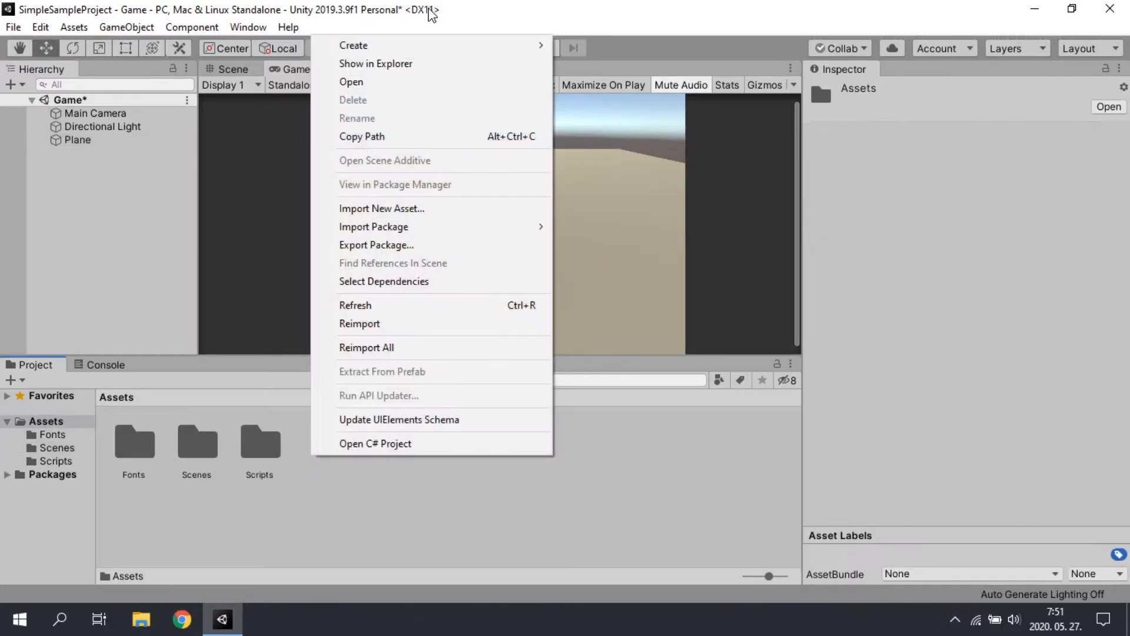
mouse_move(462, 46)
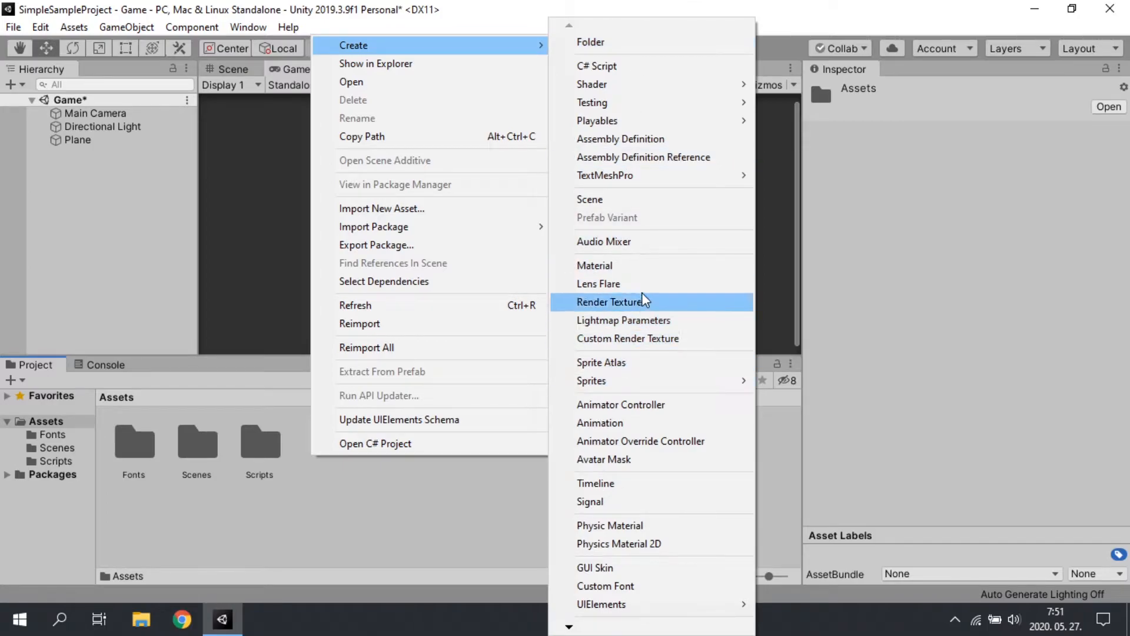
left_click(644, 266)
type("PlaneMa")
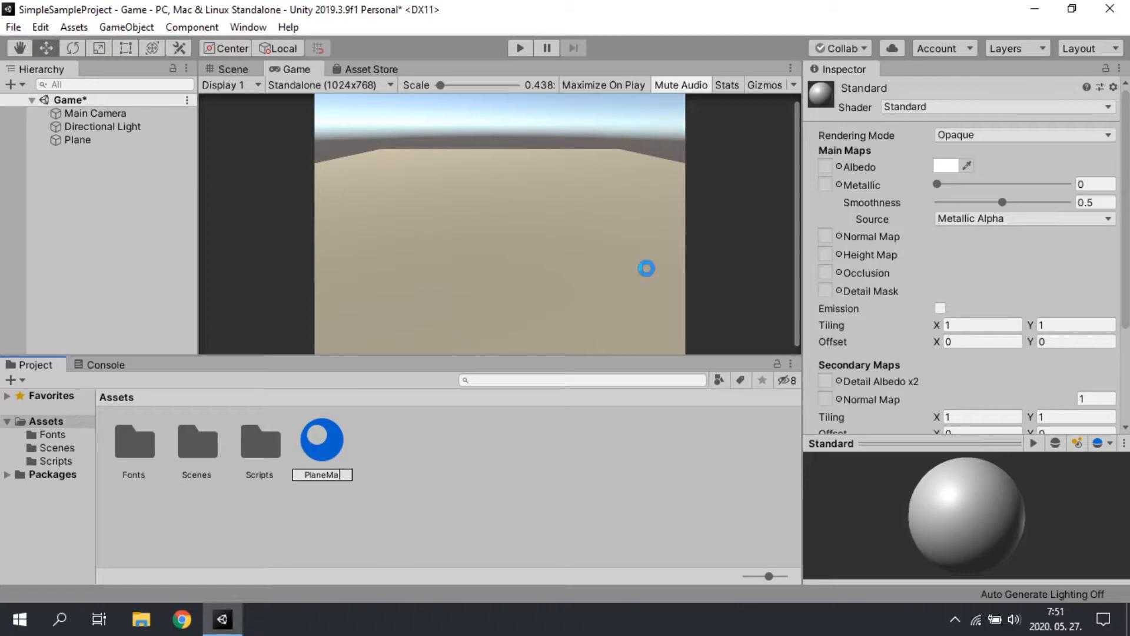
key("F2")
key("Right")
type("t")
key("Return")
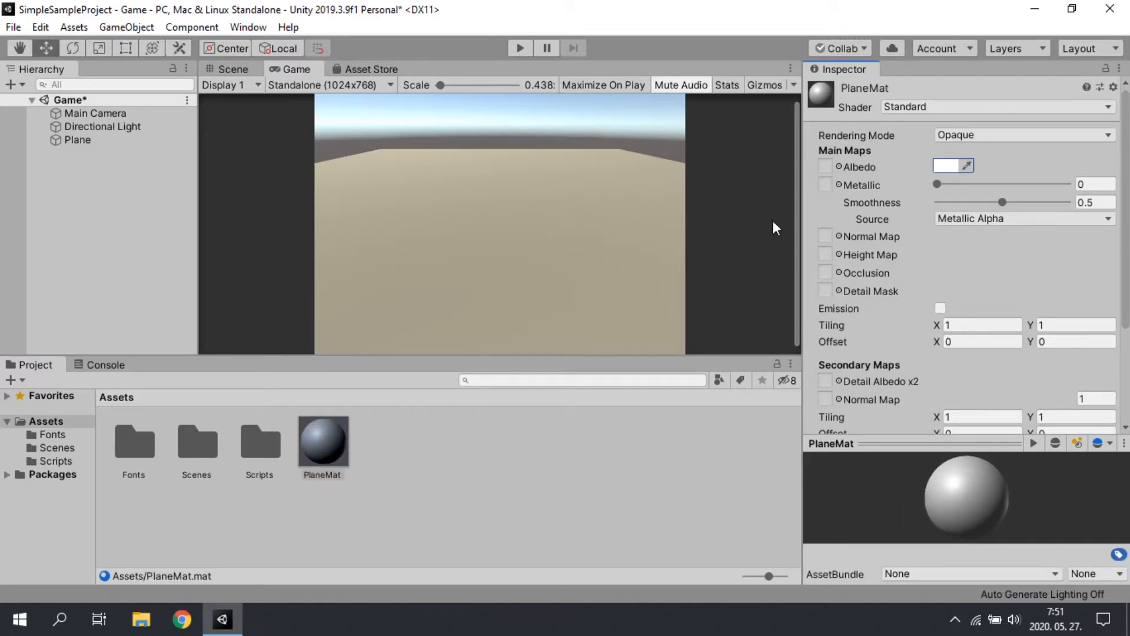
Set PlaneMat's albedo to the red D23D3D
left_click(949, 167)
left_click_drag(105, 331, 121, 301)
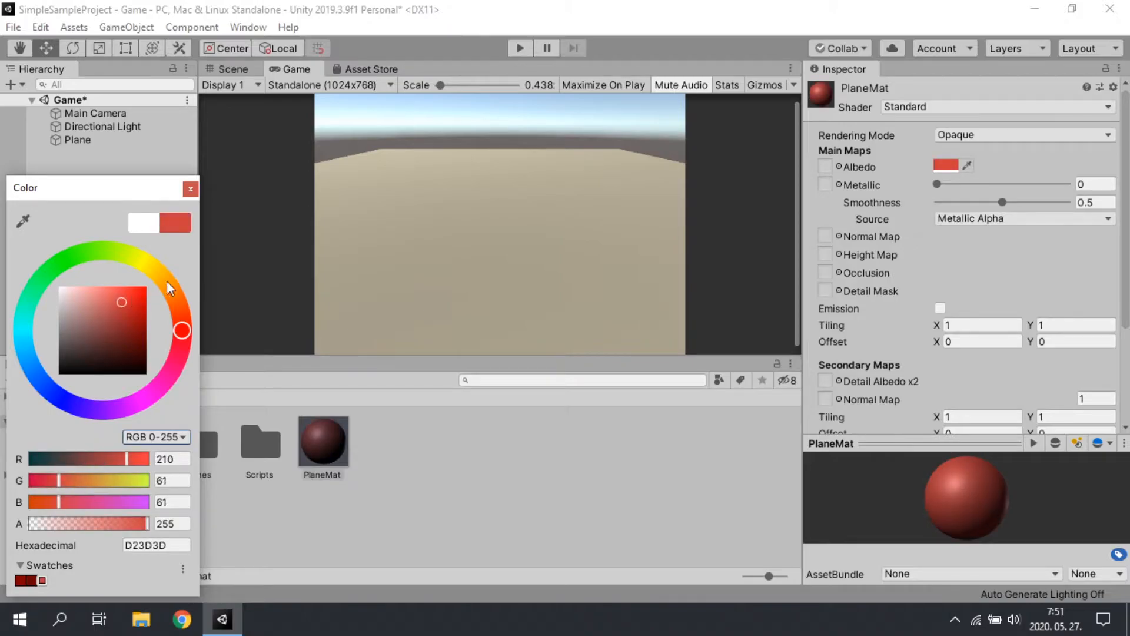
left_click(191, 189)
Apply PlaneMat to the plane as its Mesh Renderer material
left_click_drag(322, 455, 465, 261)
left_click(90, 240)
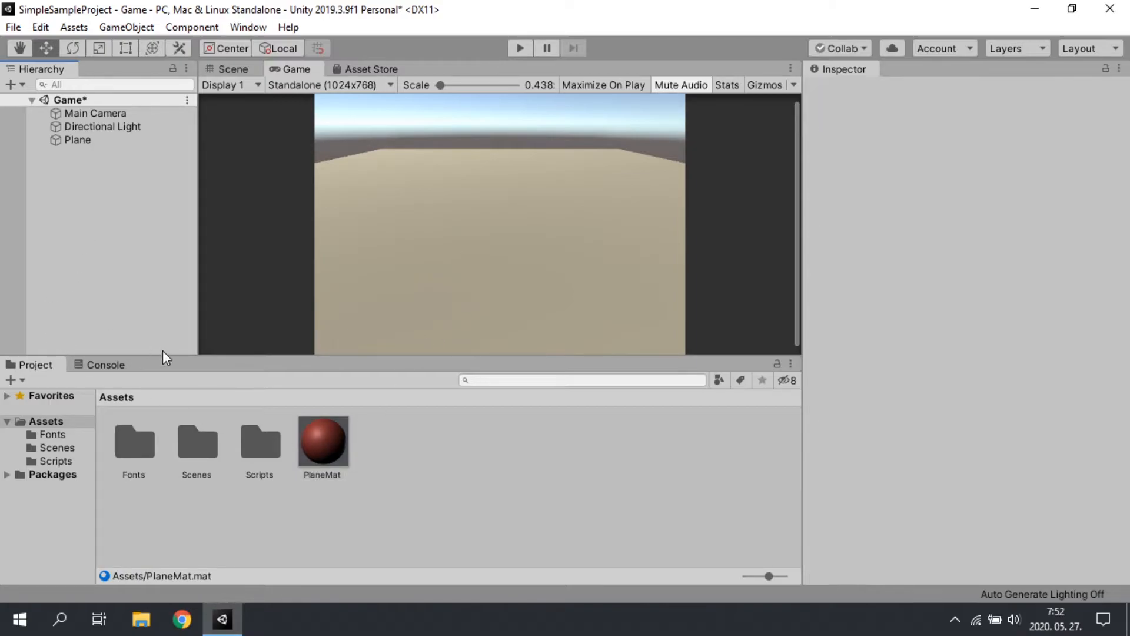
left_click(91, 143)
left_click_drag(325, 447, 953, 246)
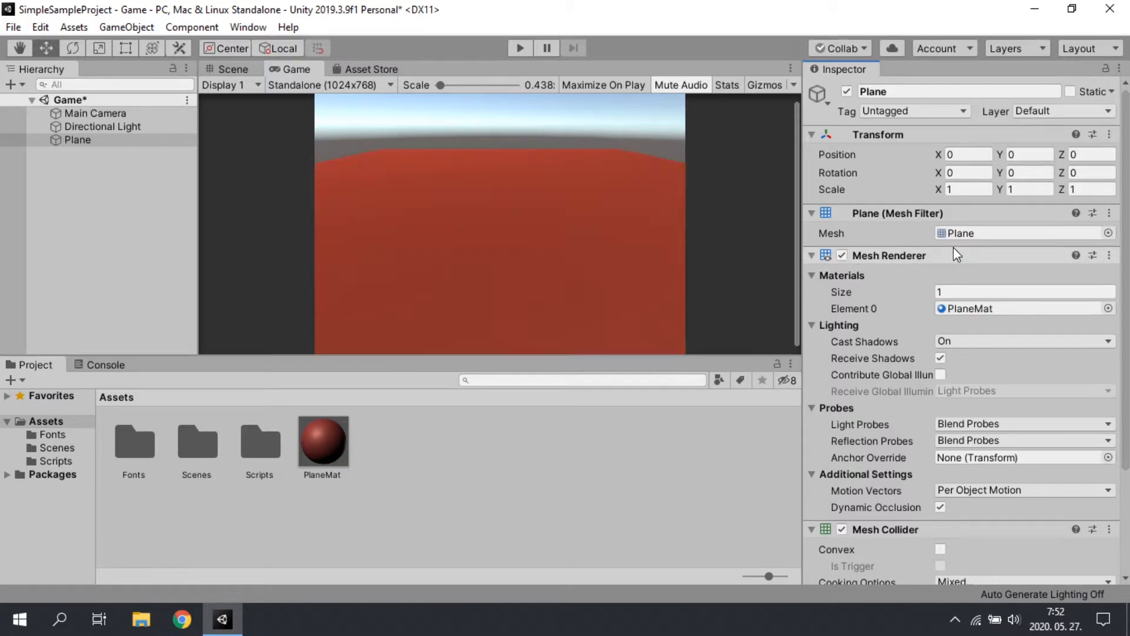
left_click(86, 219)
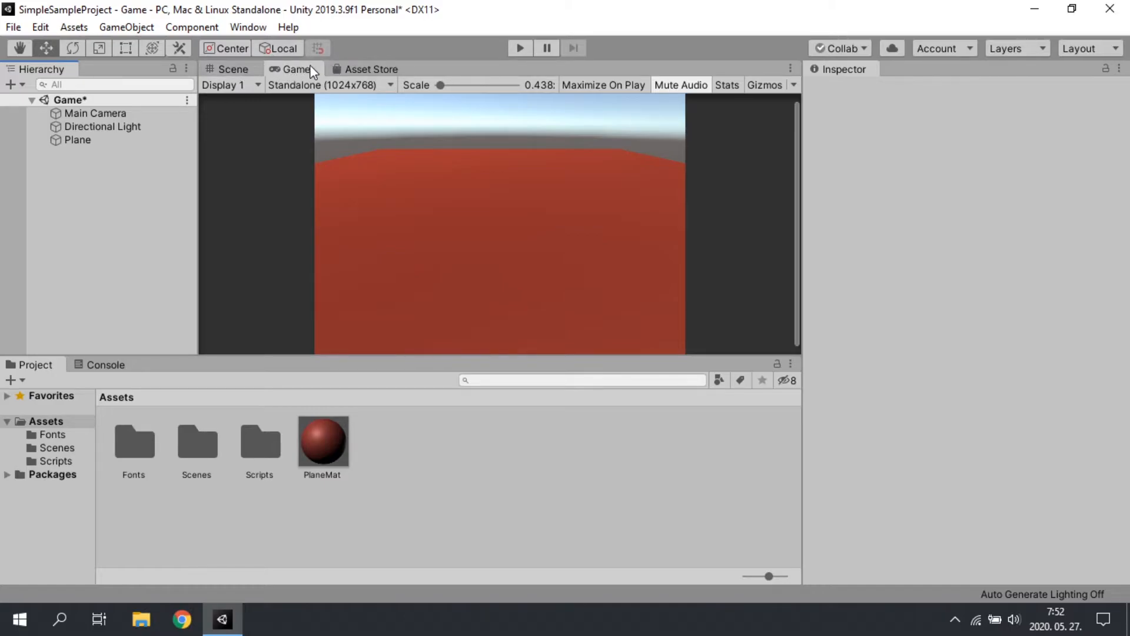
Inspect the plane with its new material in the Scene view
left_click(228, 69)
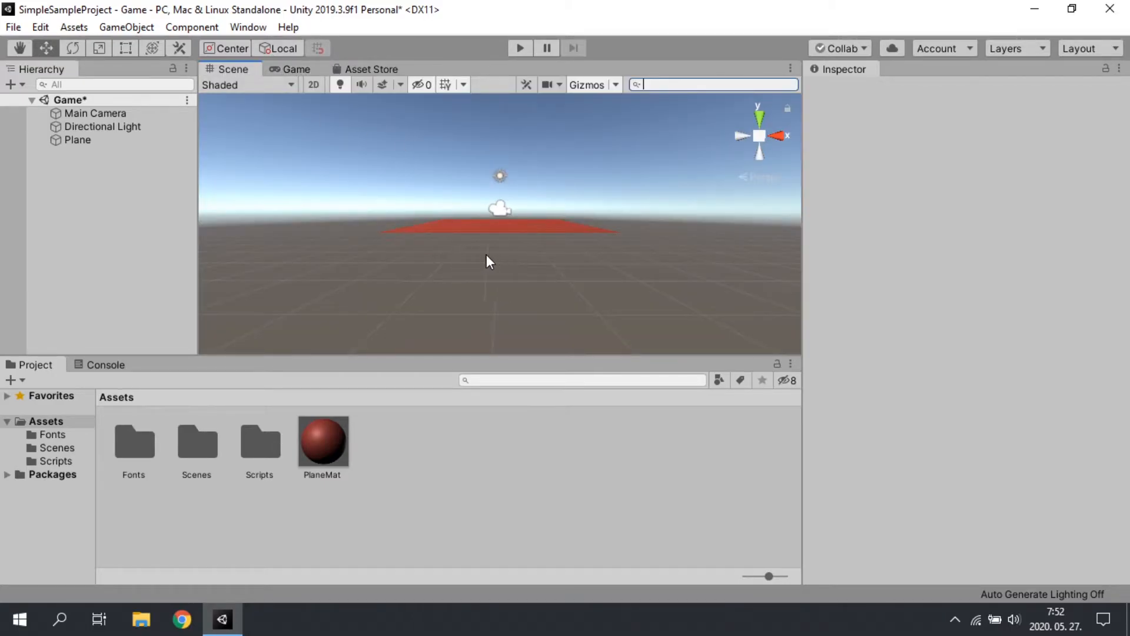
left_click(90, 141)
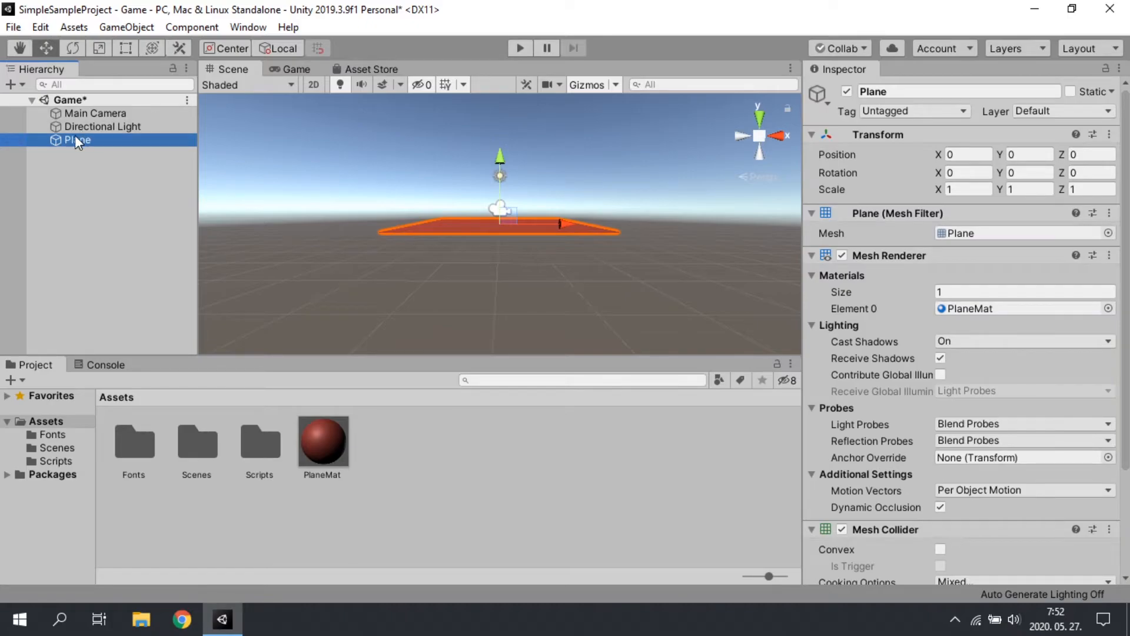
scroll(532, 259, "up", 5)
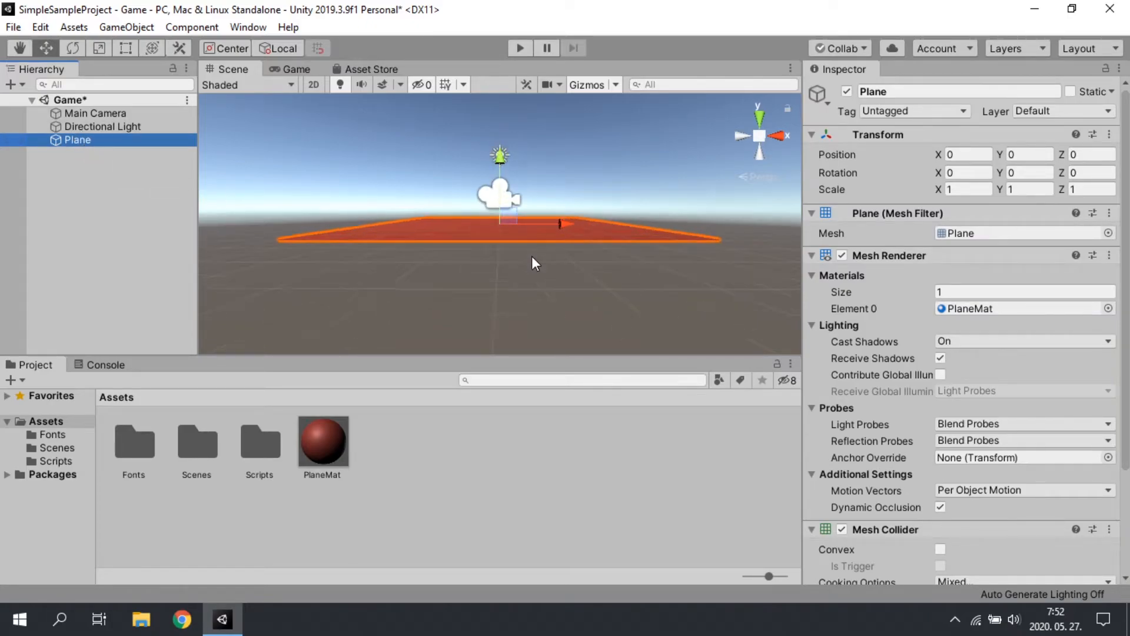
left_click(15, 45)
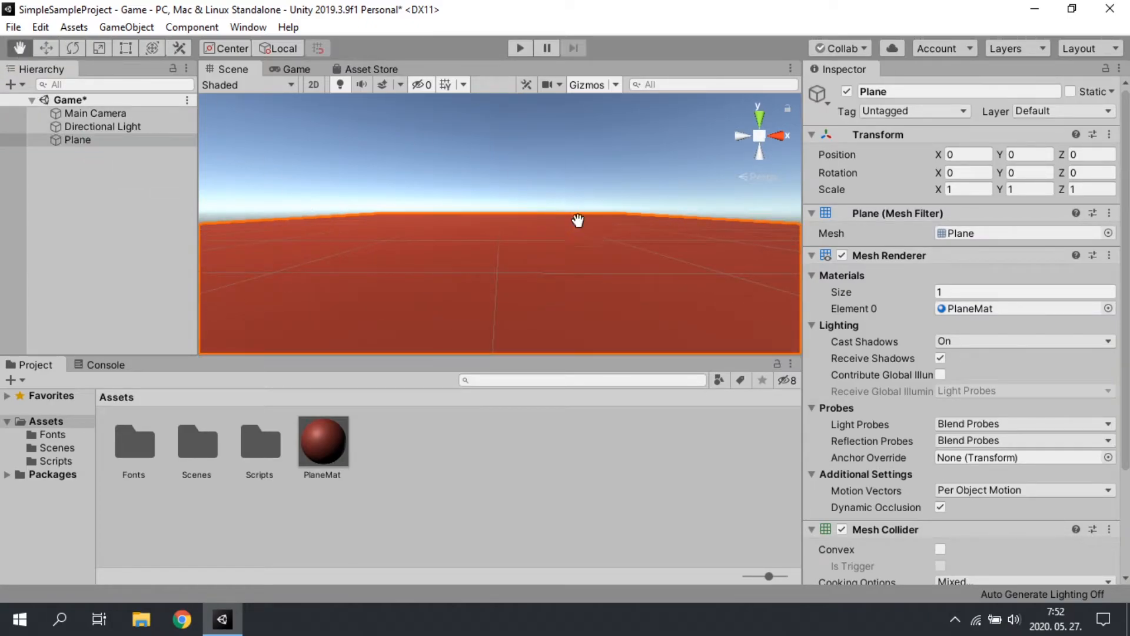
scroll(575, 215, "down", 3)
Open the account's own assets in the Asset Store and locate the Citrus Fruits Pack
left_click(353, 70)
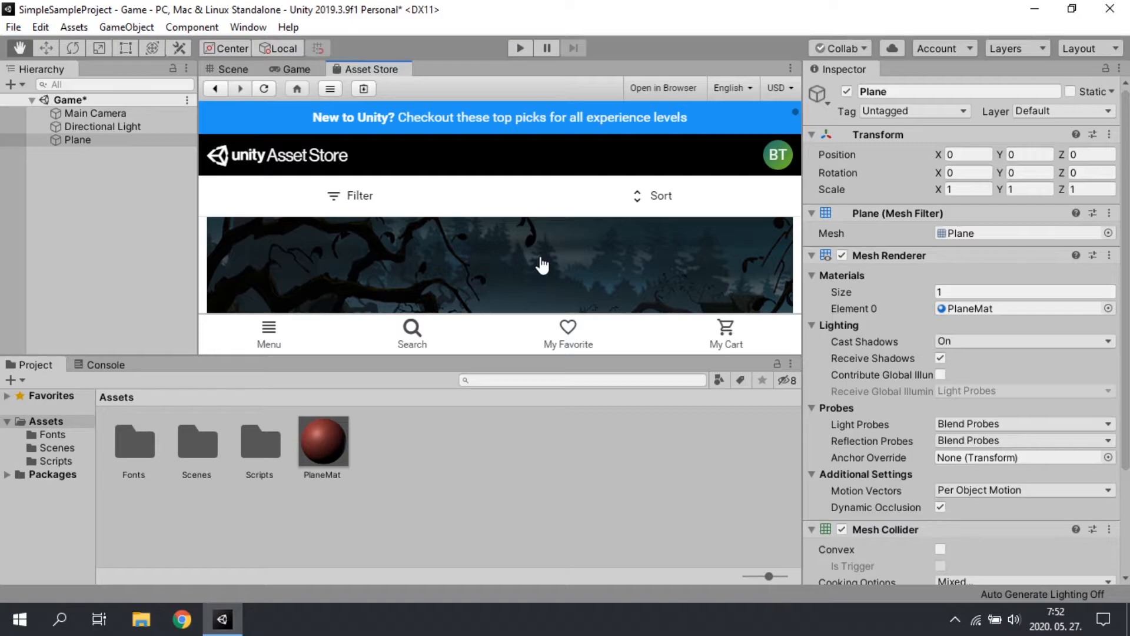
left_click(777, 155)
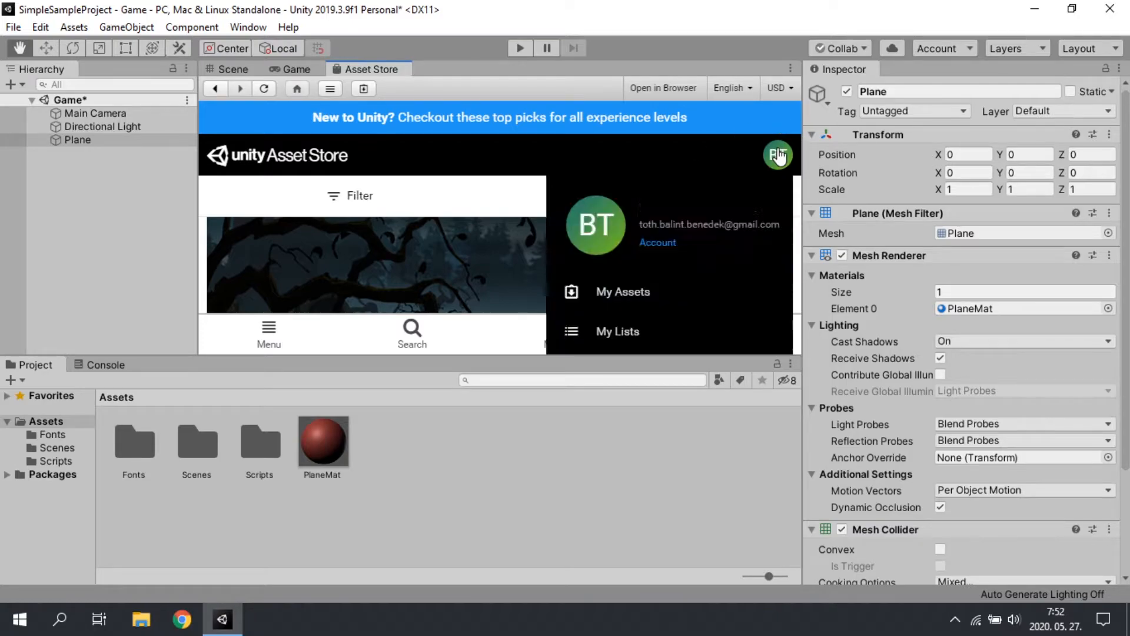
left_click(627, 287)
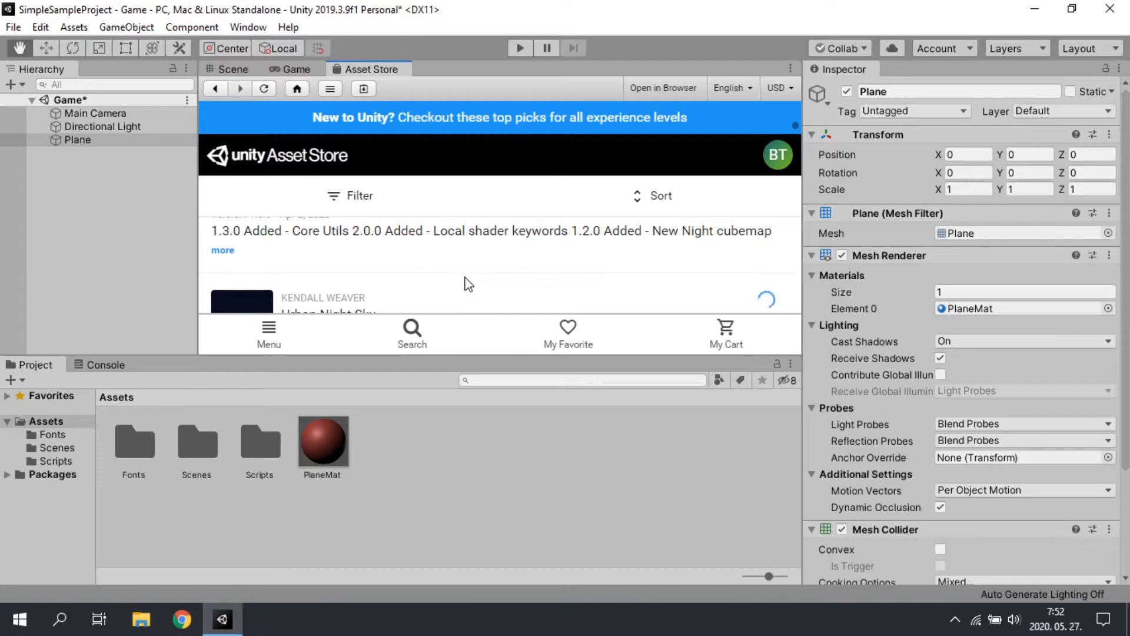
scroll(471, 268, "down", 3)
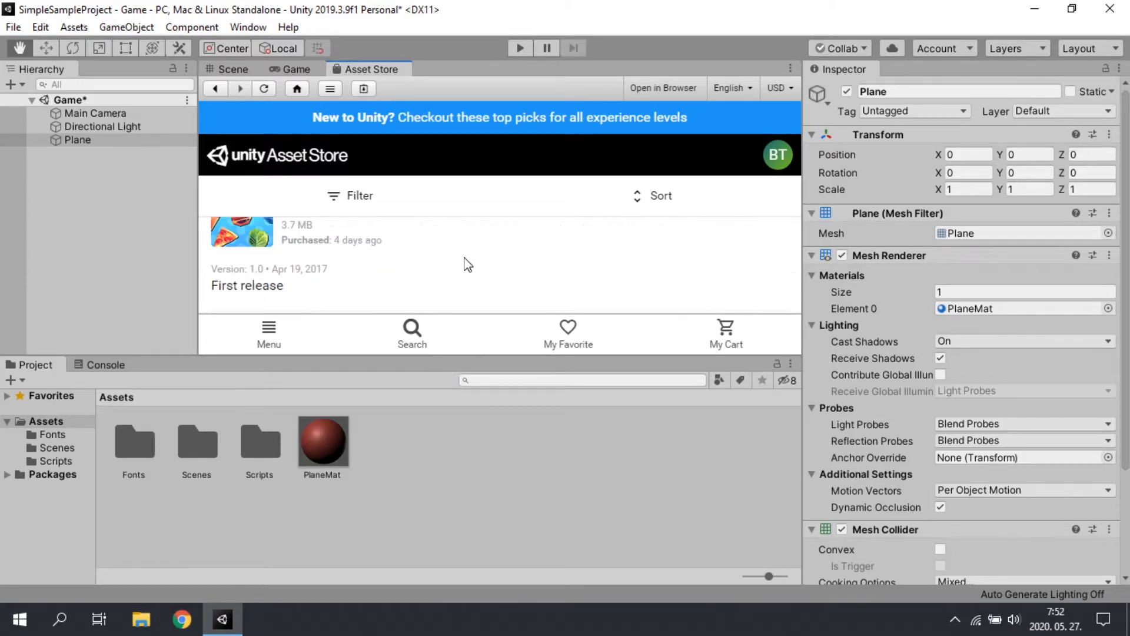
scroll(435, 283, "down", 2)
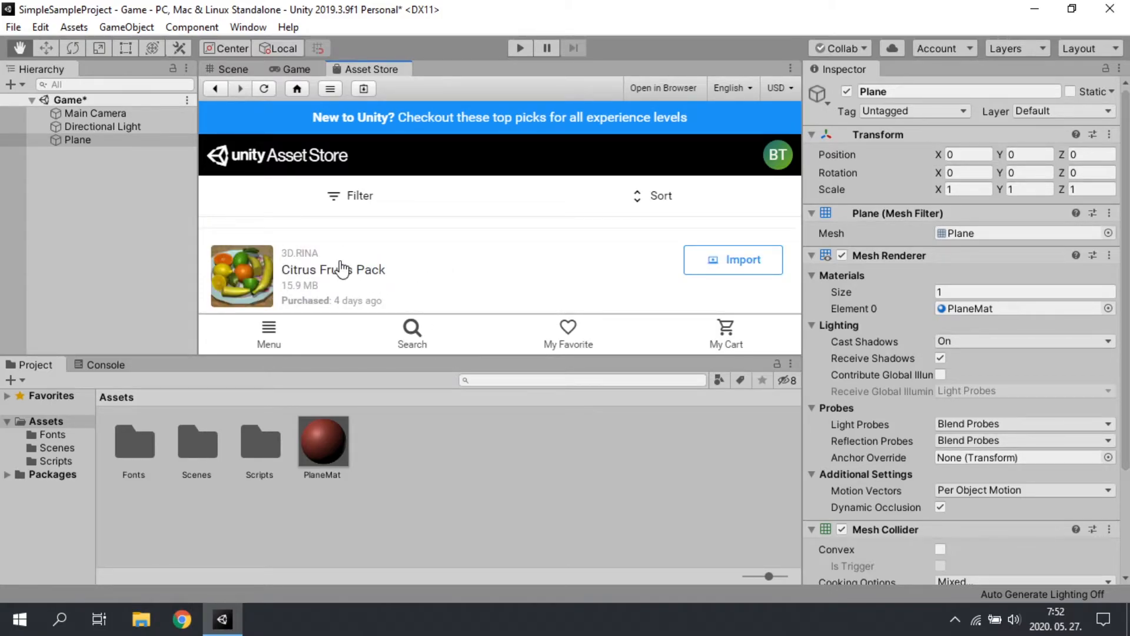
Import the complete contents of the Citrus Fruits Pack into the project
left_click(732, 260)
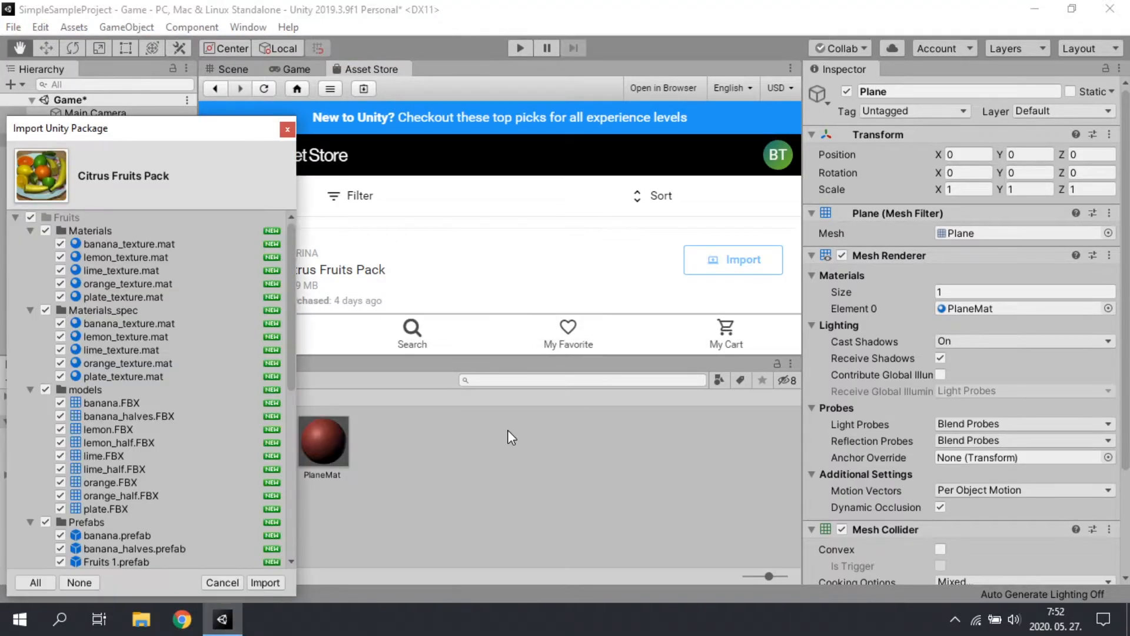
left_click_drag(207, 134, 671, 52)
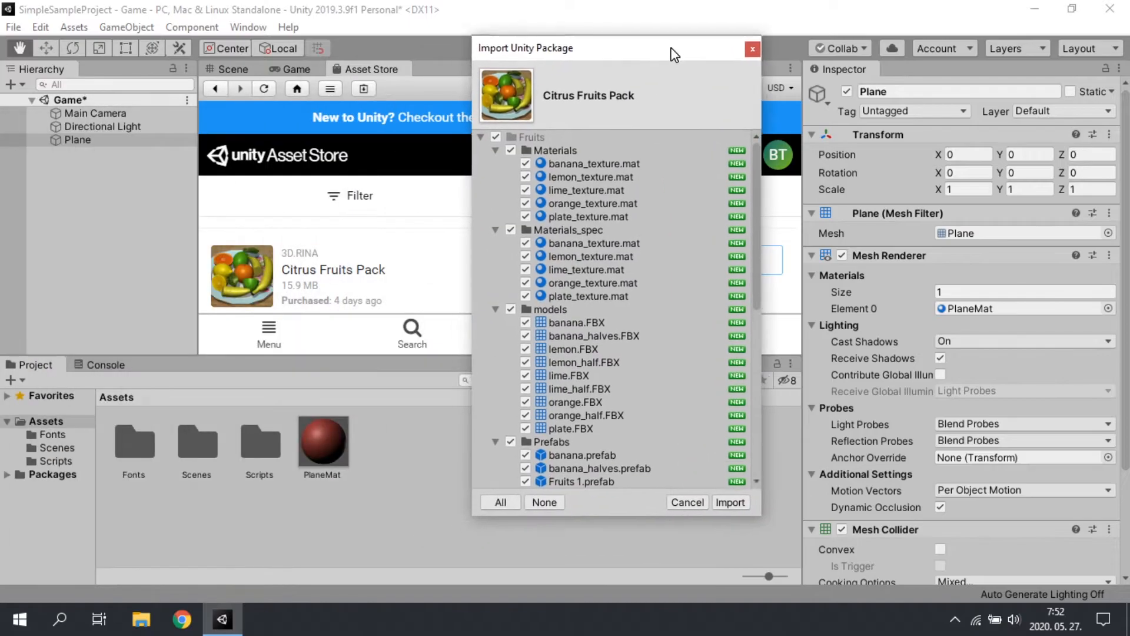
scroll(661, 439, "down", 10)
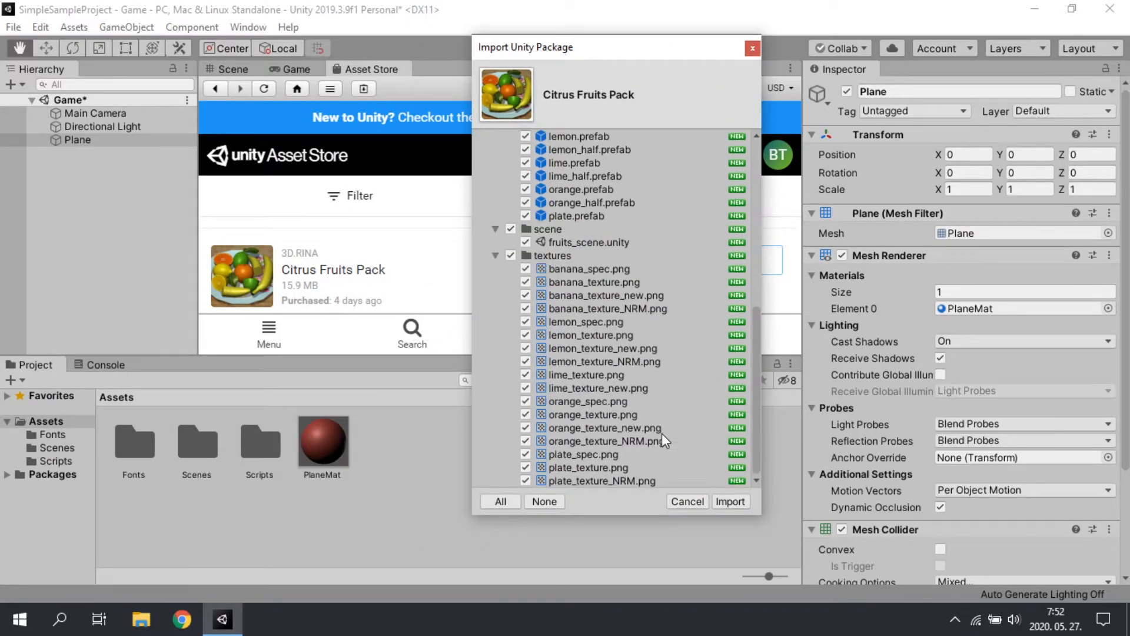
left_click(729, 501)
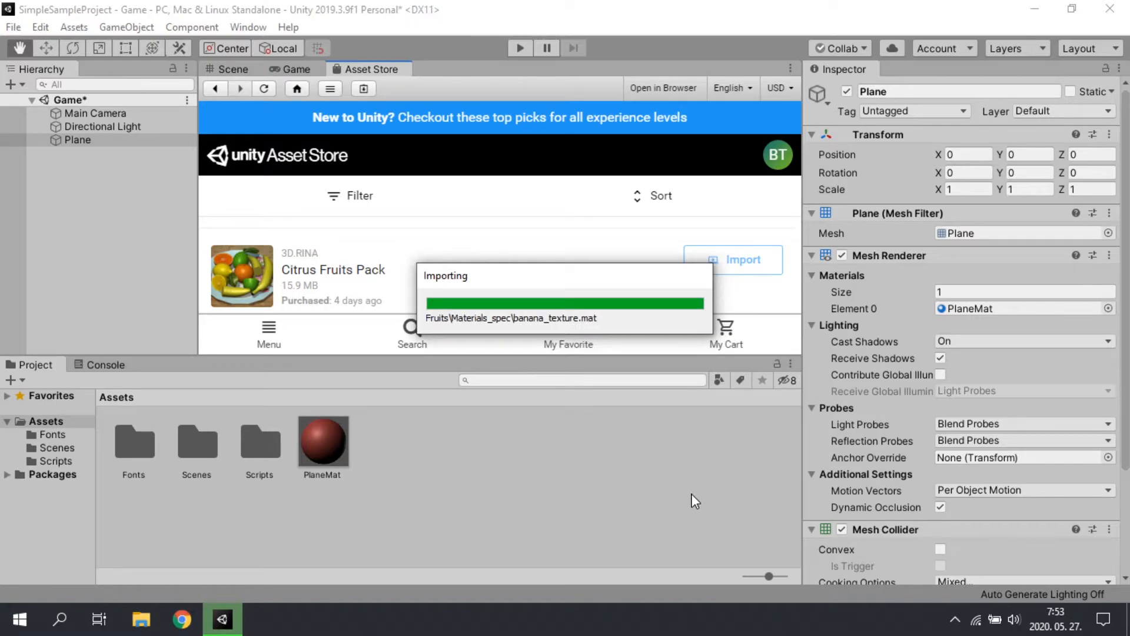
Import the complete FREE Casual Food Pack- Mobile/VR and return to the Game view
left_click(737, 283)
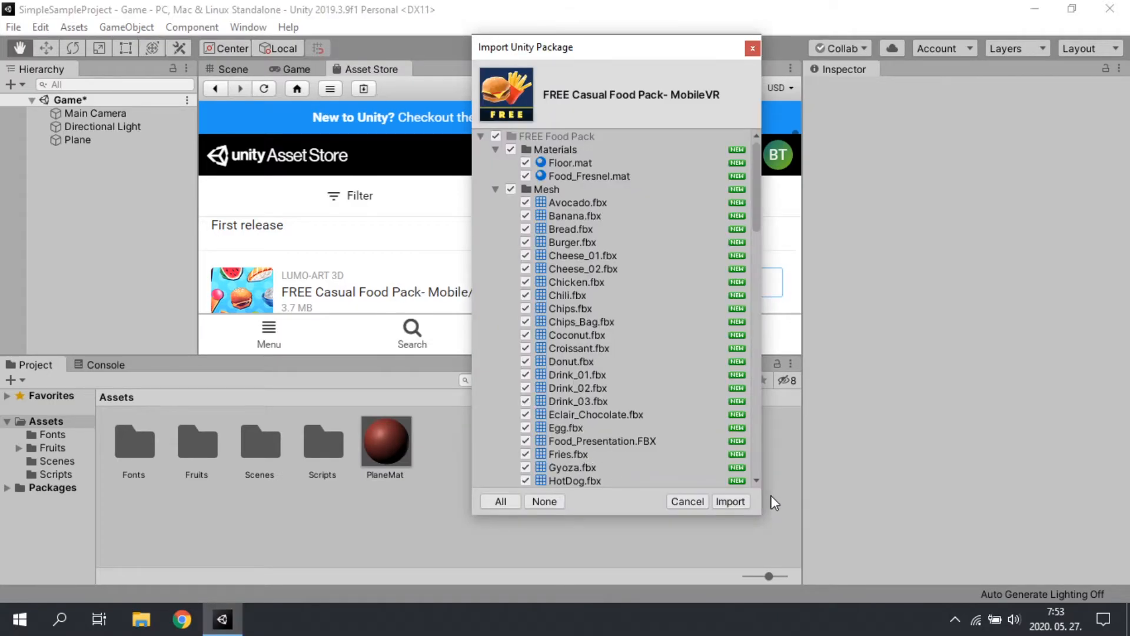
left_click(730, 501)
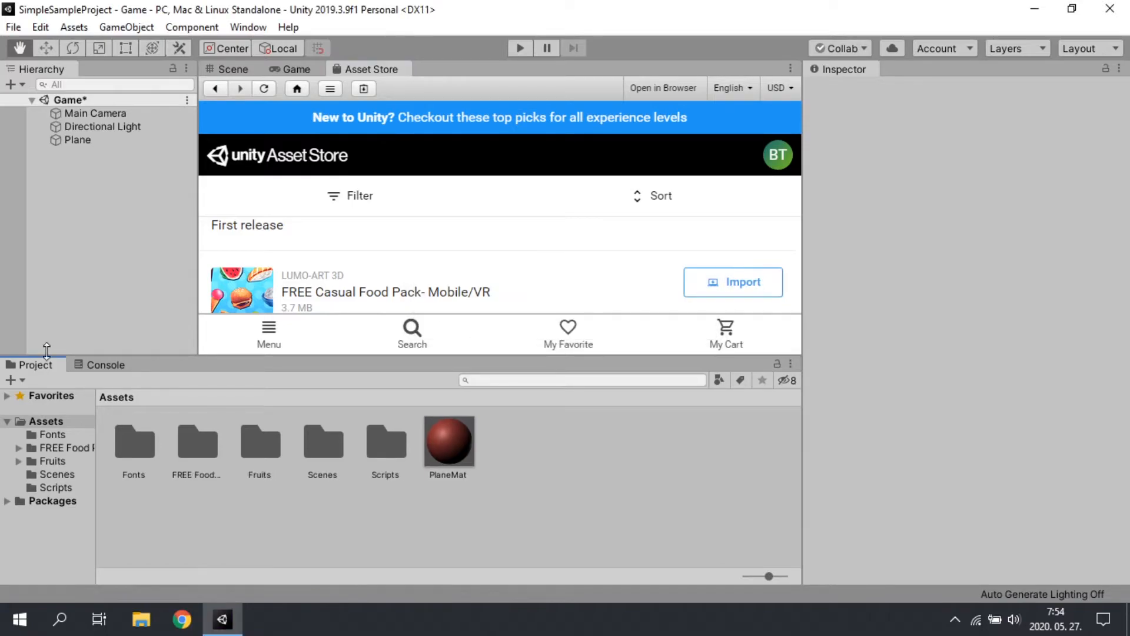
left_click(292, 69)
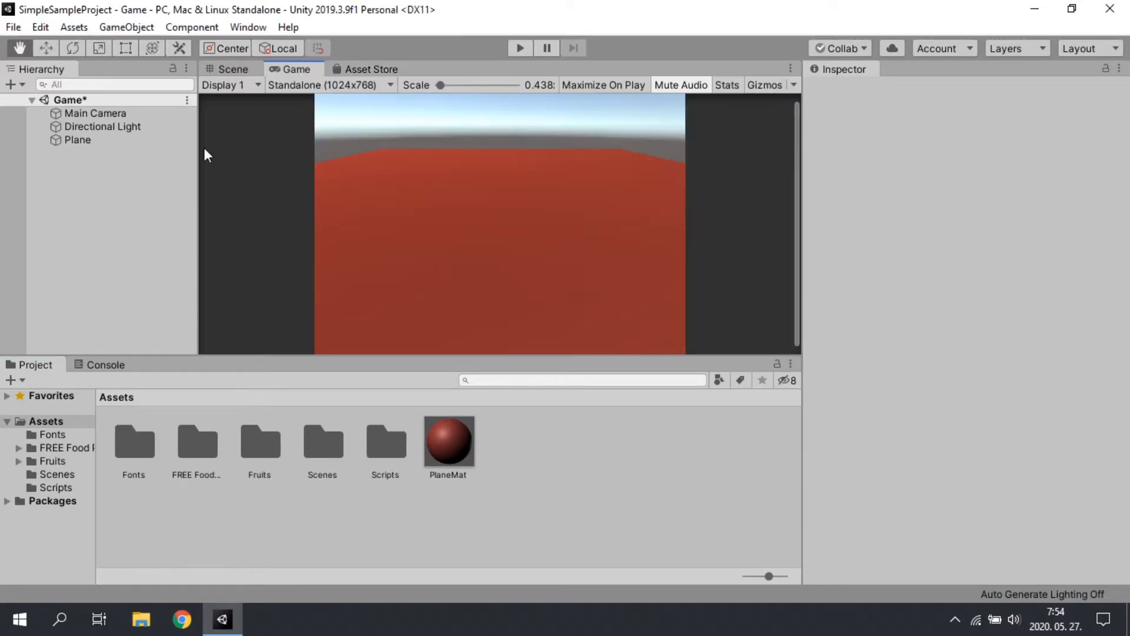
Place the Drink_03 prefab from the FREE Food Pack on the plane, near the middle of the scene
left_click(57, 447)
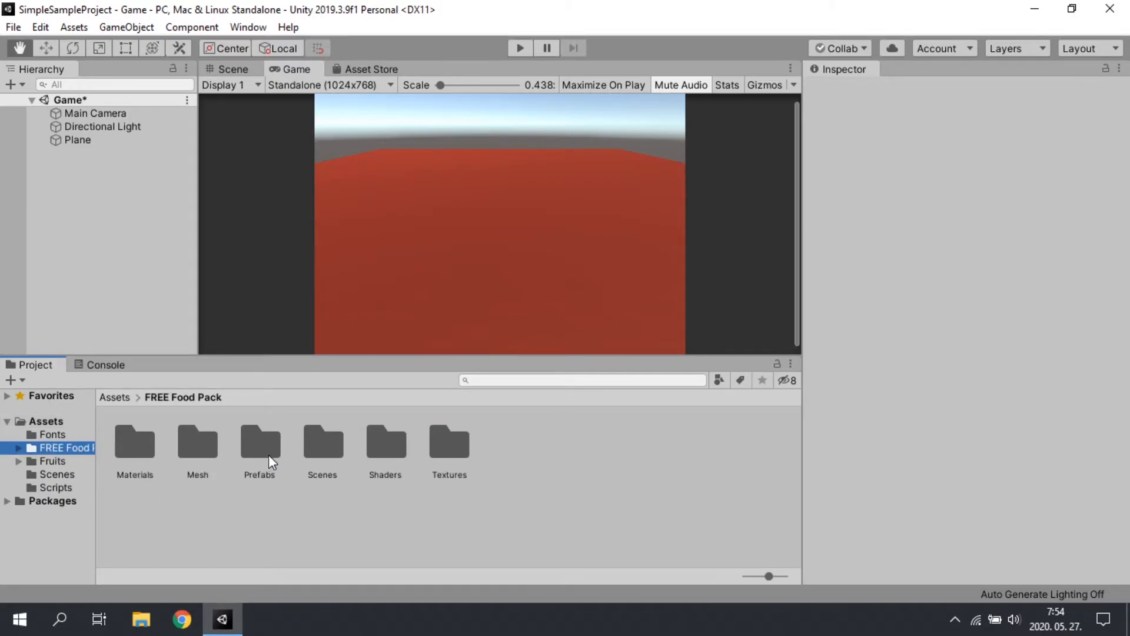
double_click(259, 443)
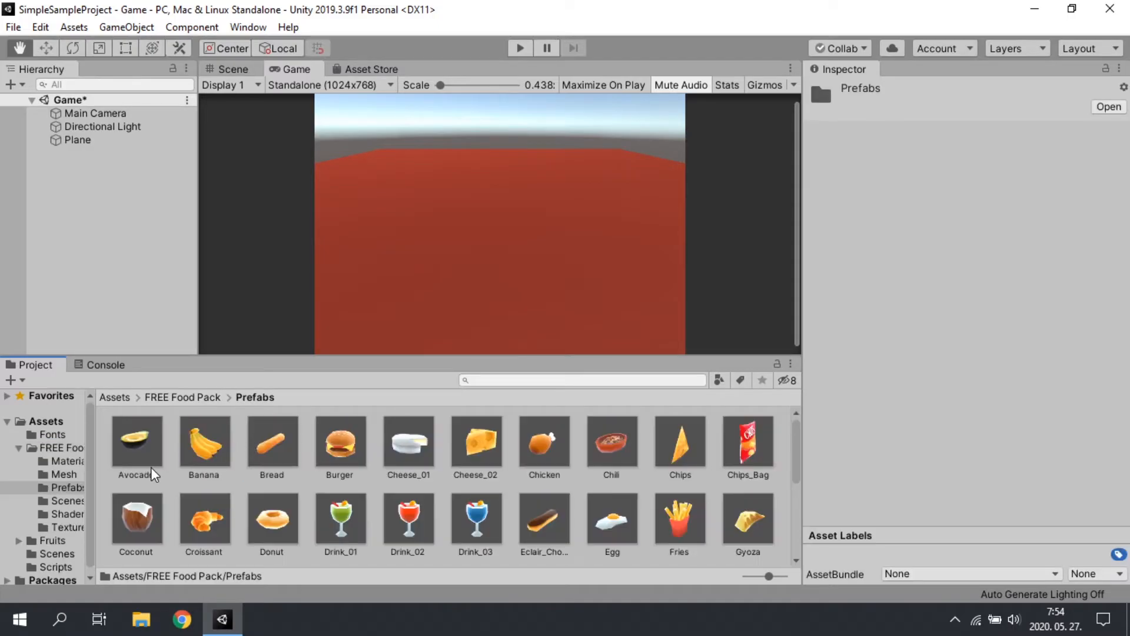
scroll(641, 461, "down", 4)
scroll(525, 485, "up", 4)
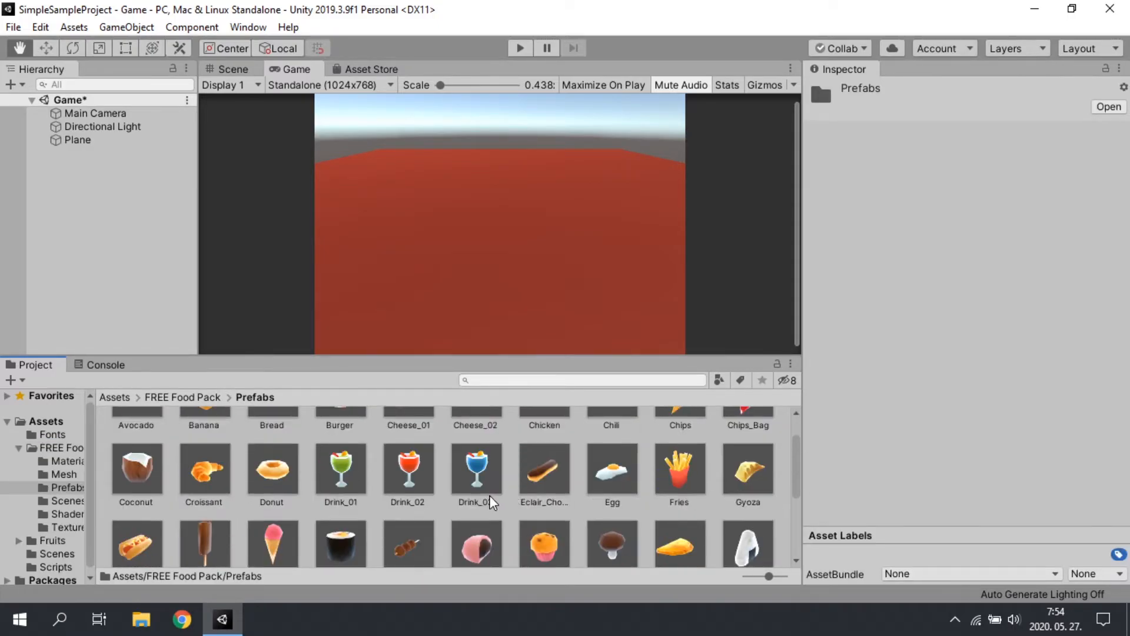
left_click_drag(475, 506, 217, 66)
left_click_drag(477, 517, 501, 285)
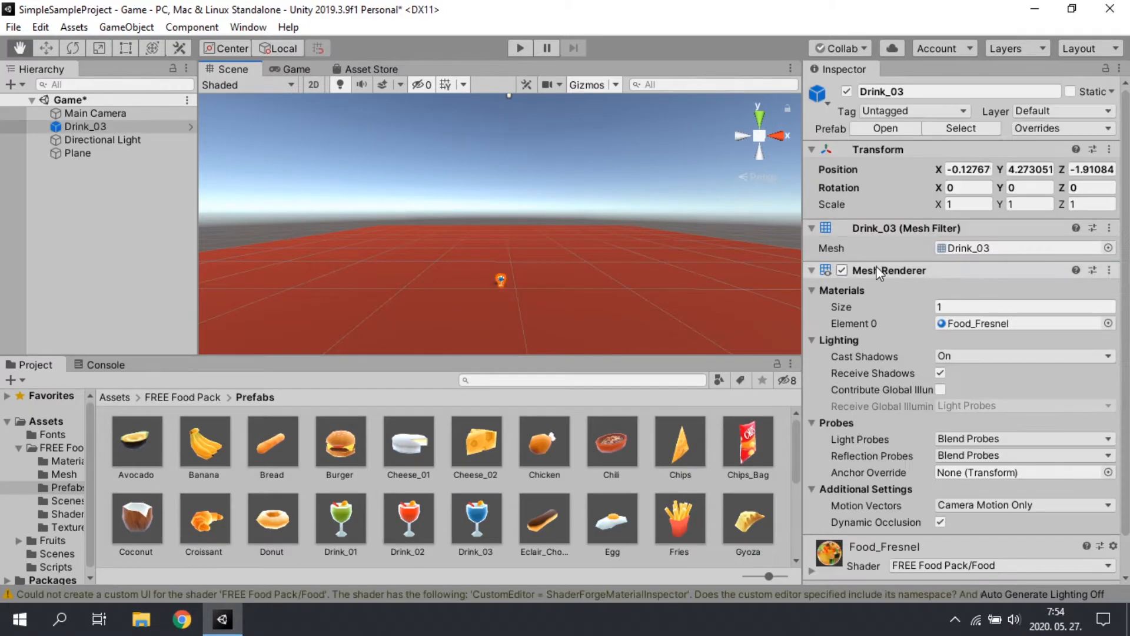
Set Drink_03's scale to 3 on X, Y and Z and check its size in the Game view
left_click(969, 204)
type("3")
key("Tab")
type("3")
key("Tab")
type("3")
left_click(301, 68)
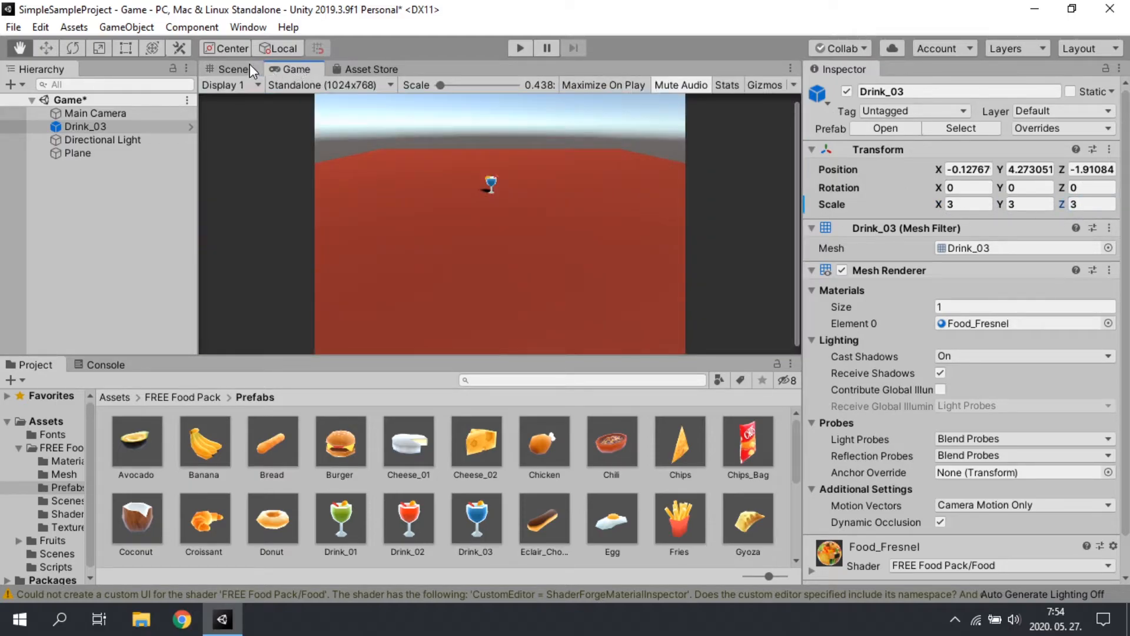
Place the Burger and Banana prefabs on the plane in front of the drink, one to each side
left_click(228, 69)
left_click(372, 440)
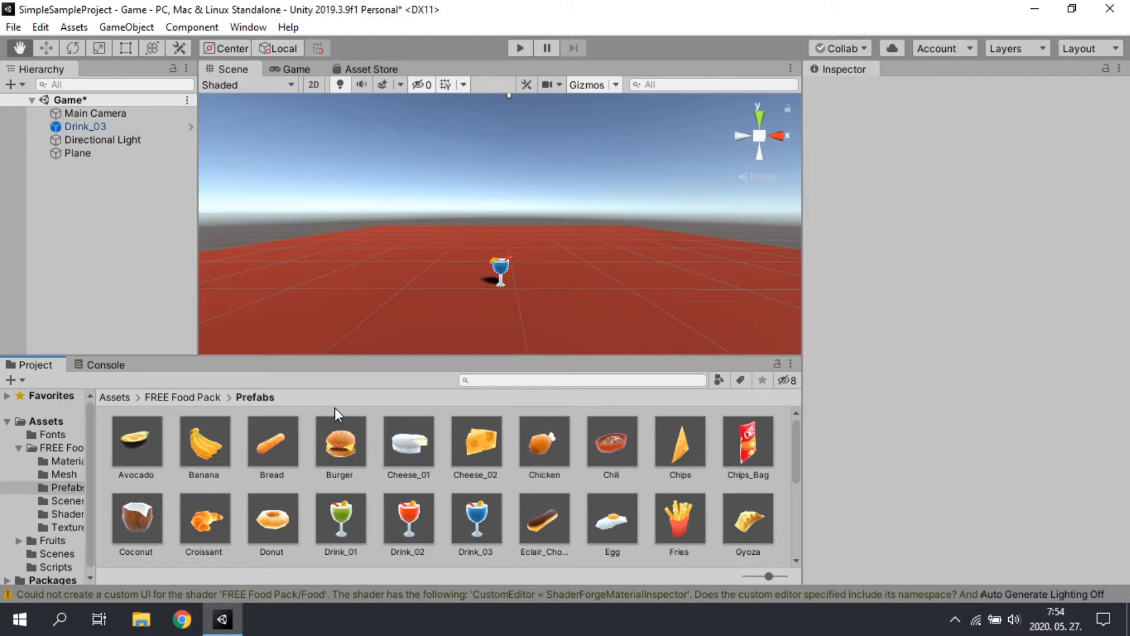
left_click_drag(341, 442, 451, 313)
left_click_drag(205, 442, 566, 315)
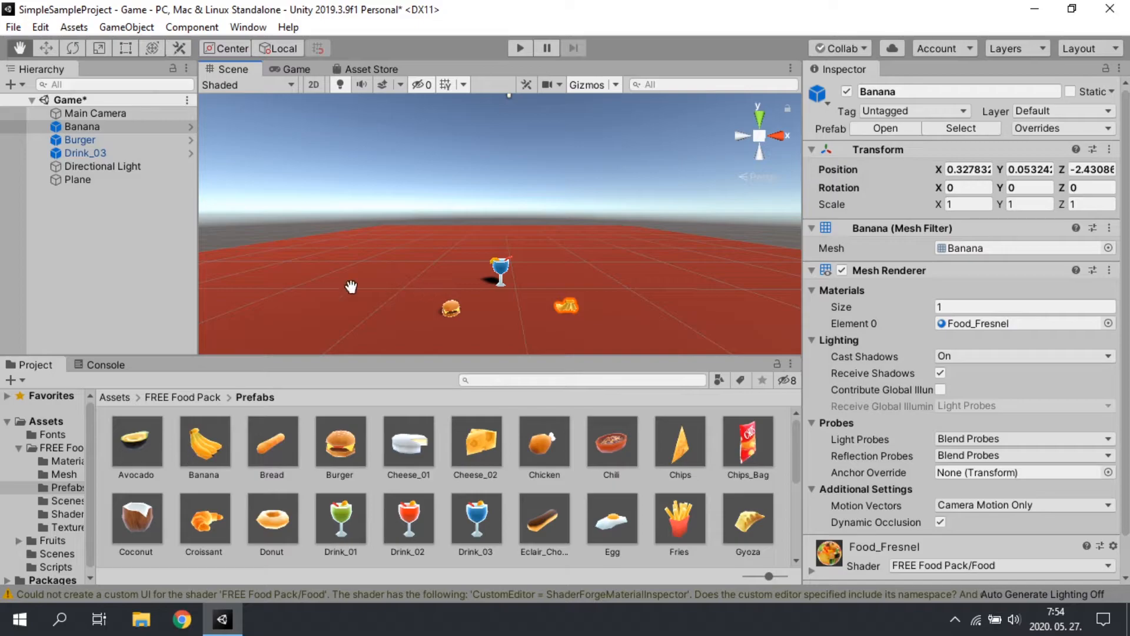
Set the scale of the banana and burger together to 3 on X, Y and Z
left_click(94, 140, "ctrl")
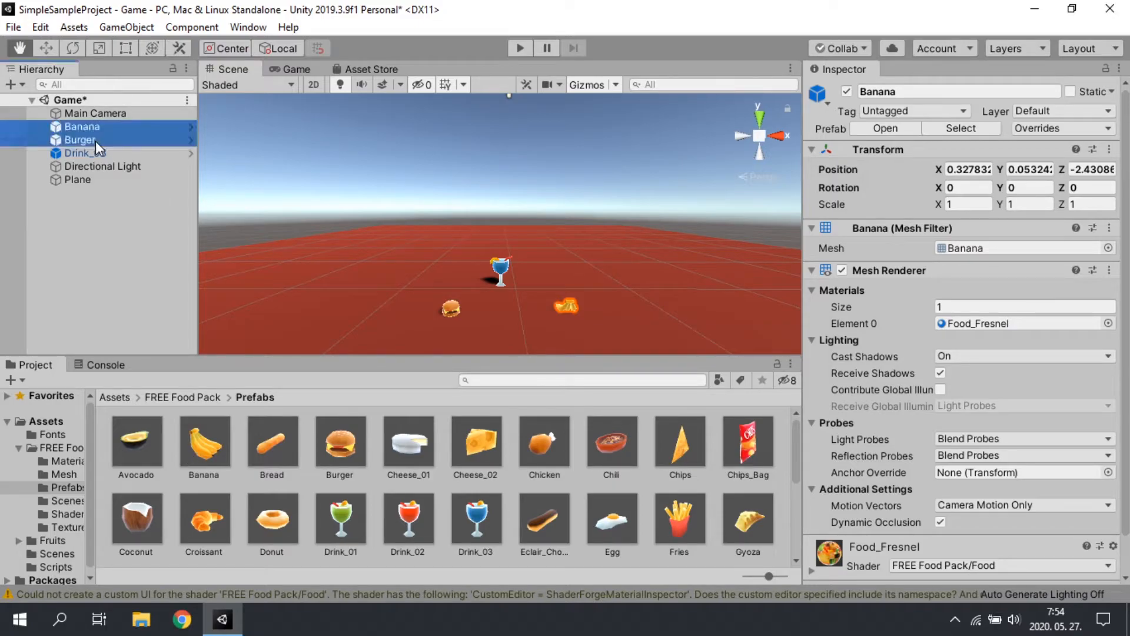
left_click(965, 204)
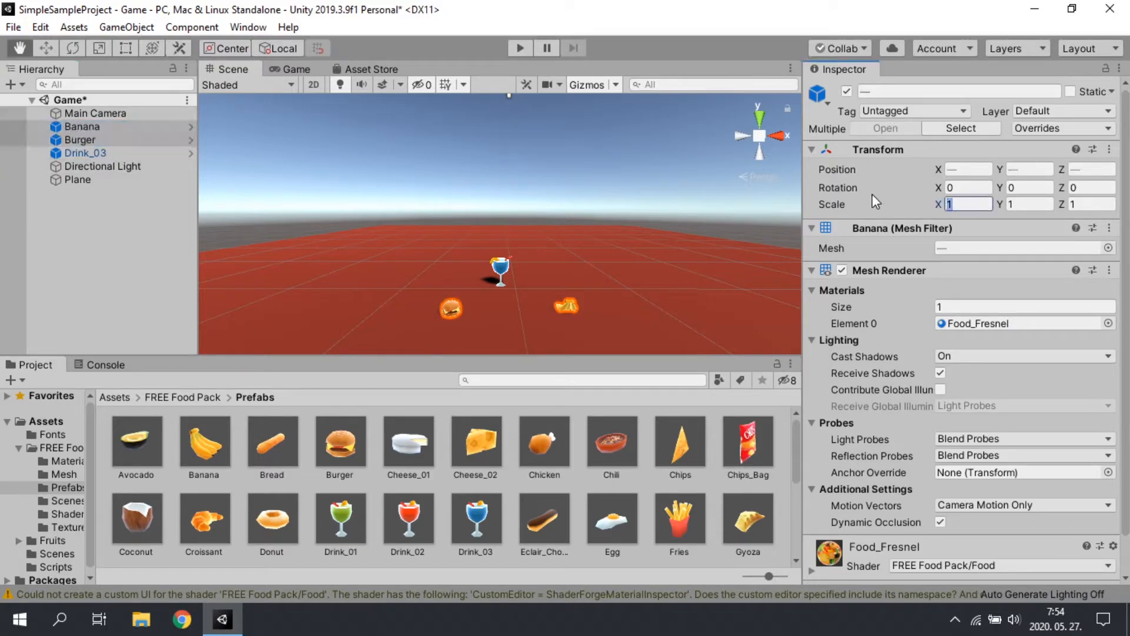
type("3")
left_click(1030, 203)
type("3")
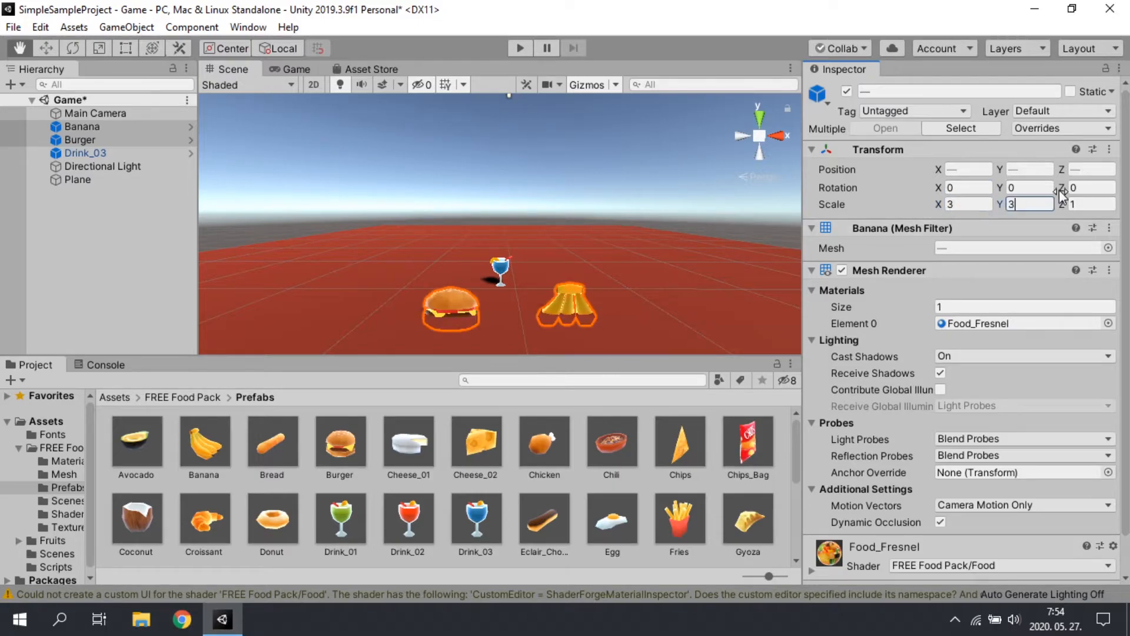
left_click(1084, 202)
type("3")
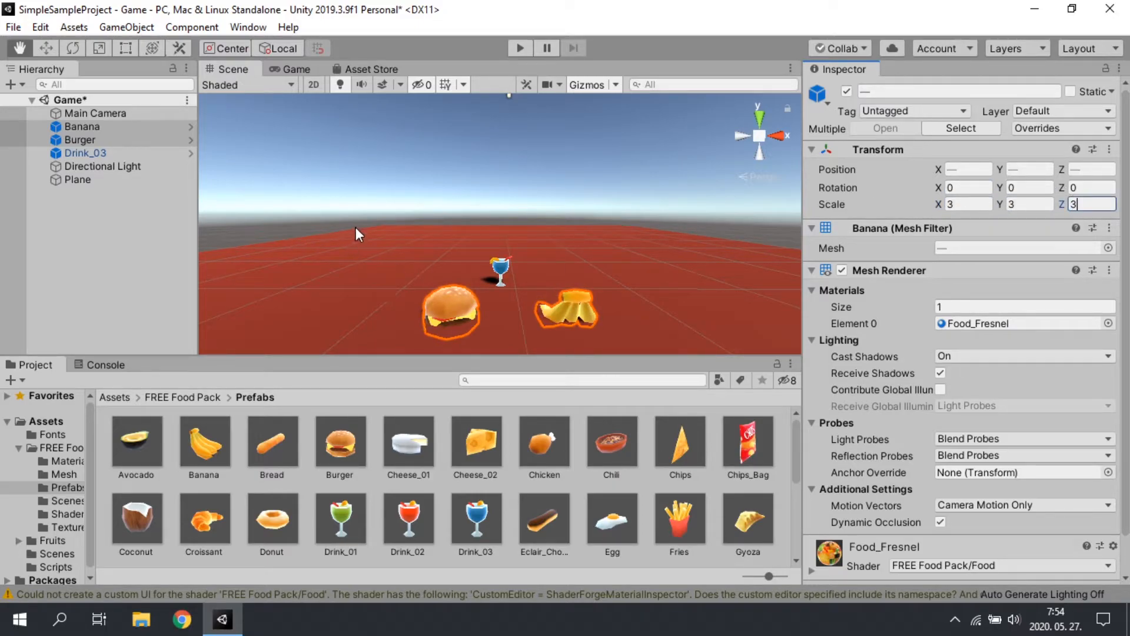
key("Return")
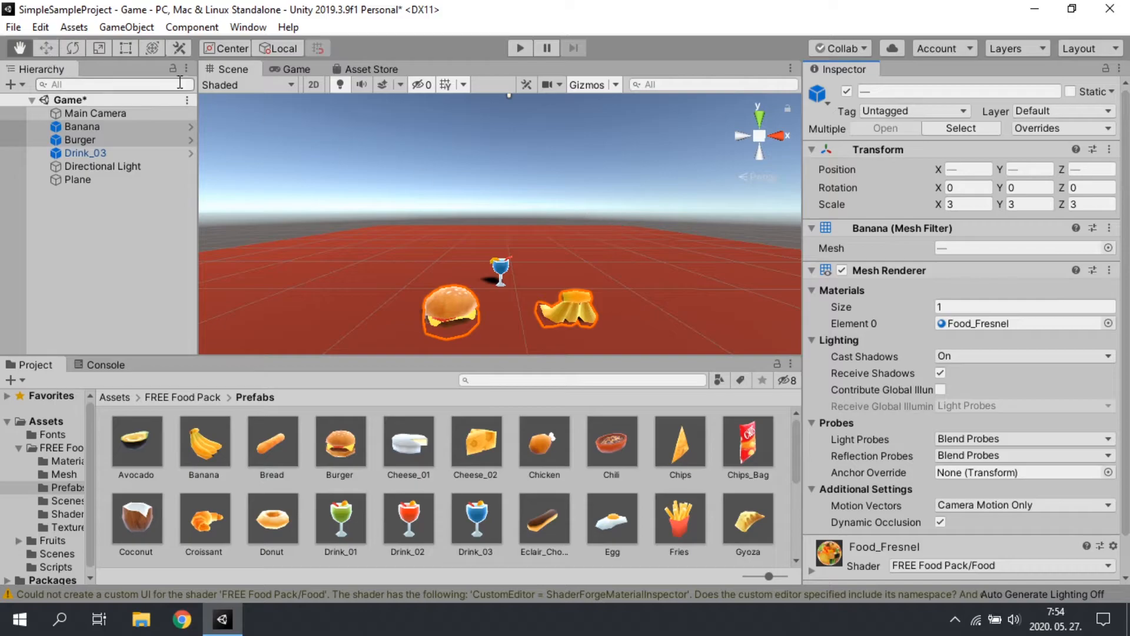
Raise the banana and burger together above the plane and check them in the Game view
left_click(50, 50)
left_click_drag(527, 235, 548, 206)
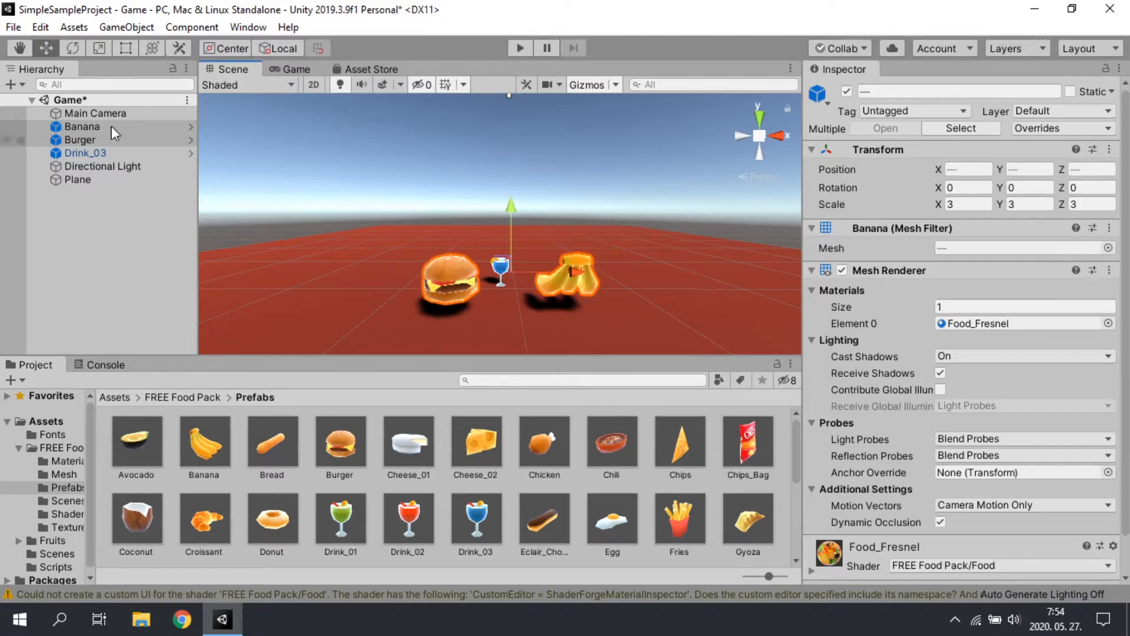
left_click(20, 50)
mouse_move(566, 319)
left_mouse_down()
mouse_move(633, 308)
mouse_move(578, 285)
mouse_move(578, 303)
mouse_move(567, 280)
mouse_move(572, 308)
left_mouse_up()
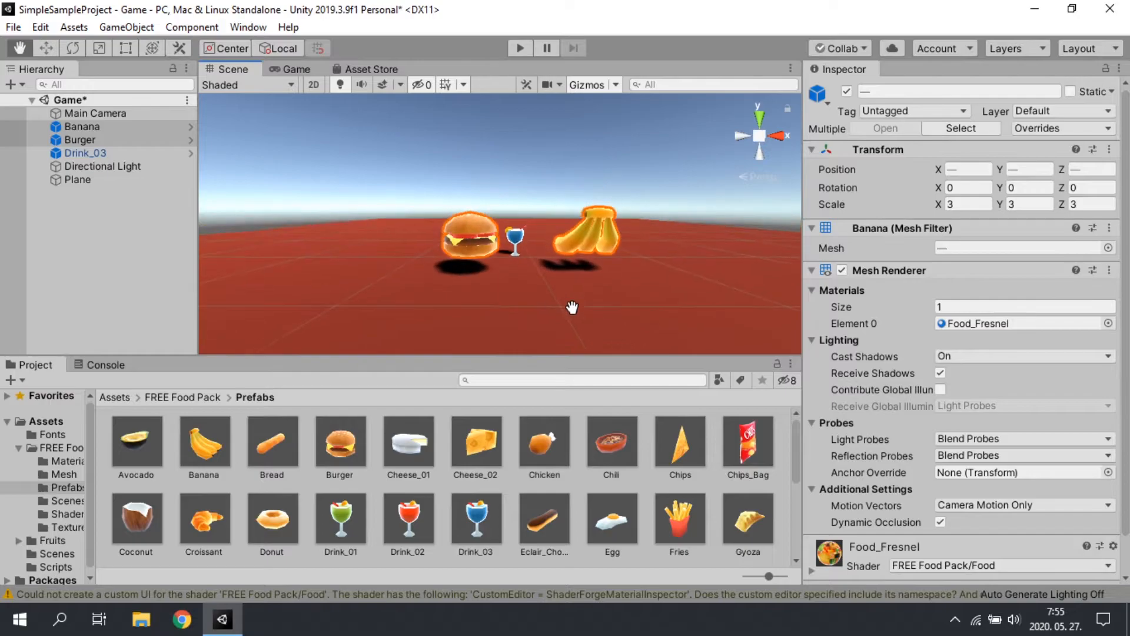
left_click(283, 69)
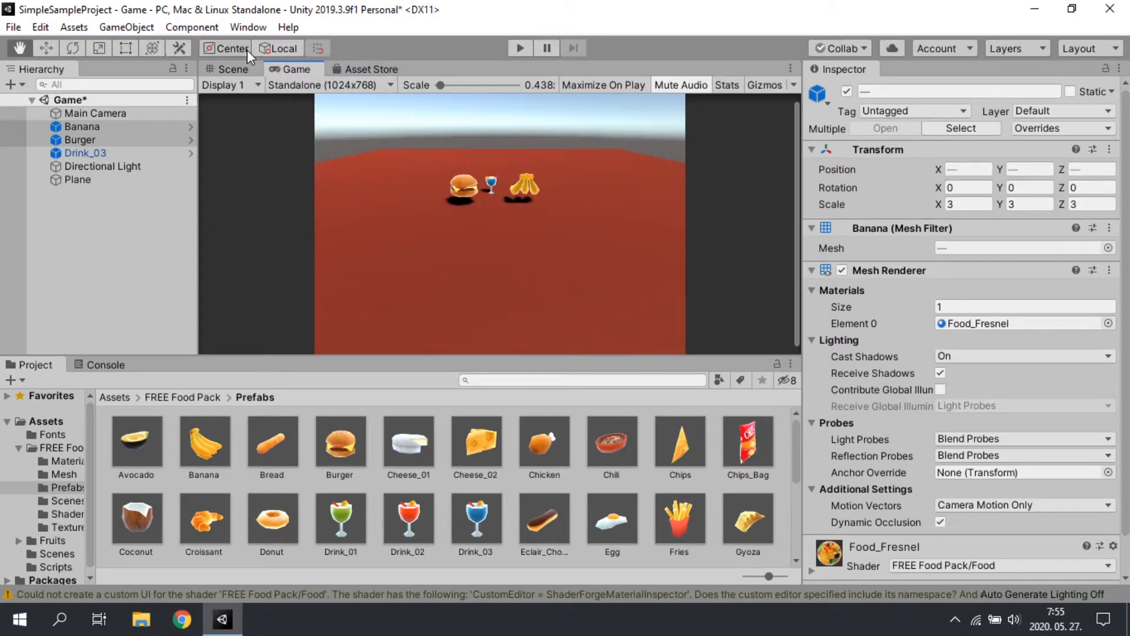
scroll(477, 204, "down", 1)
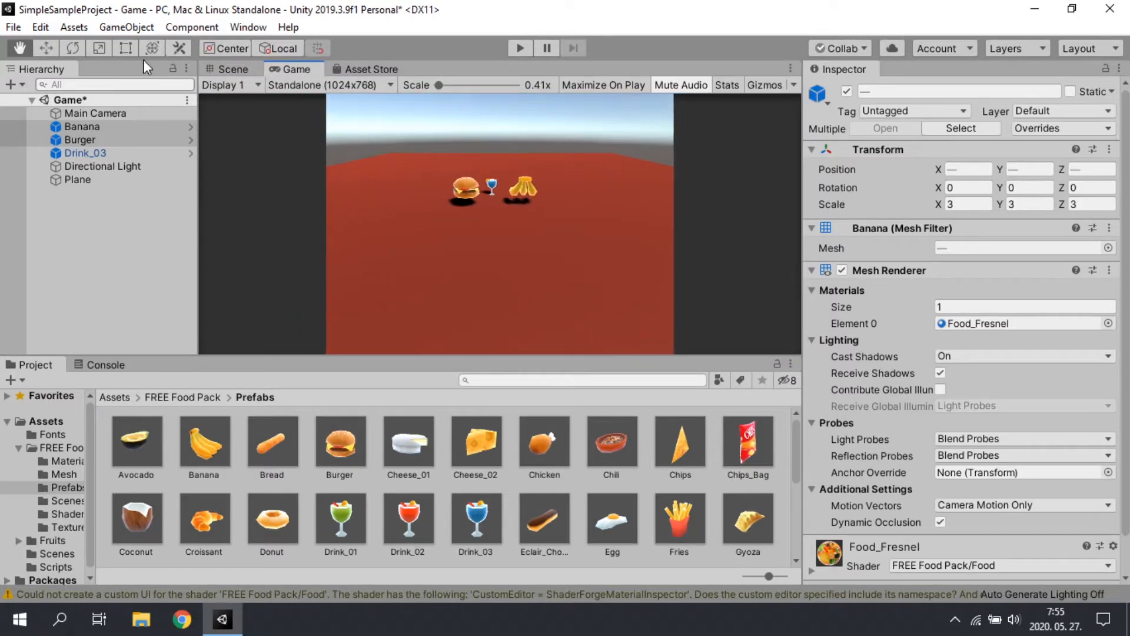
Set the Y rotation of the banana and burger to 180 and check them in the Game view
left_click(222, 70)
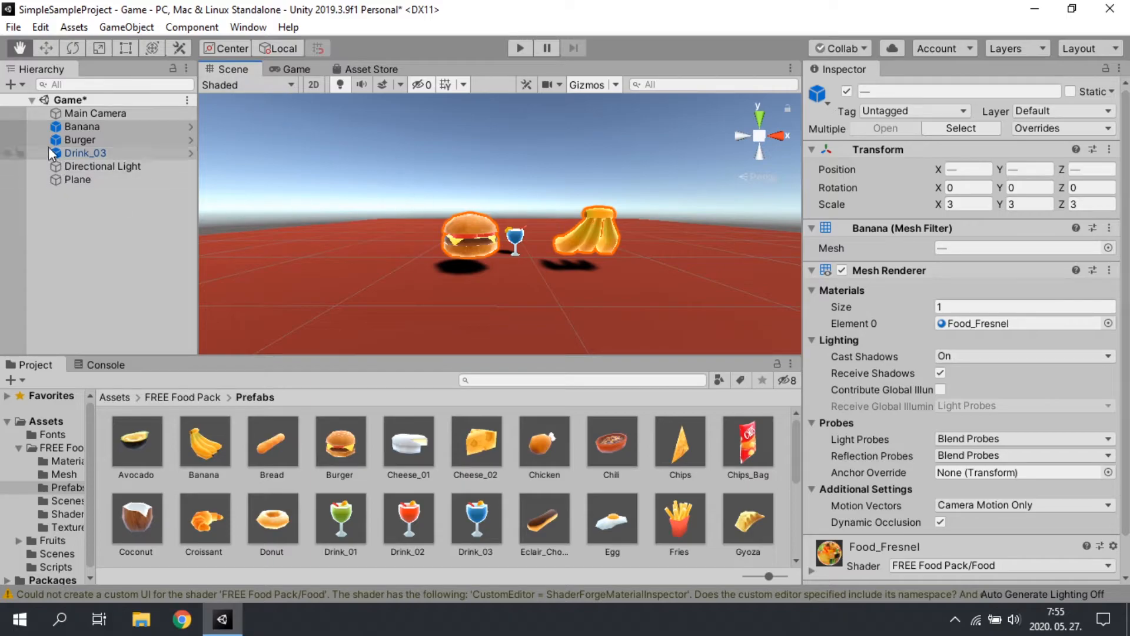
left_click(1029, 187)
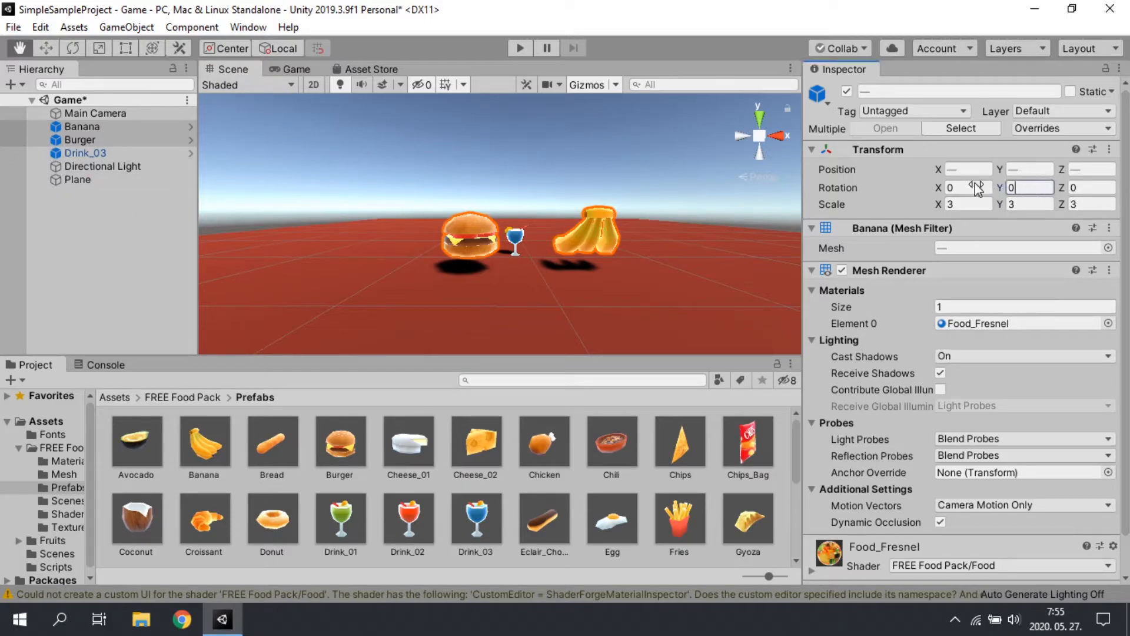
type("180")
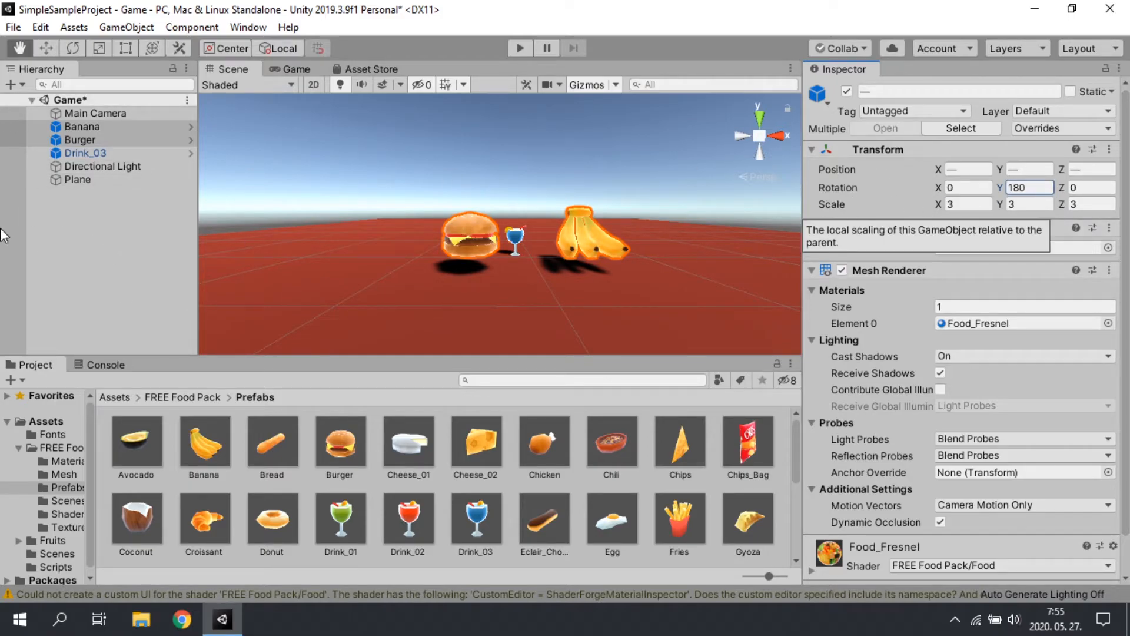
left_click(87, 227)
left_click(296, 69)
Place the Chips_Bag prefab on the plane in front of the bananas and check it in the Game view
left_click(234, 69)
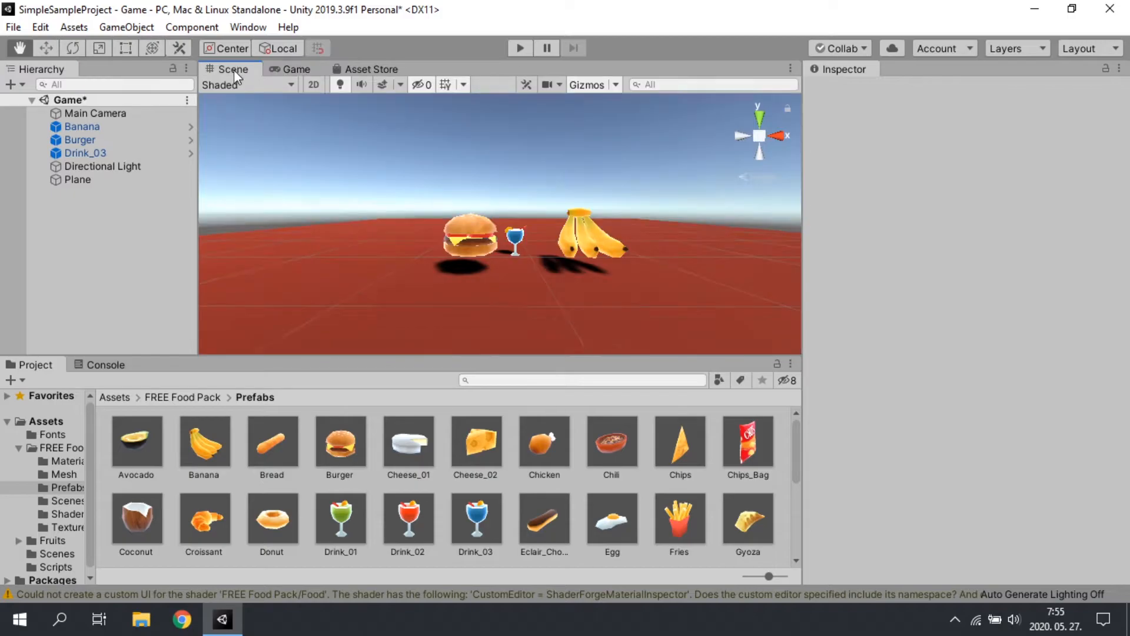
left_click(743, 432)
left_click_drag(744, 433, 658, 316)
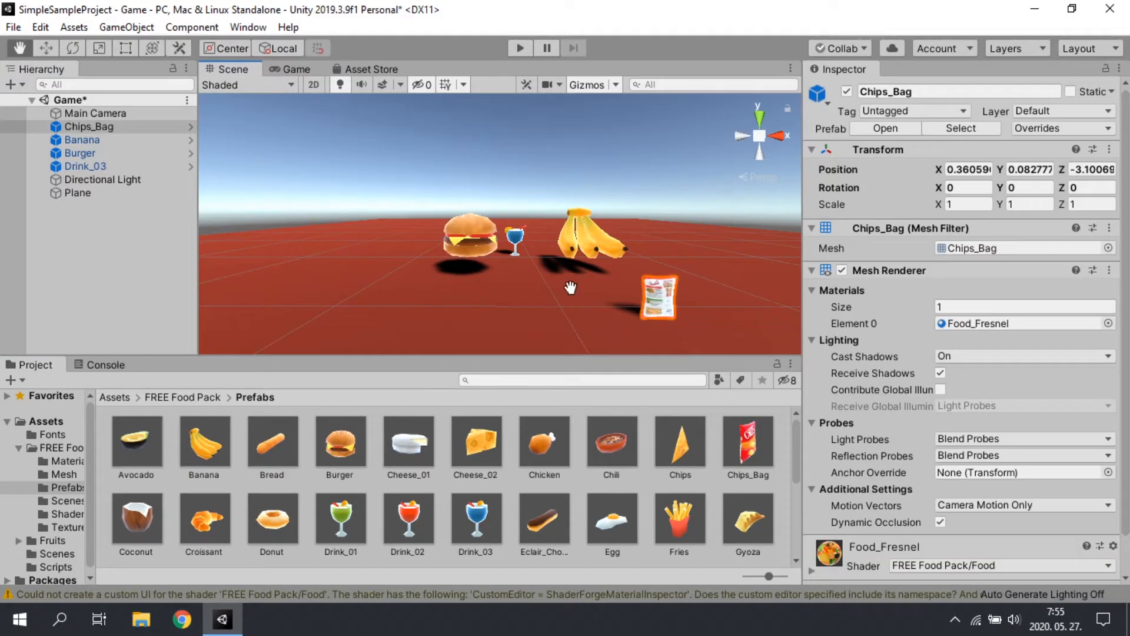
left_click(294, 70)
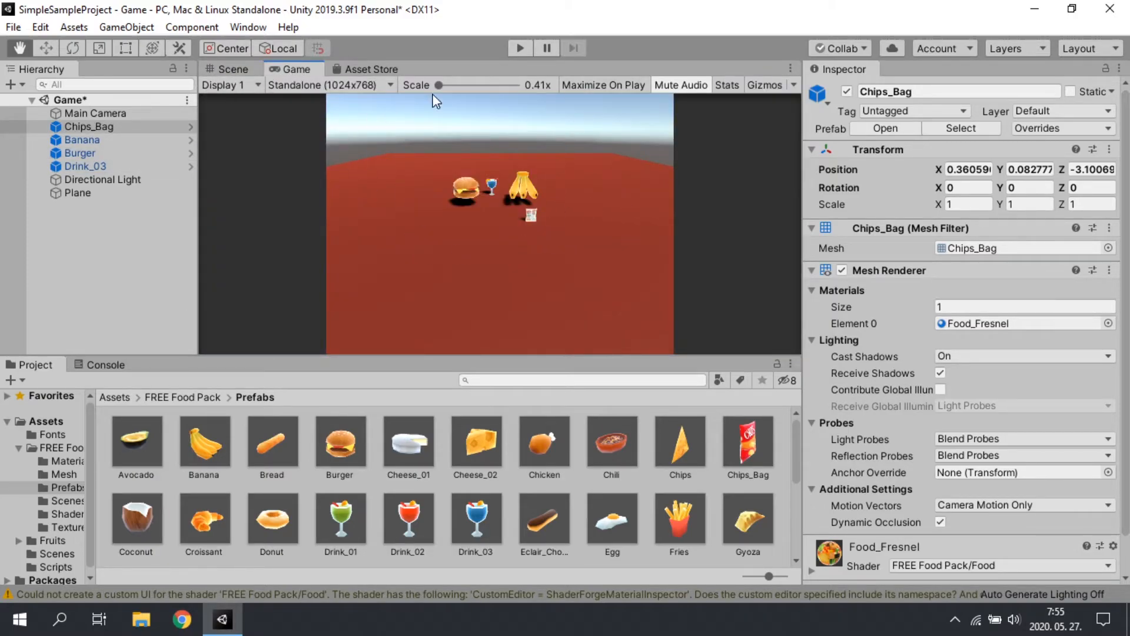
mouse_move(458, 86)
left_mouse_down()
mouse_move(476, 84)
mouse_move(439, 85)
left_mouse_up()
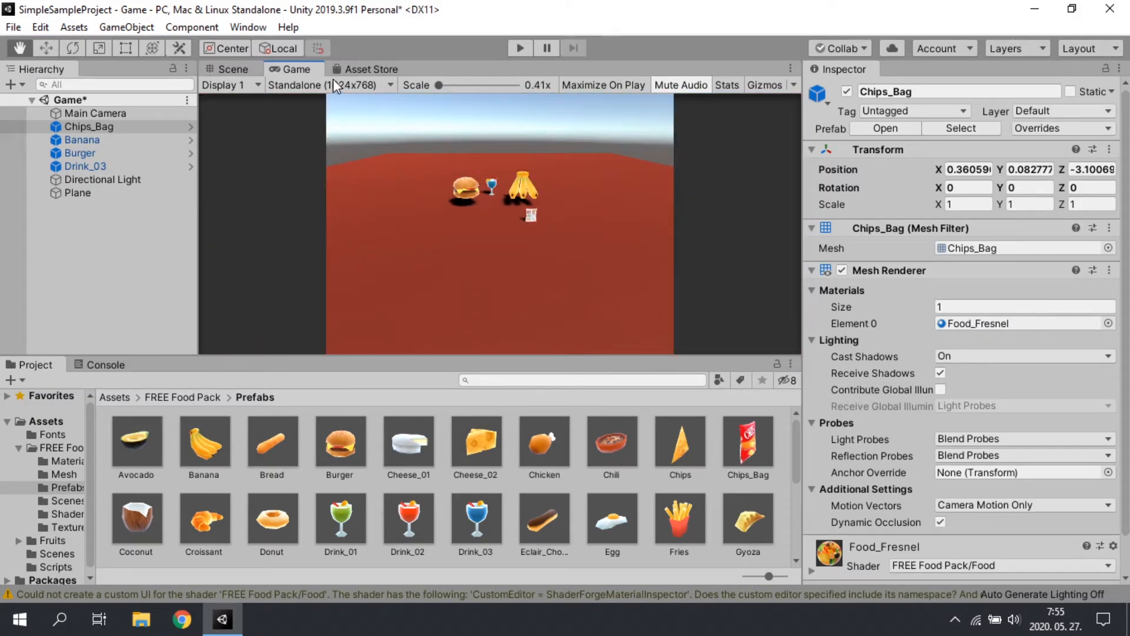
Return to the Scene view, collapse the project folders to the top-level Assets folder and clear the console messages
left_click(228, 70)
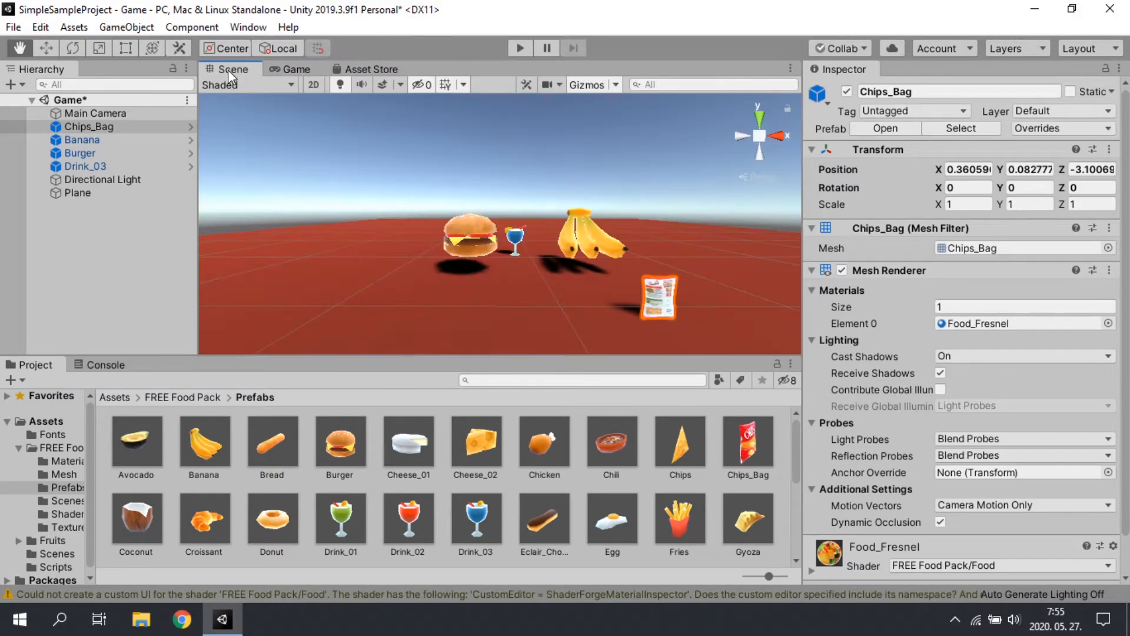
left_click(20, 422)
left_click(7, 422)
left_click(98, 365)
left_click(18, 380)
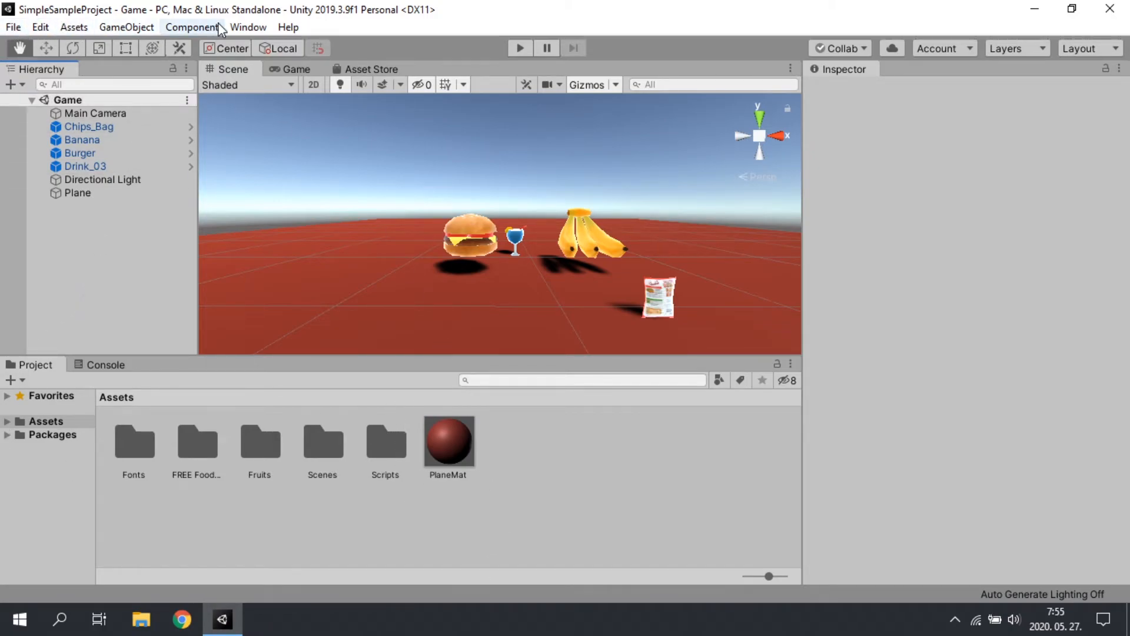
Find the Universal RP package in the Package Manager, install version 7.3.1 and close the manager
left_click(248, 27)
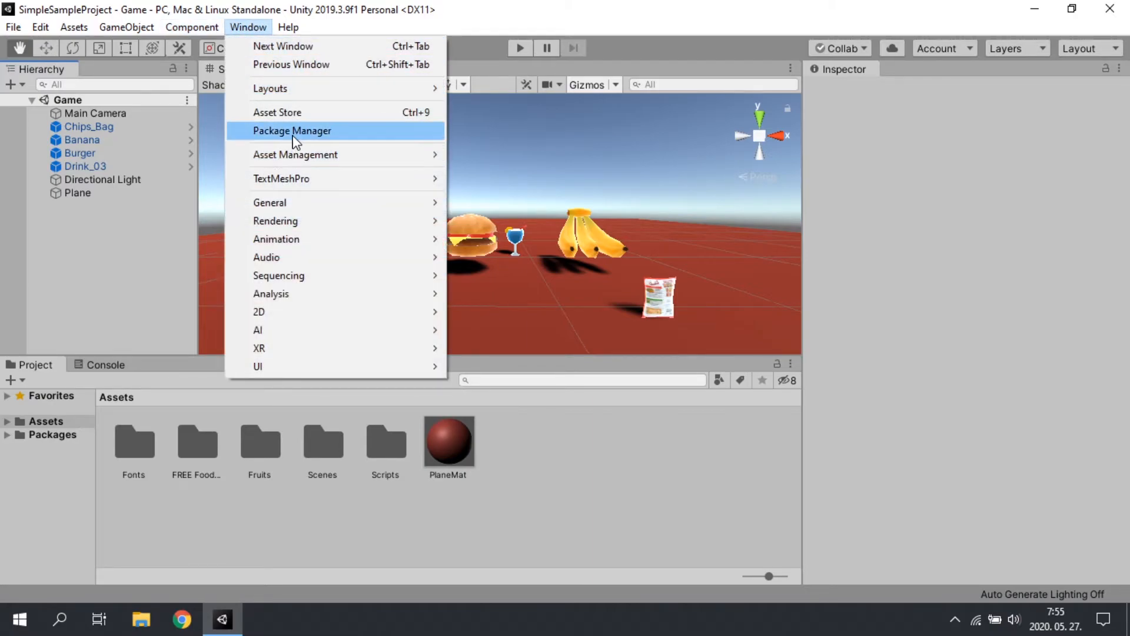
left_click(344, 137)
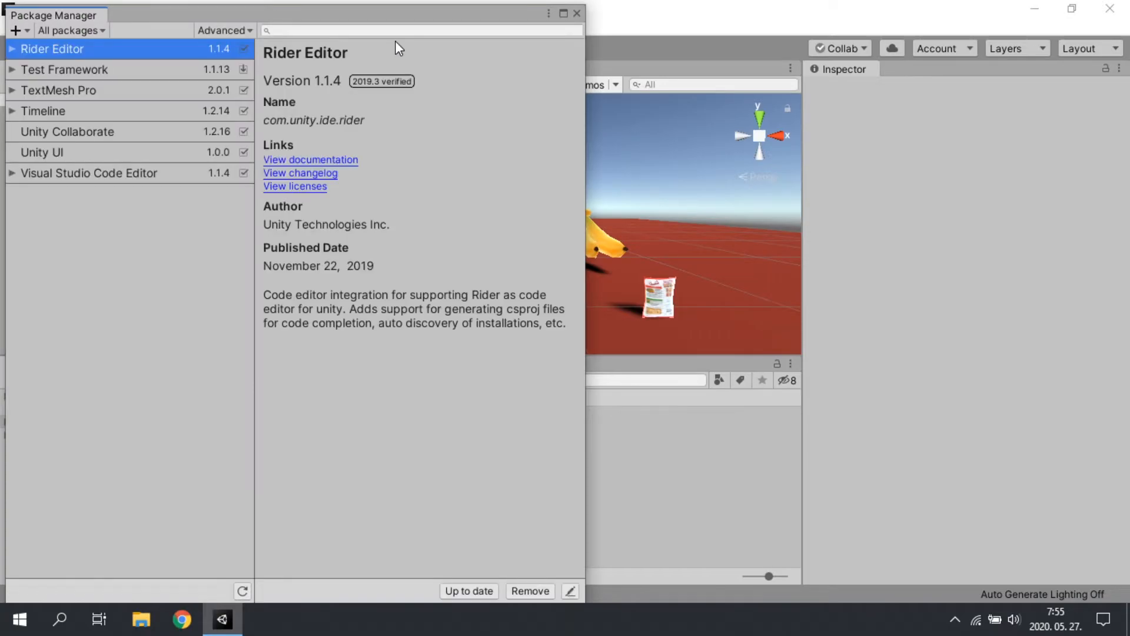
left_click(400, 30)
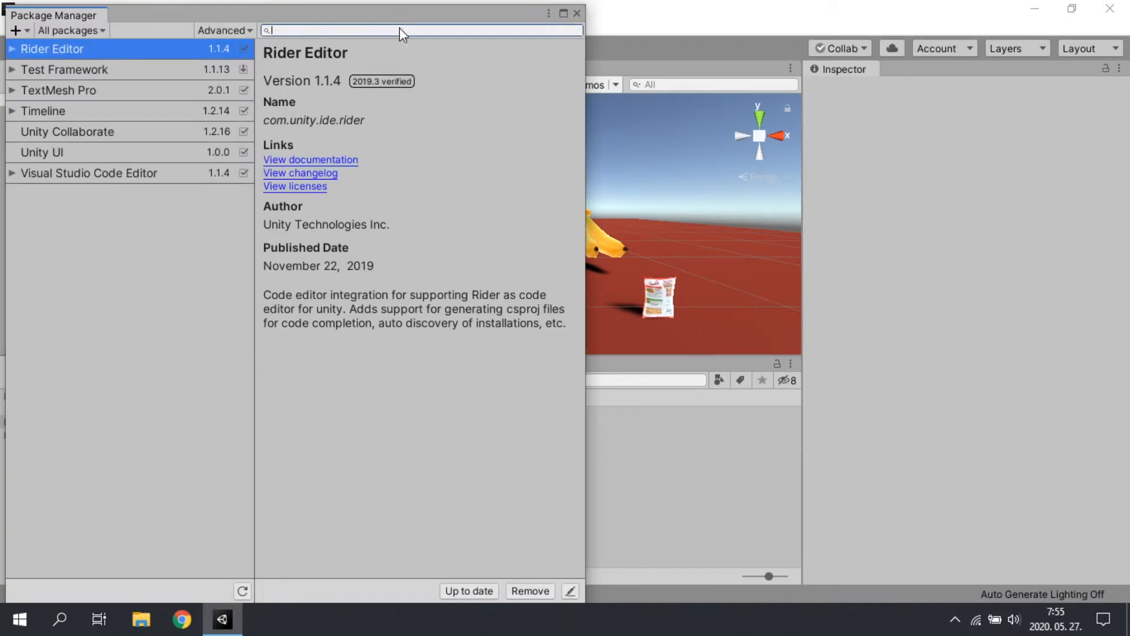
type("Universal RP")
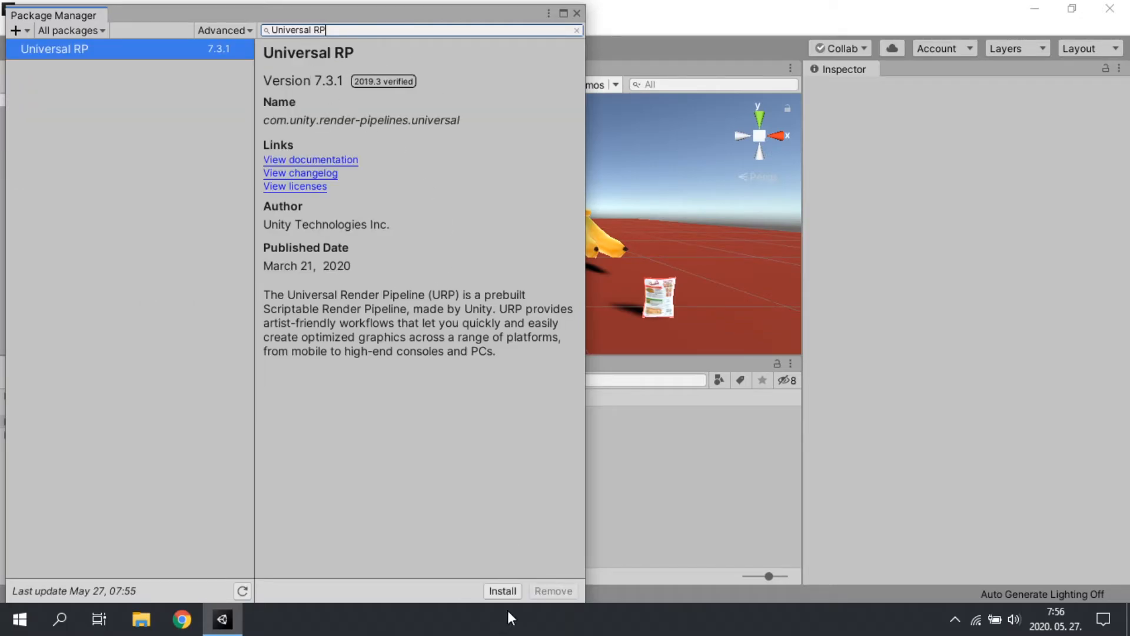
left_click(502, 591)
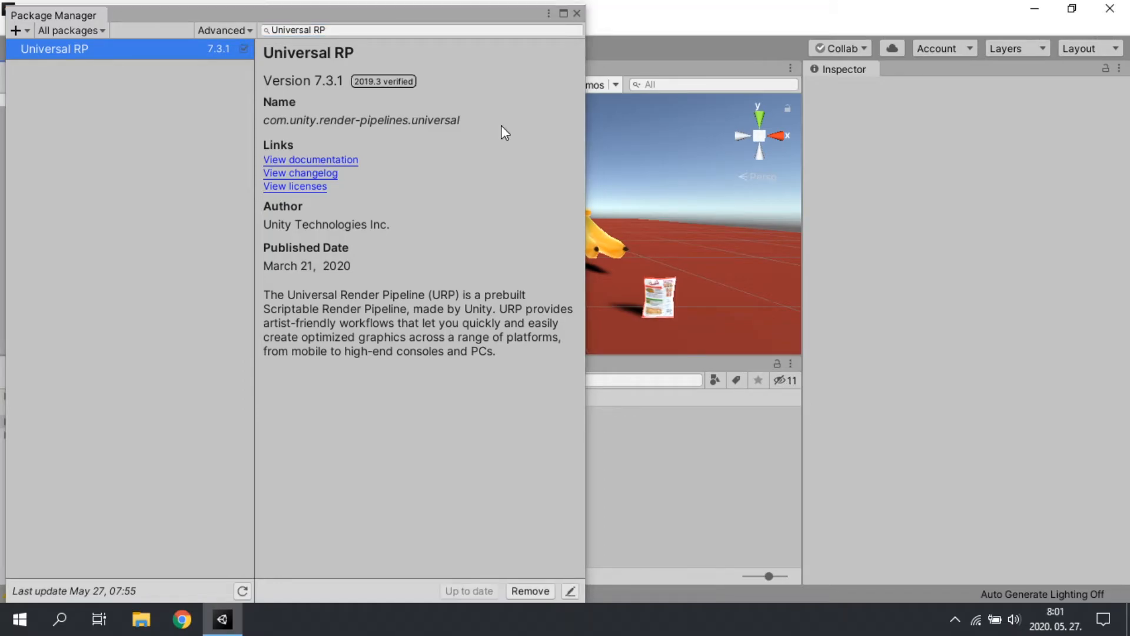
left_click(577, 13)
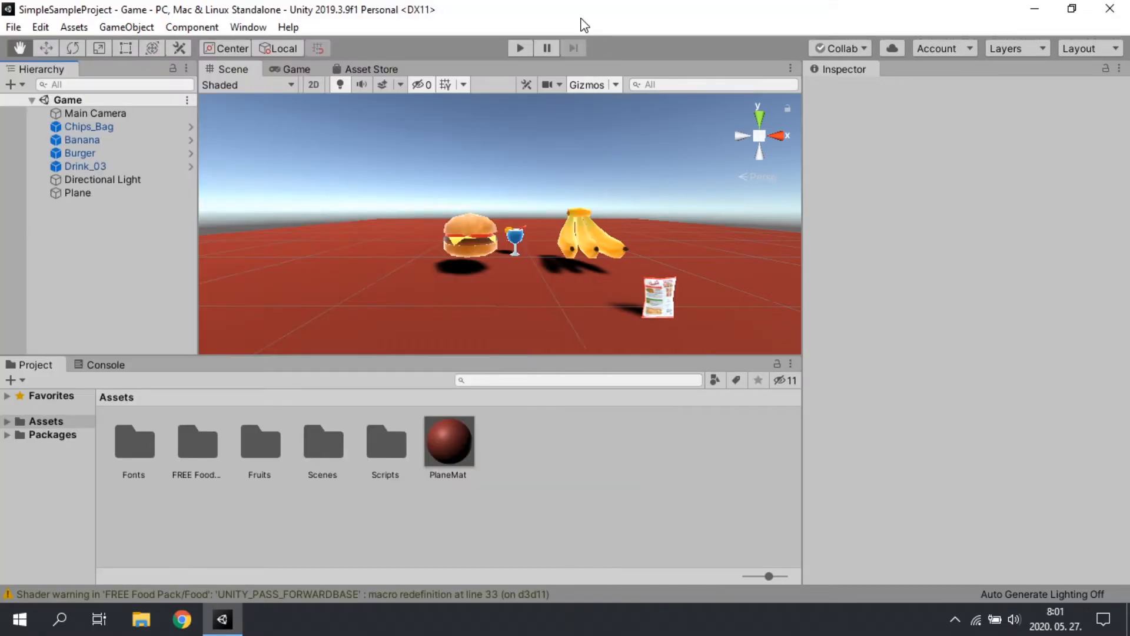
Clear the shader warnings from the console and return to the project's Assets folder
left_click(103, 364)
left_click(17, 380)
left_click(31, 365)
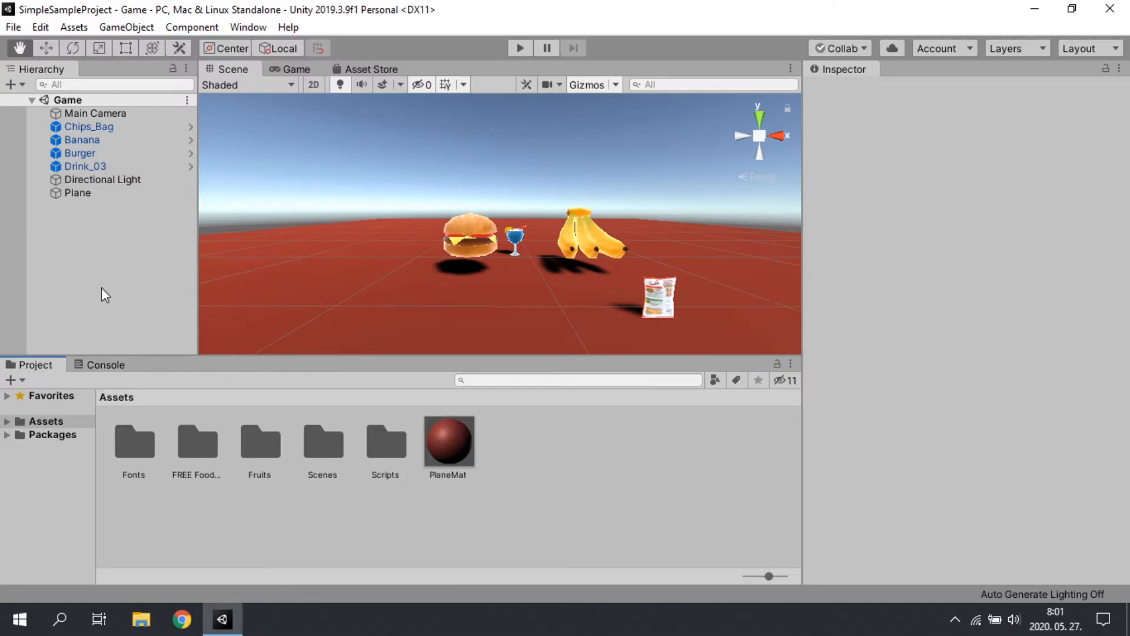
Create a Universal Render Pipeline asset with Forward Renderer in the Assets folder, keep its default name and view its settings
right_click(506, 446)
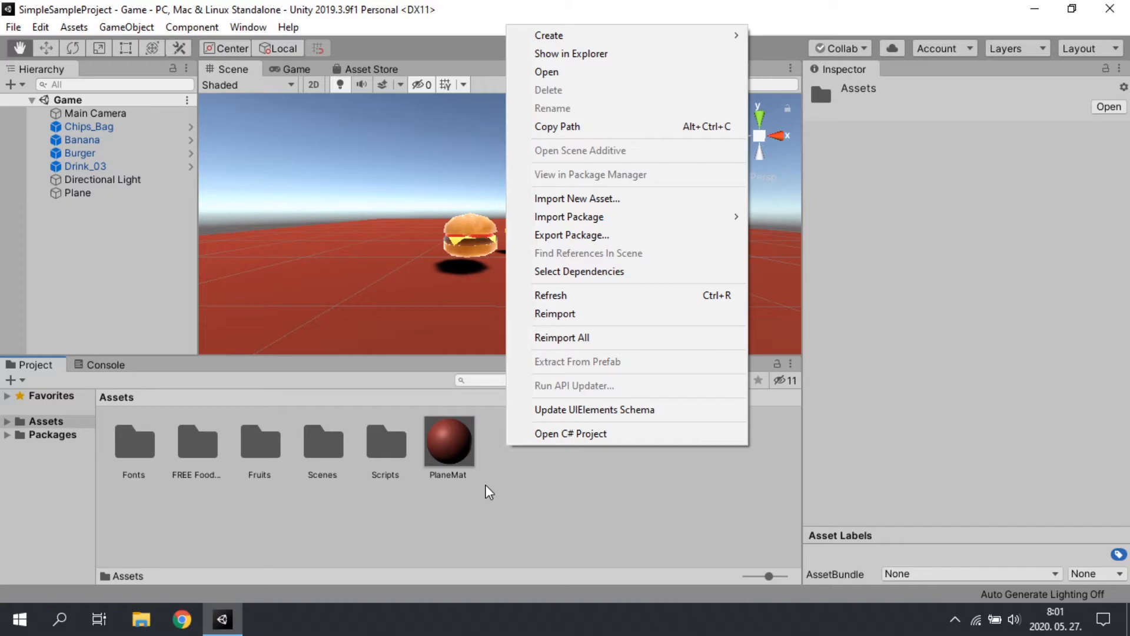
mouse_move(588, 35)
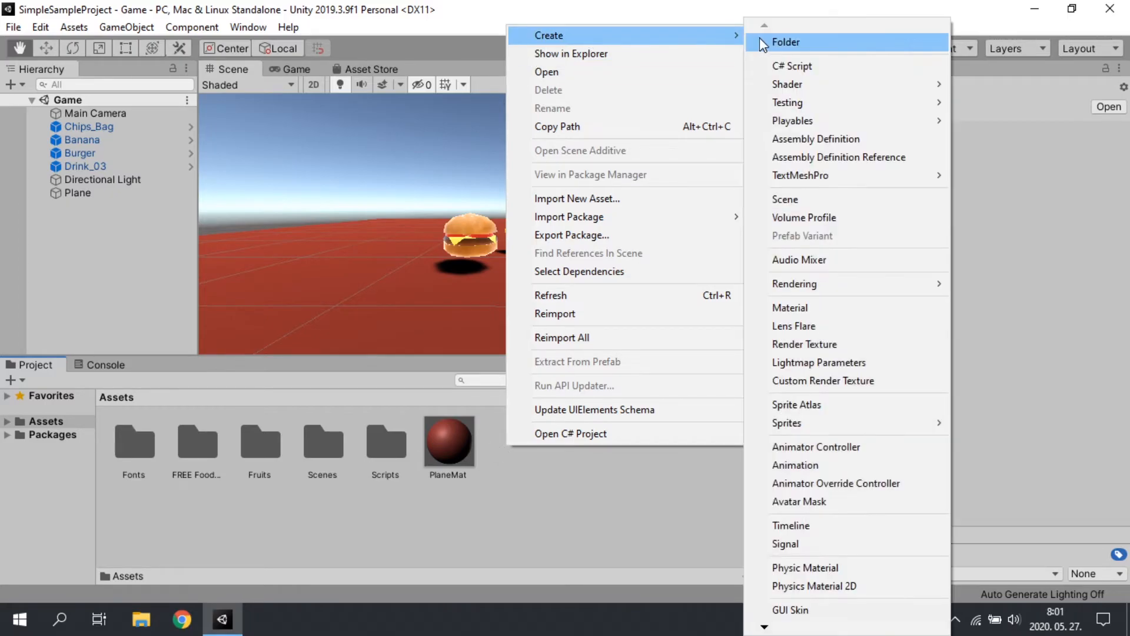
mouse_move(861, 290)
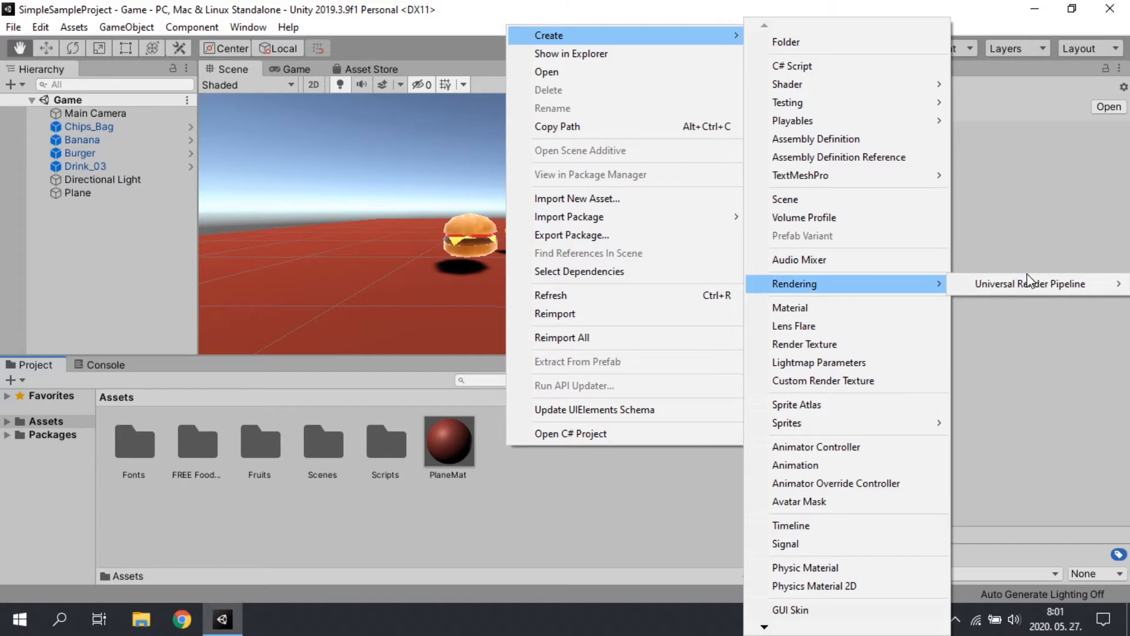
mouse_move(1044, 283)
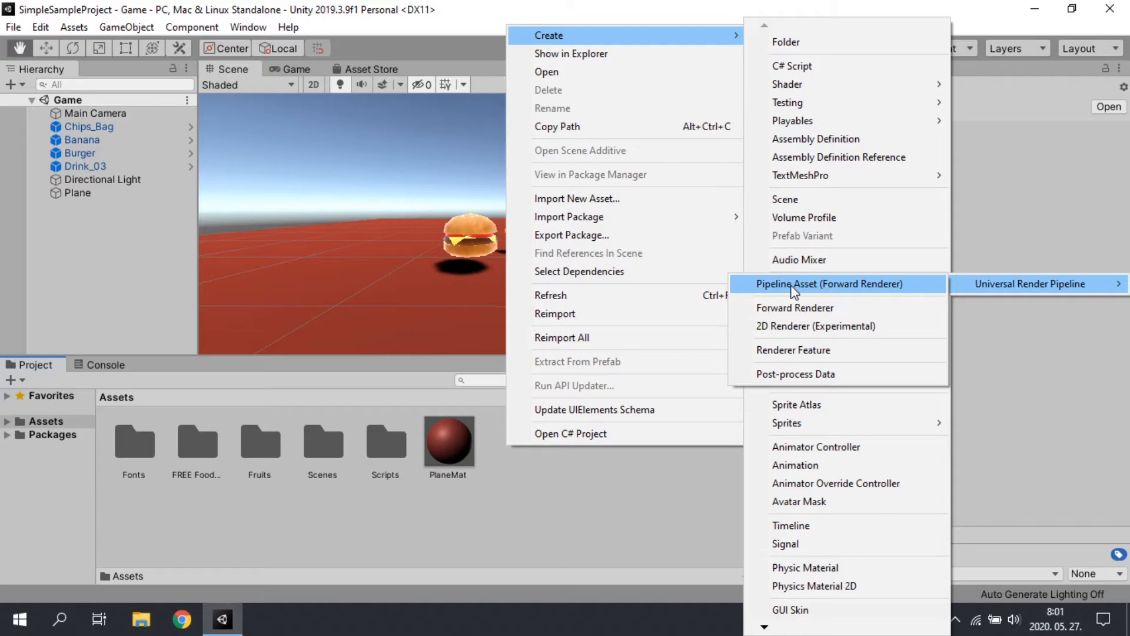
left_click(919, 291)
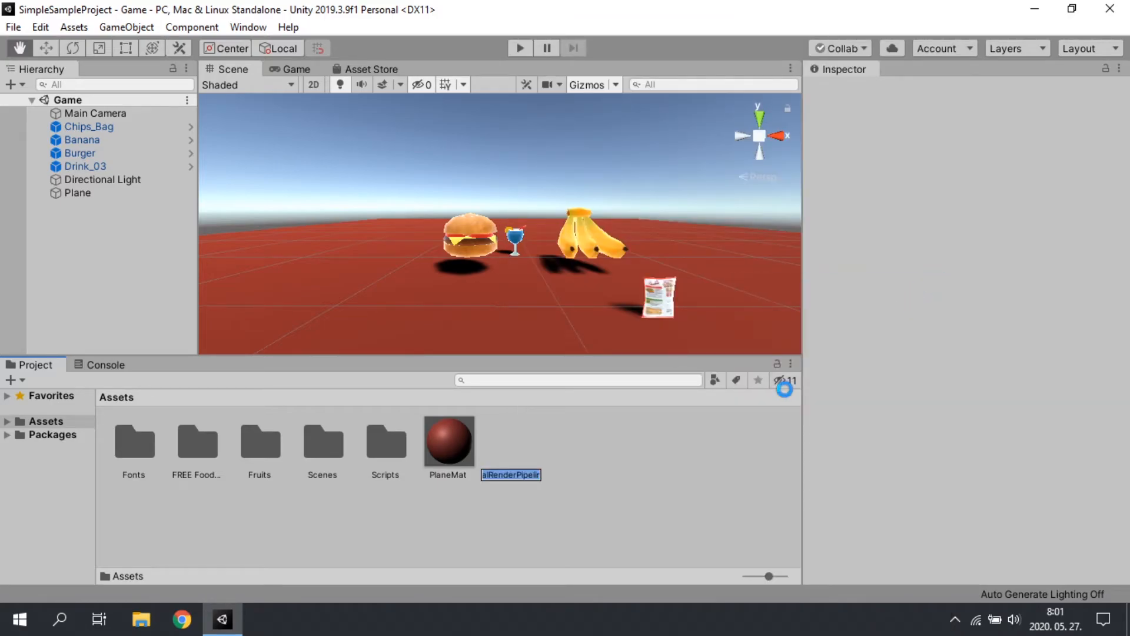
key("Return")
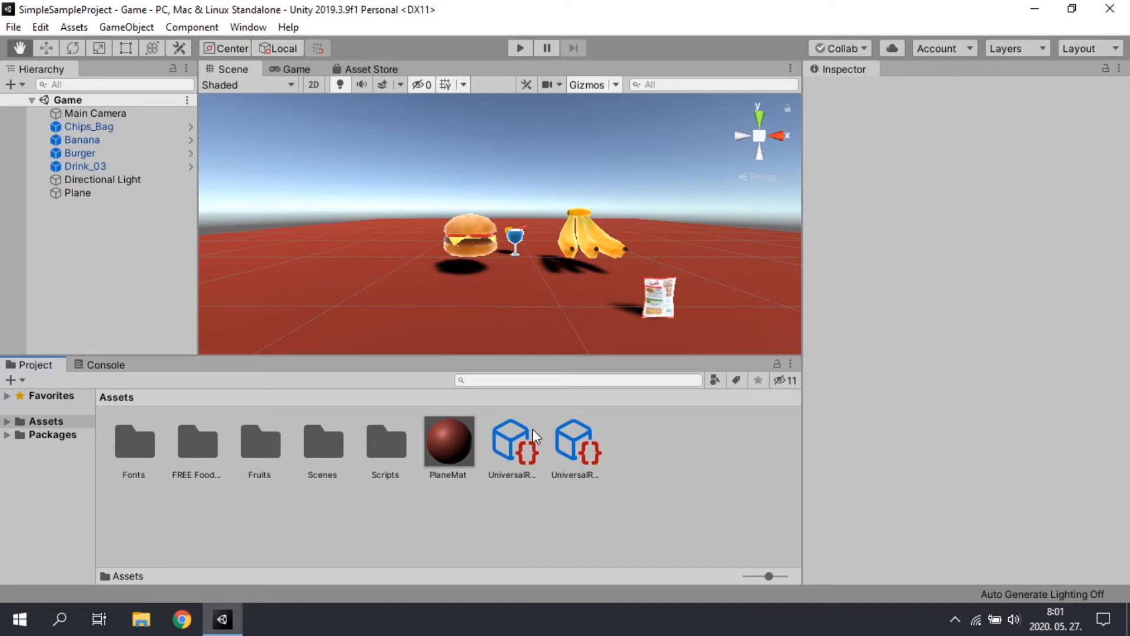
left_click(515, 446)
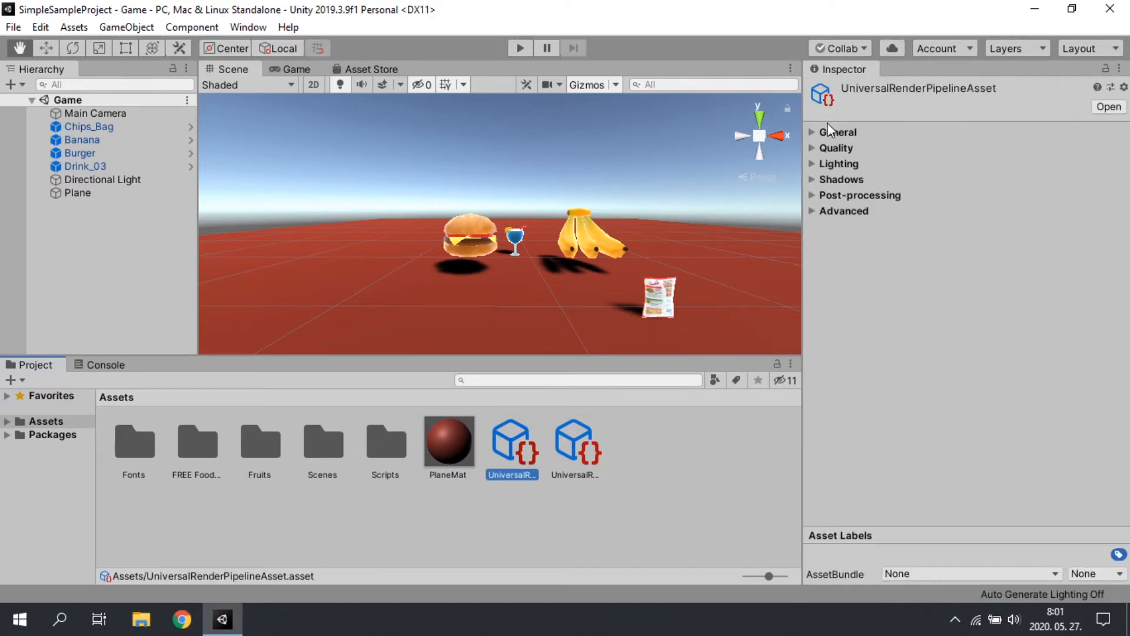
left_click(477, 520)
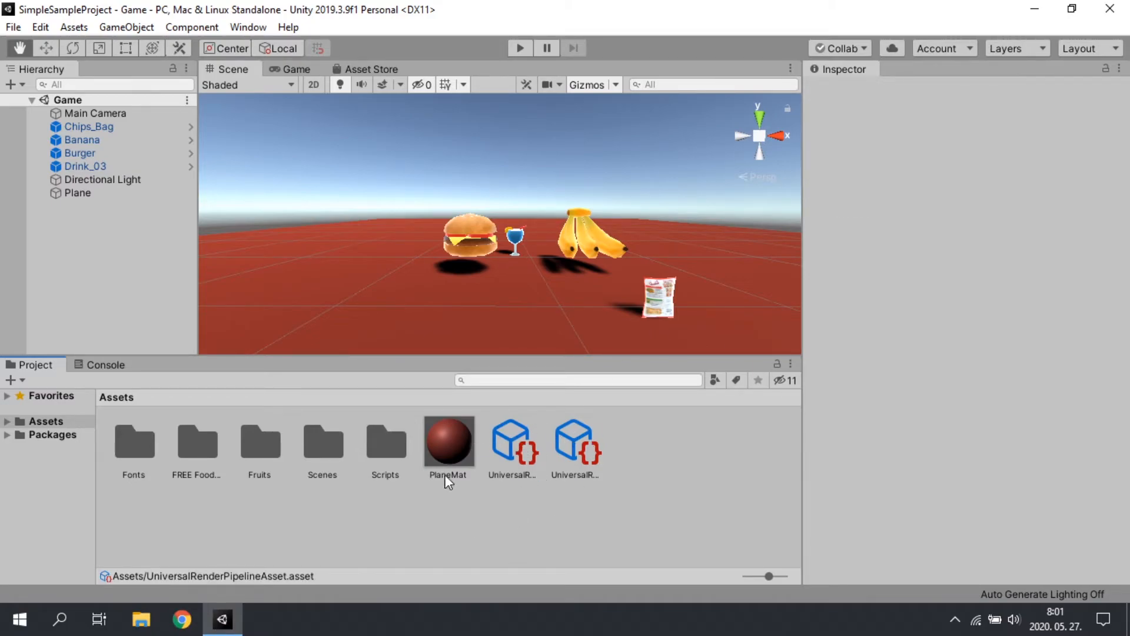
left_click(12, 27)
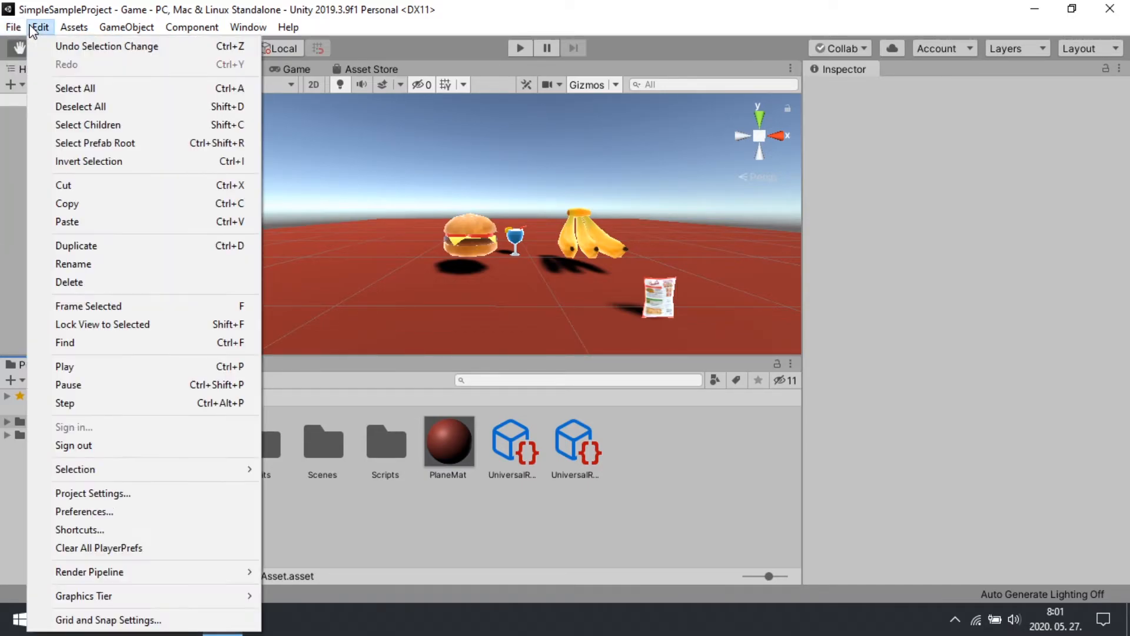
mouse_move(40, 27)
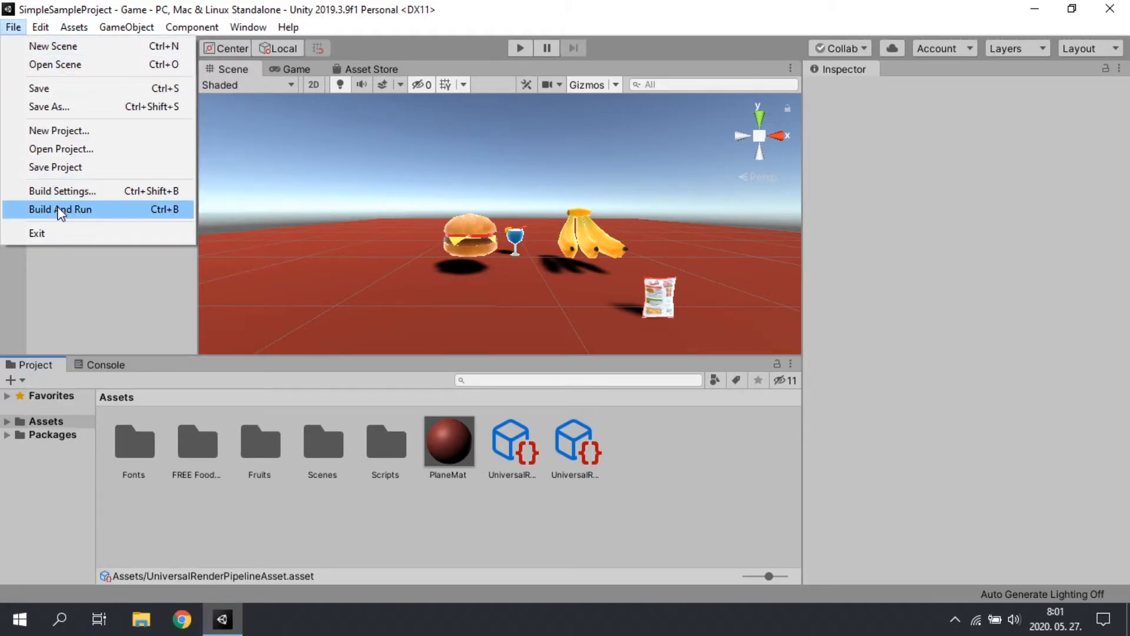
left_click(64, 209)
key("Escape")
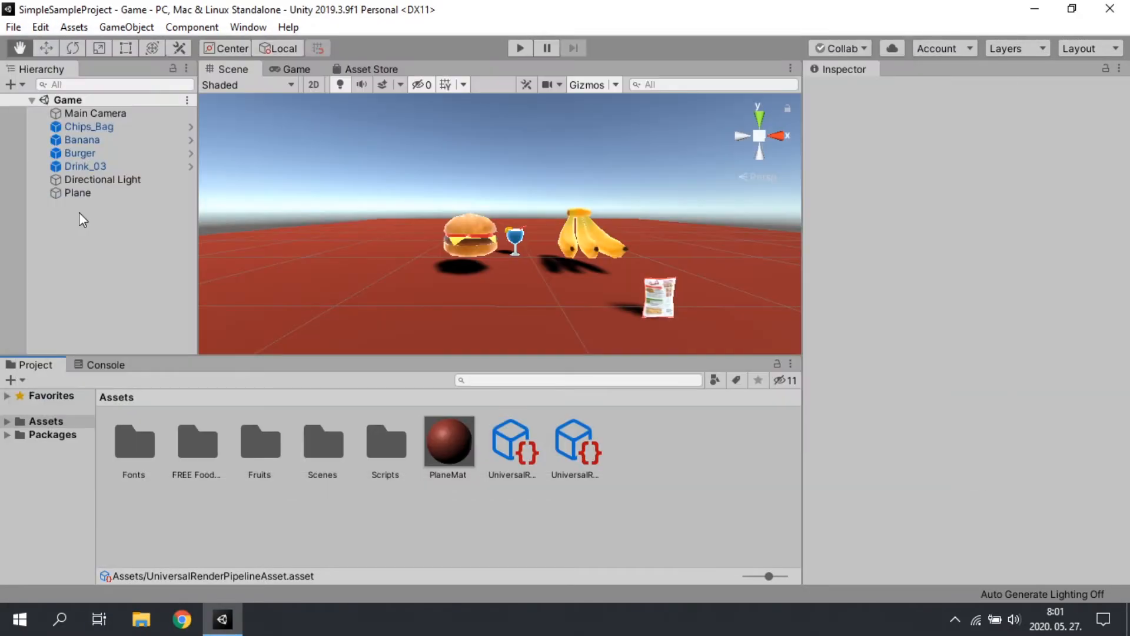
Assign UniversalRenderPipelineAsset as the Scriptable Render Pipeline in the project's Graphics settings and close the settings windows
left_click(13, 27)
left_click(72, 191)
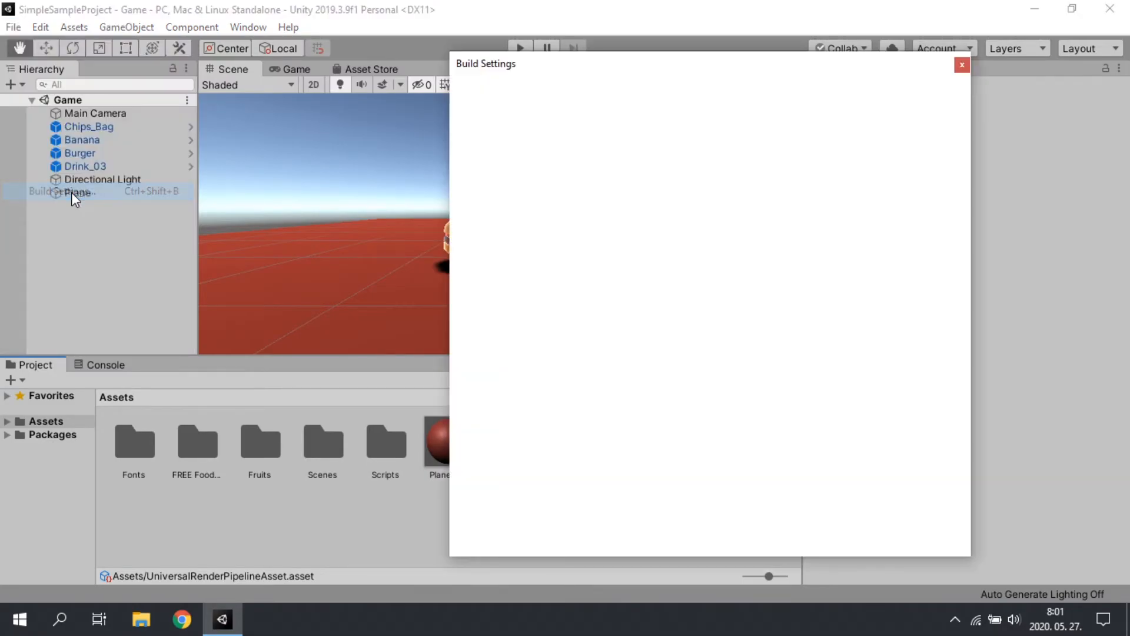
left_click(517, 539)
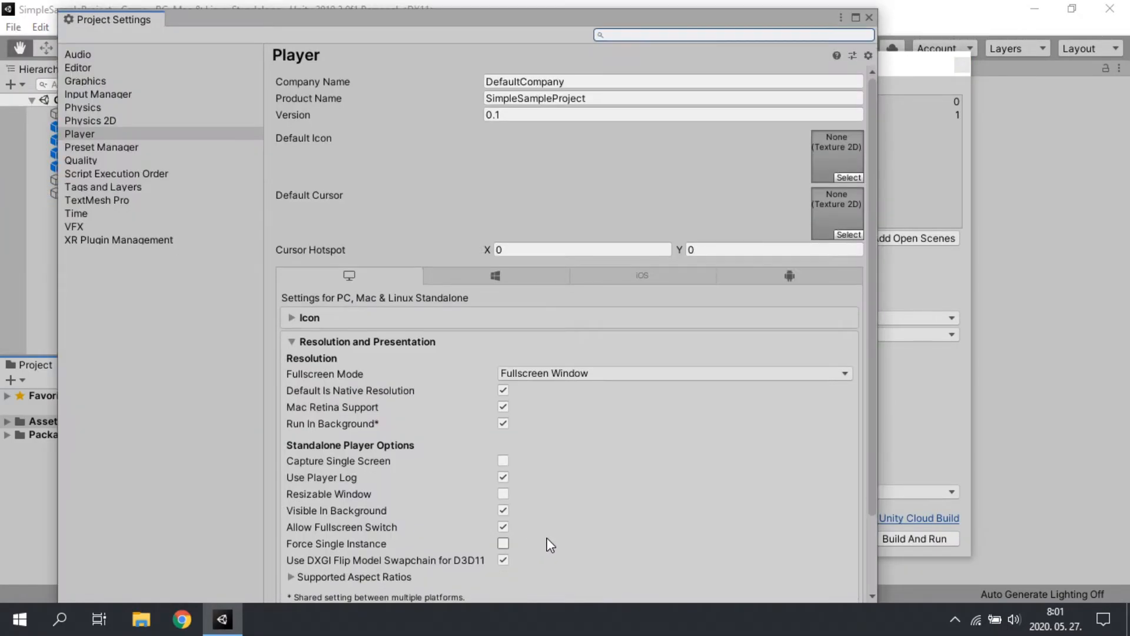
left_click(86, 81)
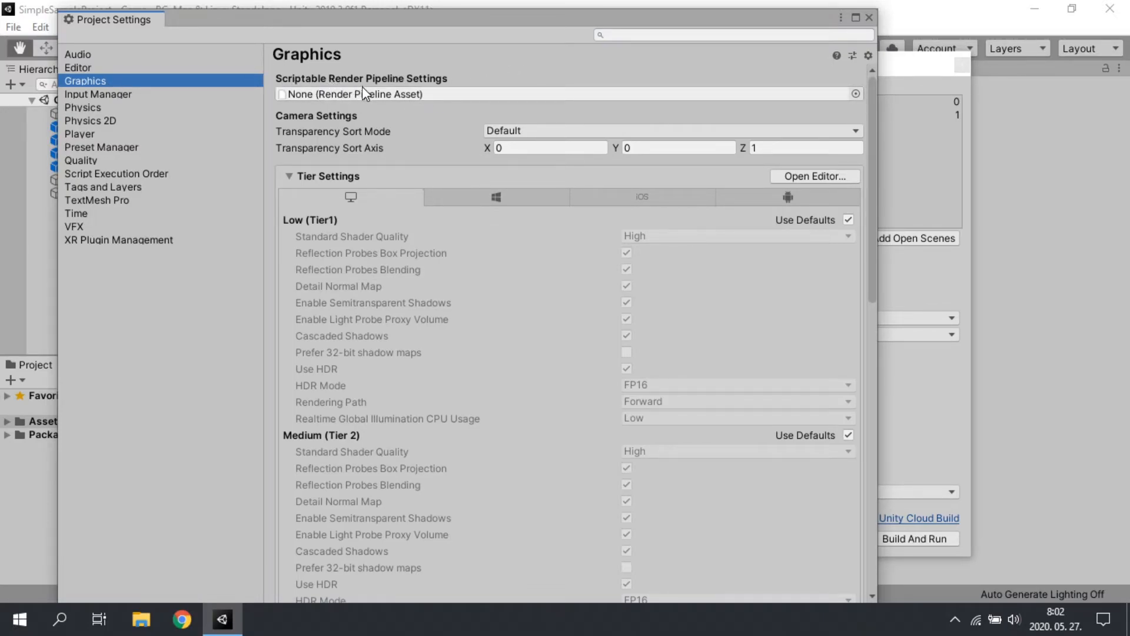
left_click(856, 94)
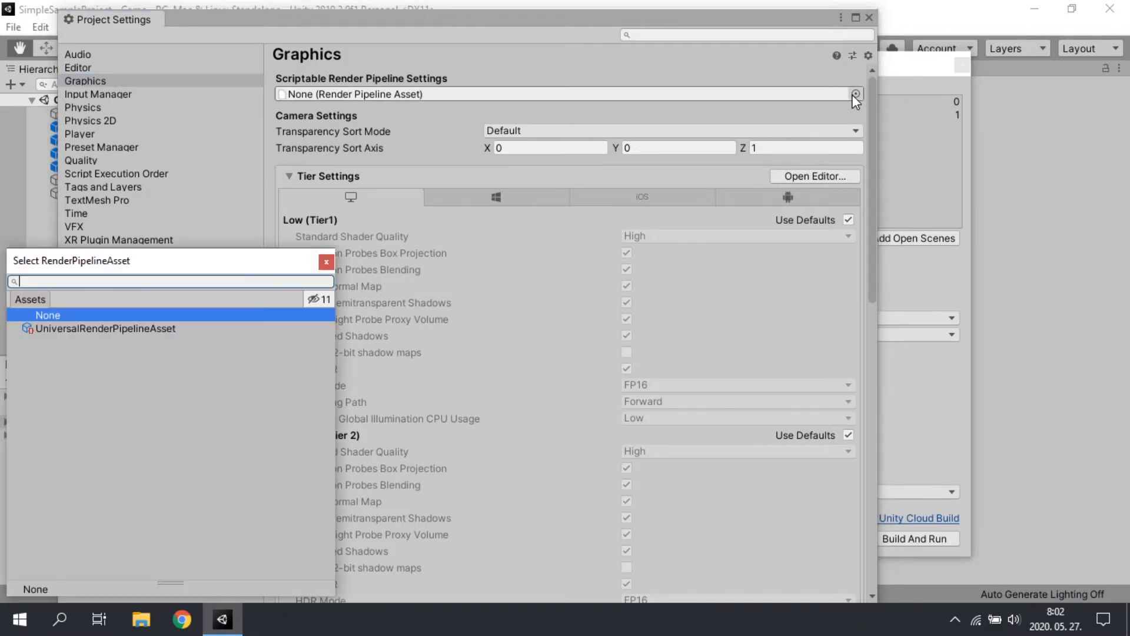
left_click(168, 327)
left_click(333, 266)
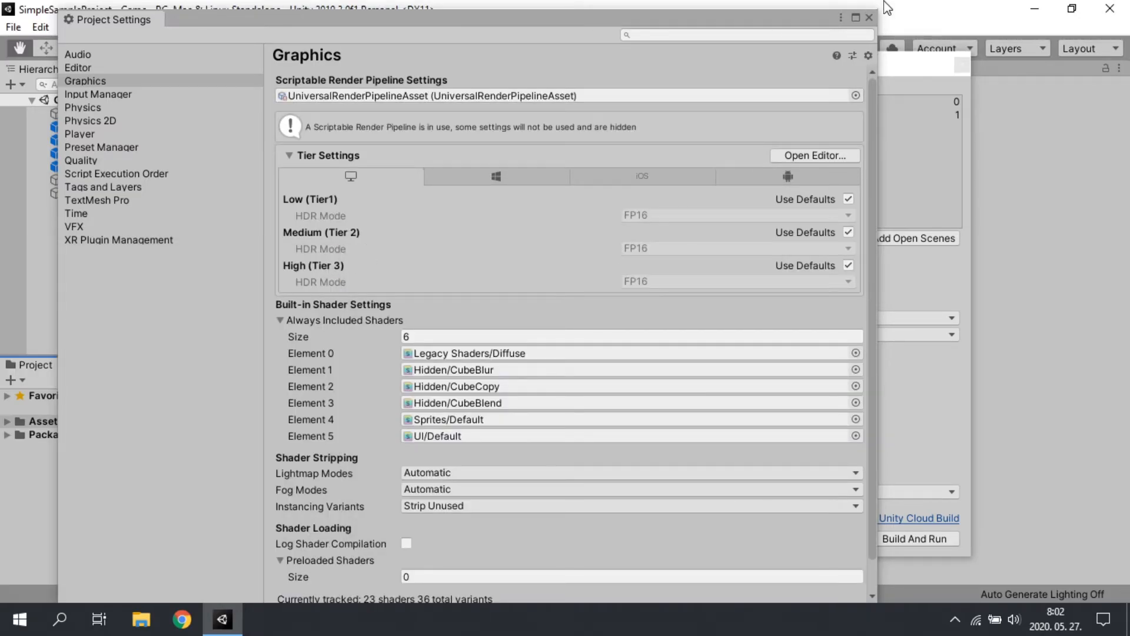
left_click(868, 17)
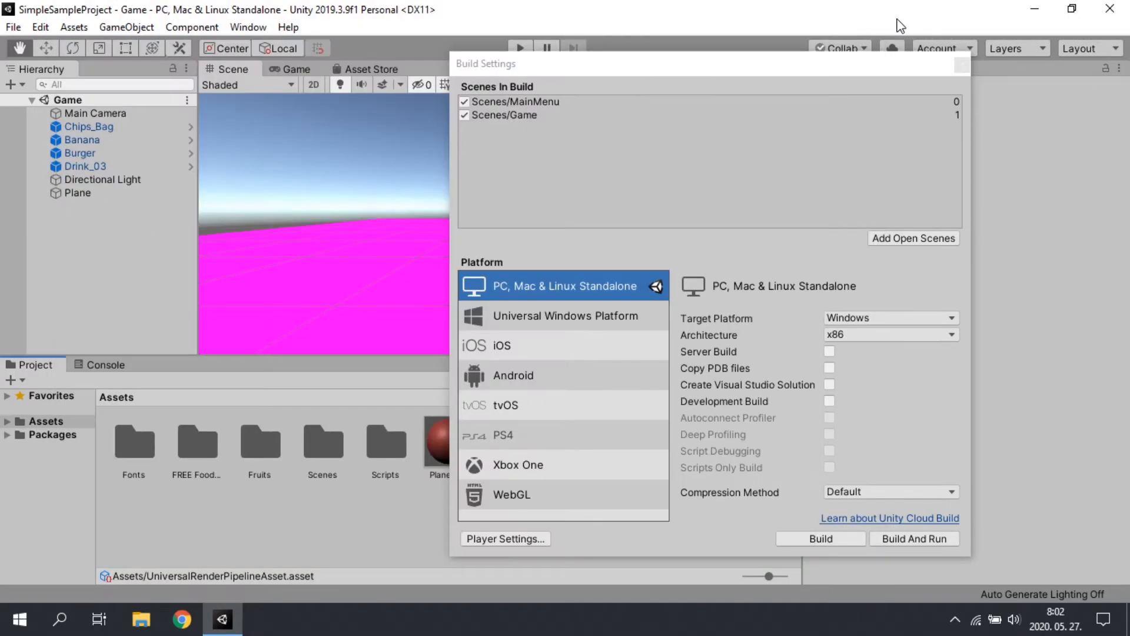
left_click(964, 63)
Upgrade all project materials to UniversalRP materials
left_click_drag(442, 259, 291, 118, "alt")
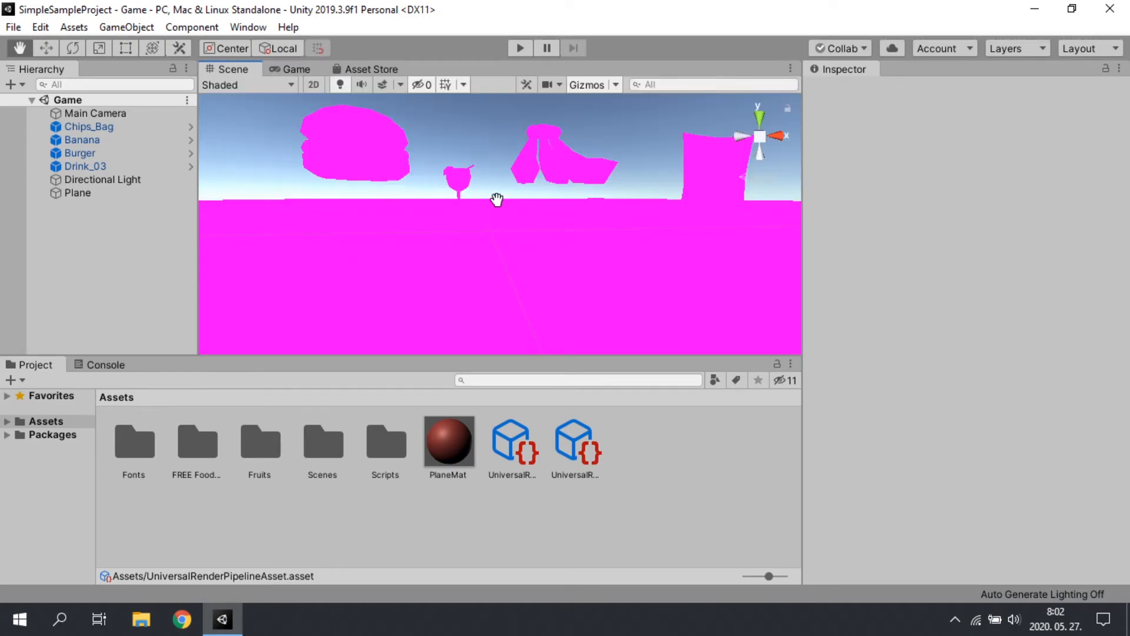
scroll(490, 242, "down", 4)
scroll(561, 240, "down", 3)
scroll(560, 240, "up", 7)
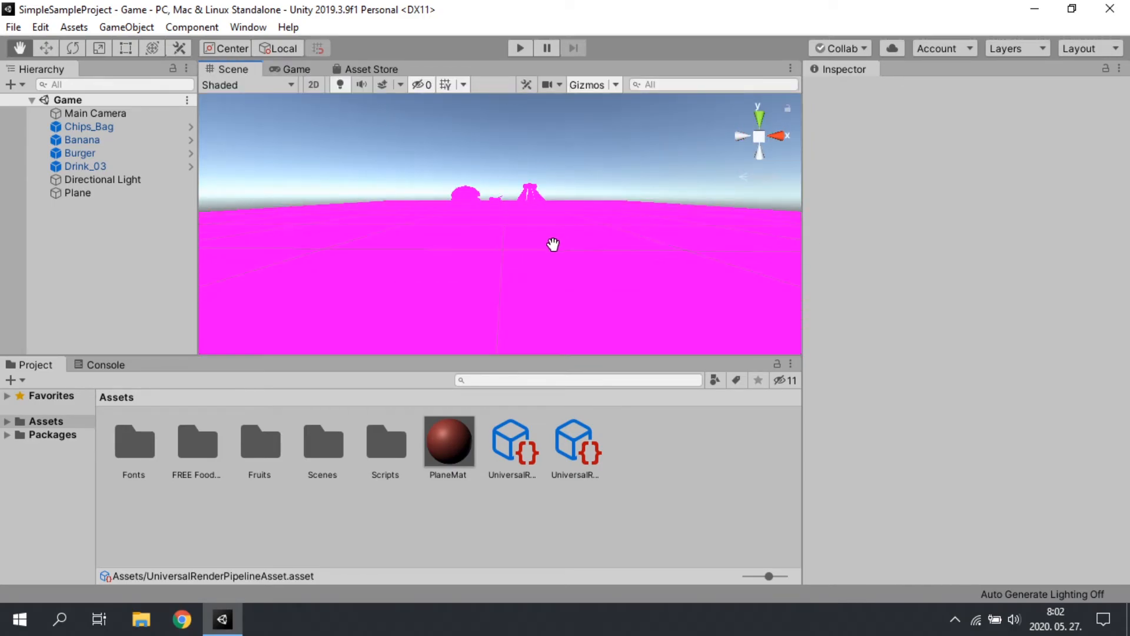
scroll(548, 244, "down", 4)
scroll(548, 245, "down", 2)
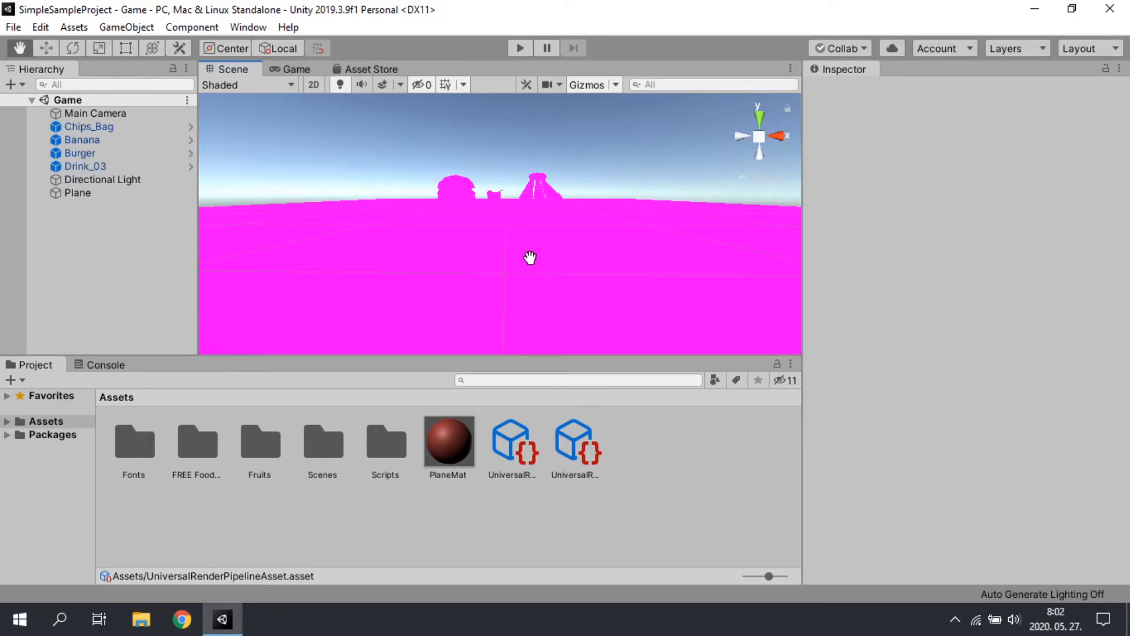
left_click(13, 27)
mouse_move(40, 27)
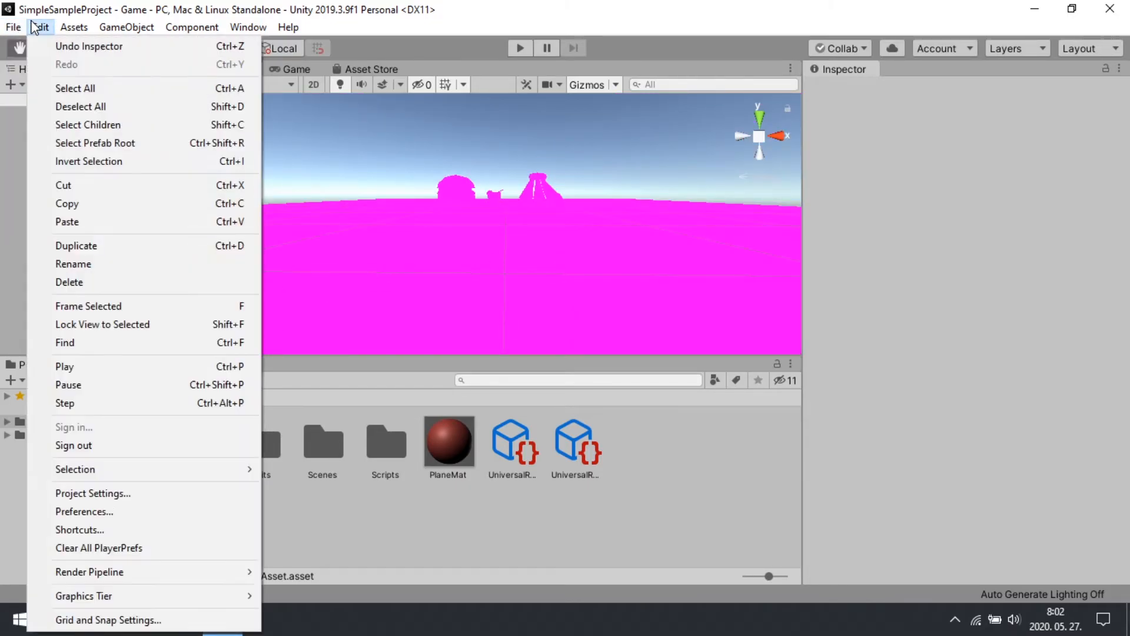
mouse_move(200, 572)
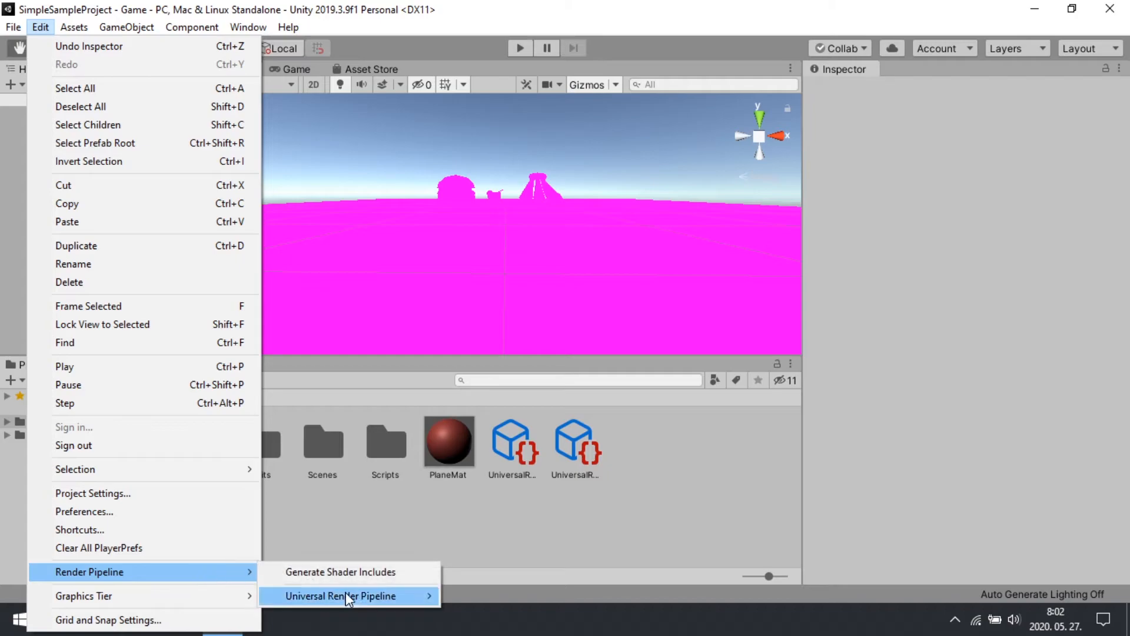
mouse_move(364, 594)
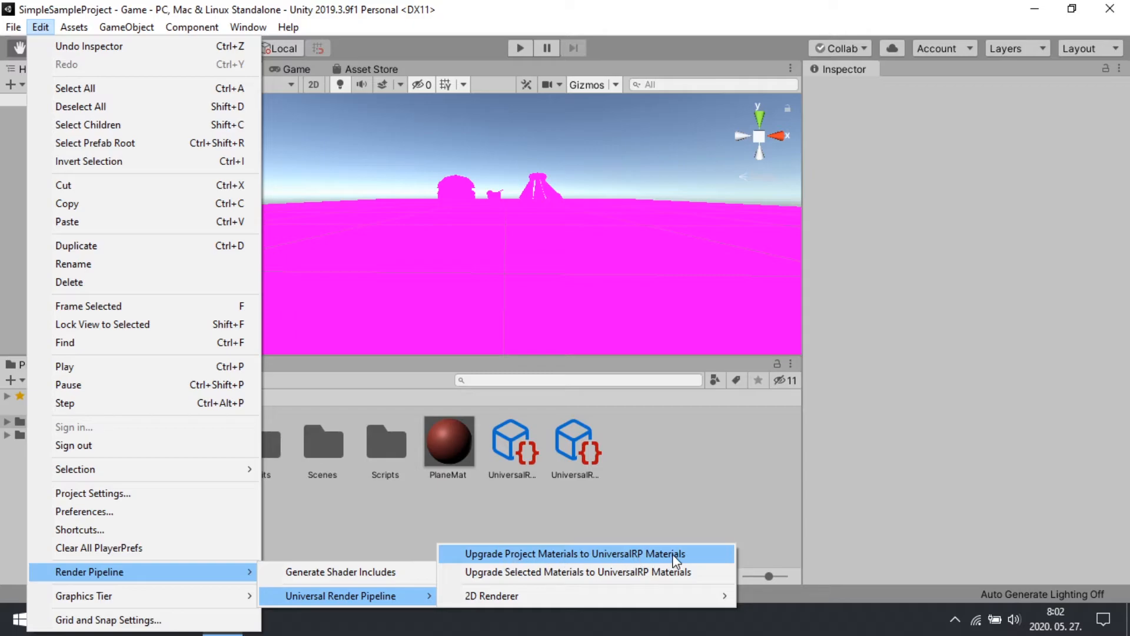
left_click(697, 554)
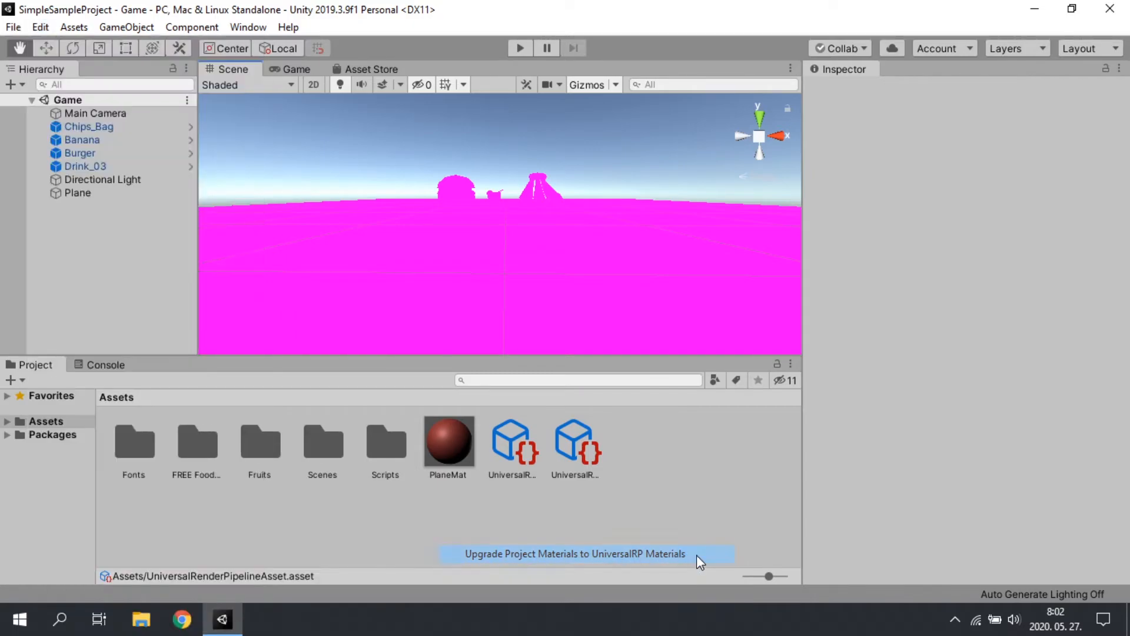
left_click(625, 344)
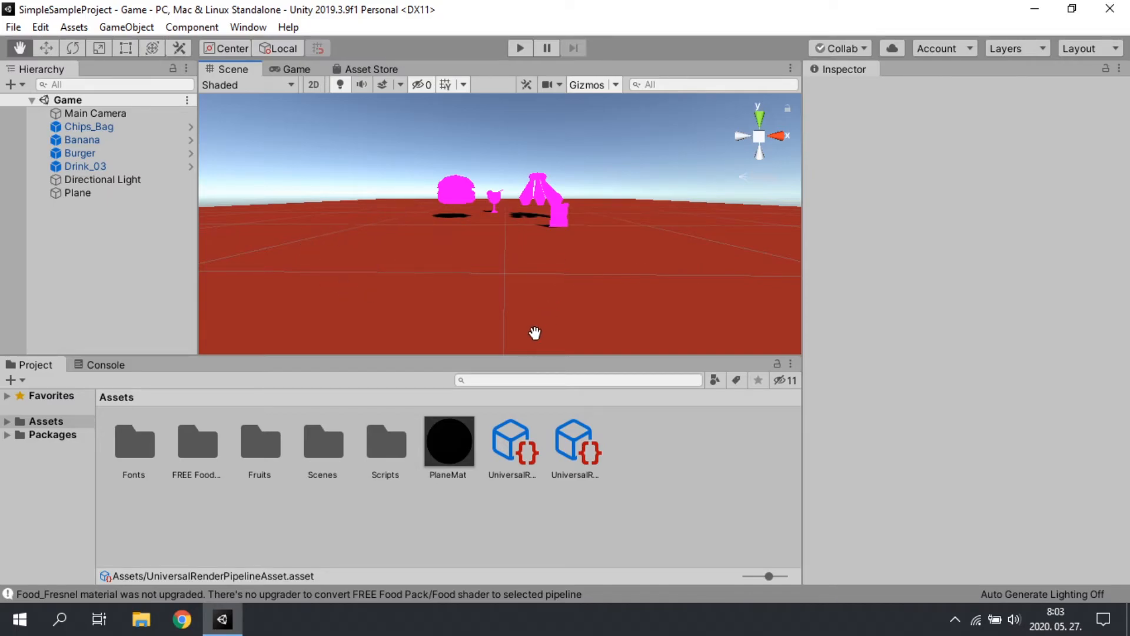
Reimport all of the project's assets and confirm the rebuild
left_click(76, 365)
left_click(24, 381)
left_click(27, 366)
right_click(471, 532)
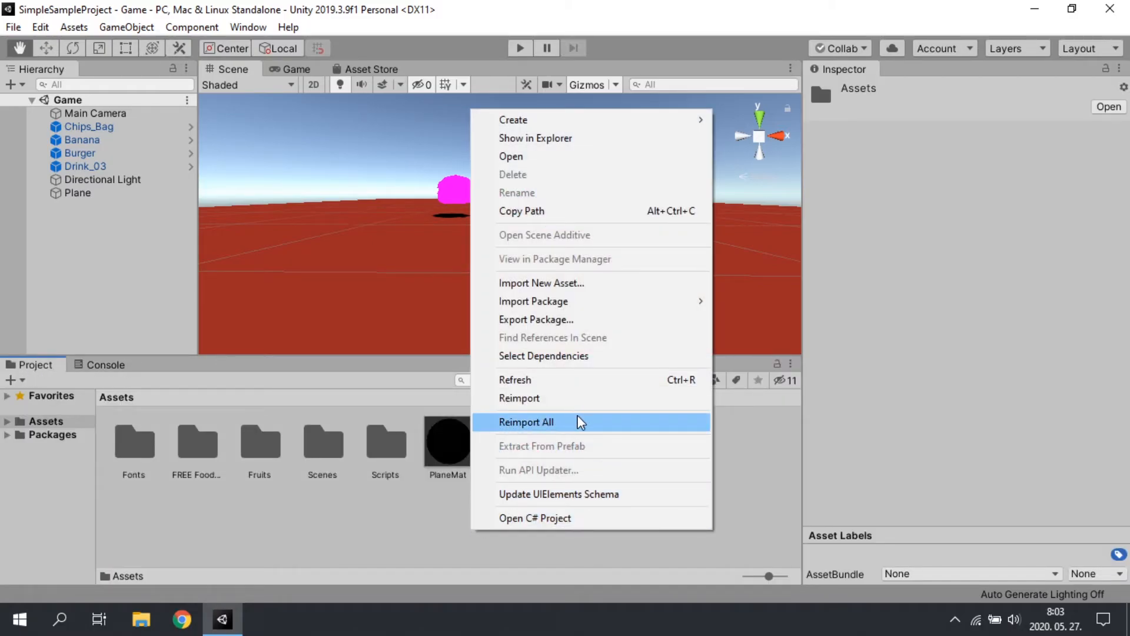
left_click(569, 423)
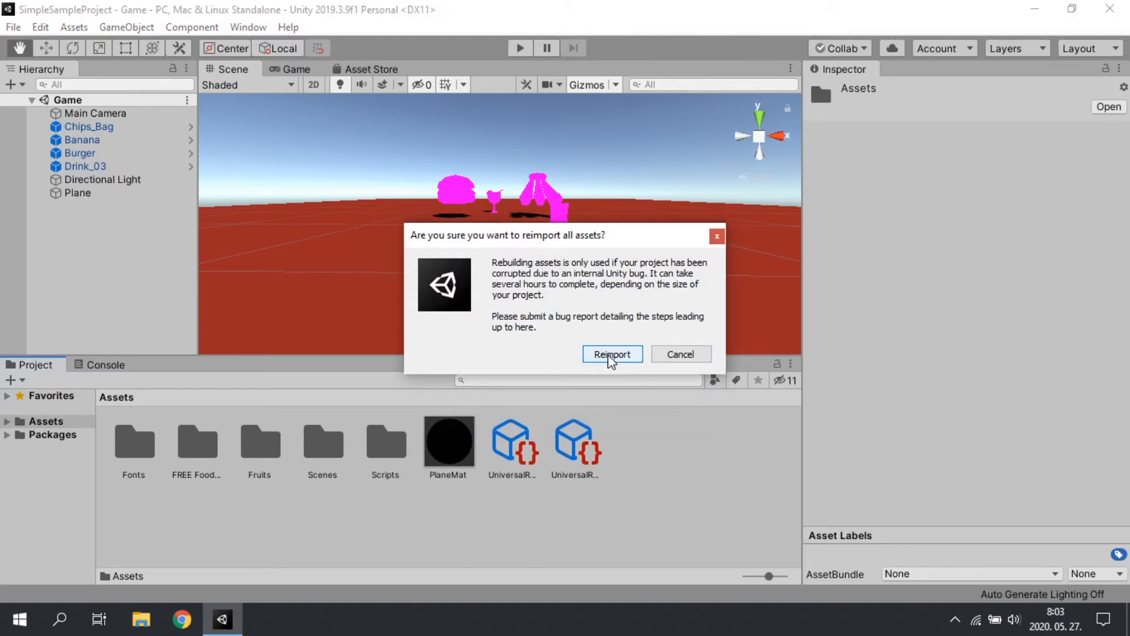
left_click(610, 355)
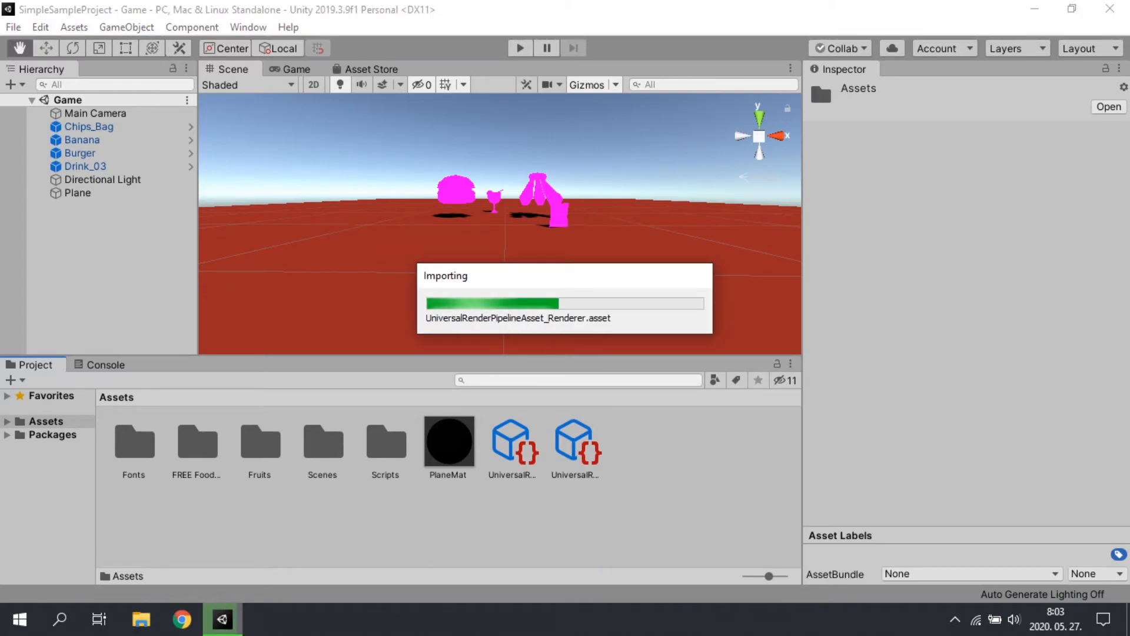
key("alt+F4")
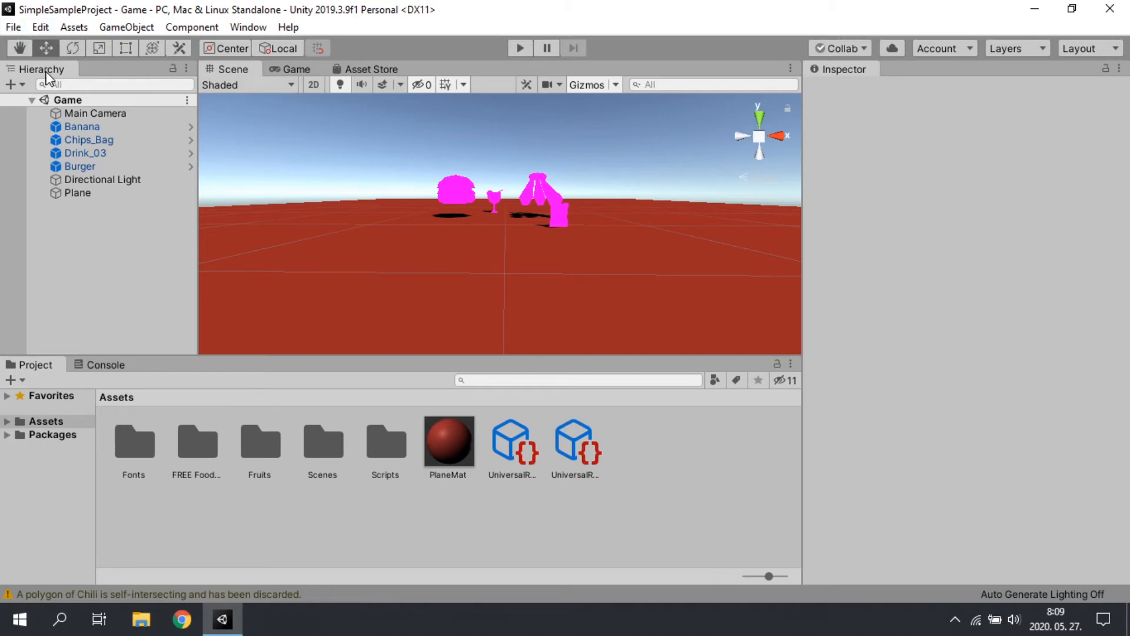
Open the Prefabs folder of FREE Food Pack and inspect the Bread prefab
left_click(7, 422)
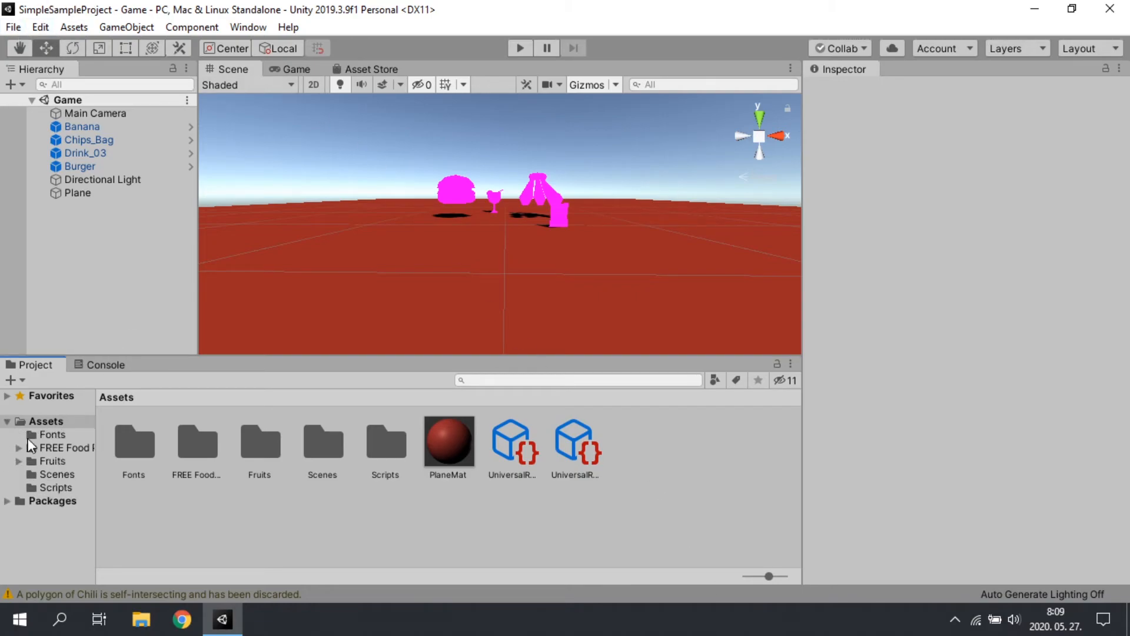
left_click(41, 449)
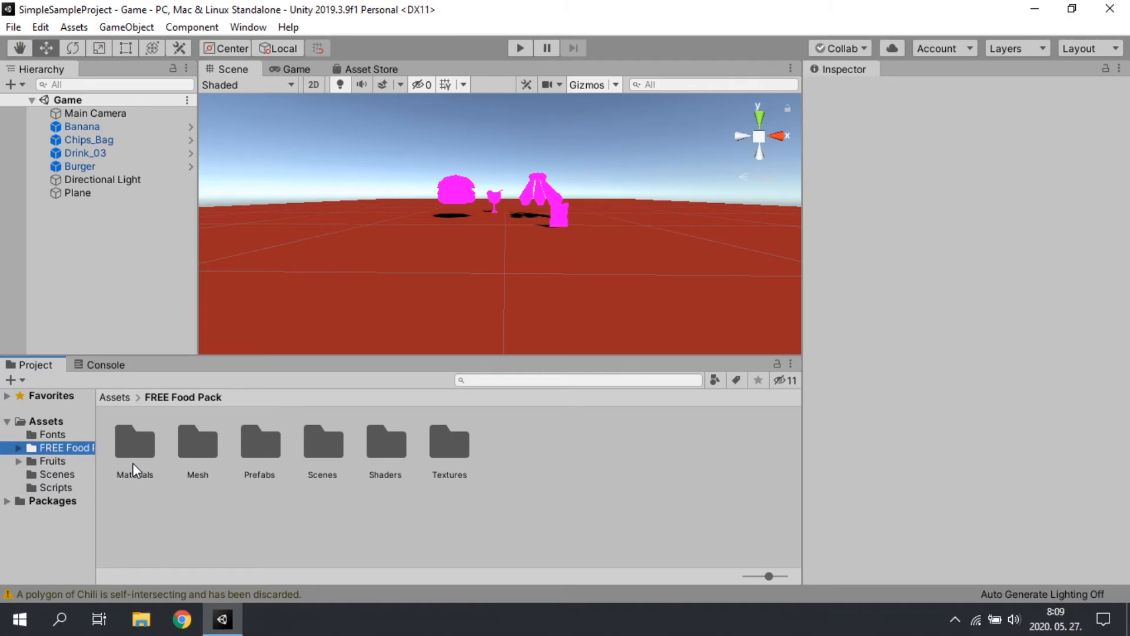
double_click(260, 448)
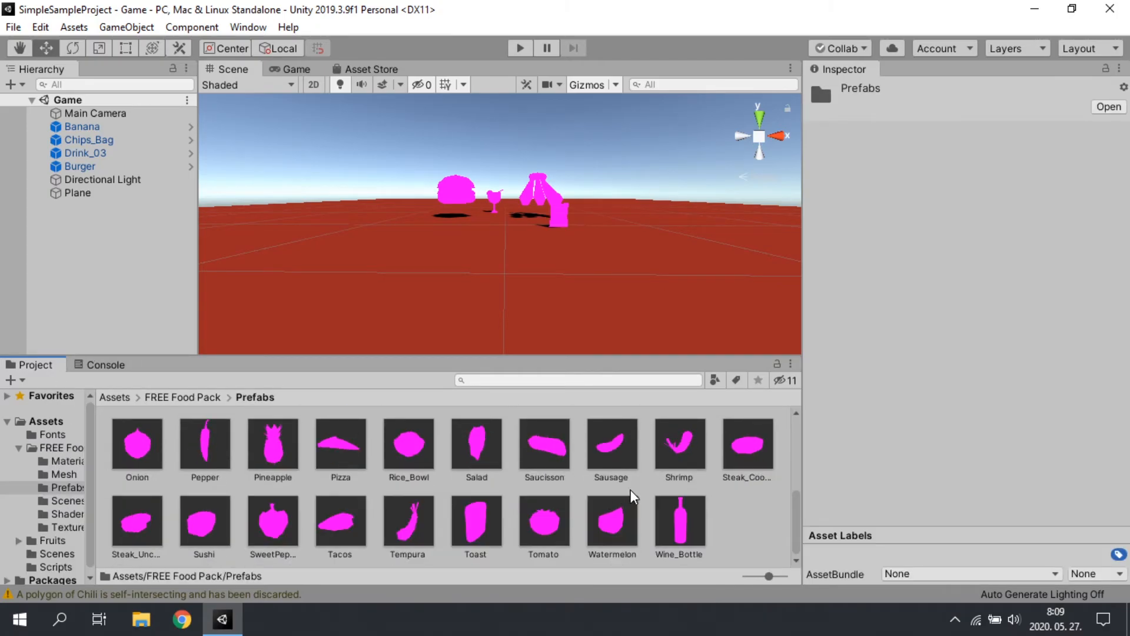
scroll(640, 481, "up", 5)
left_click(272, 443)
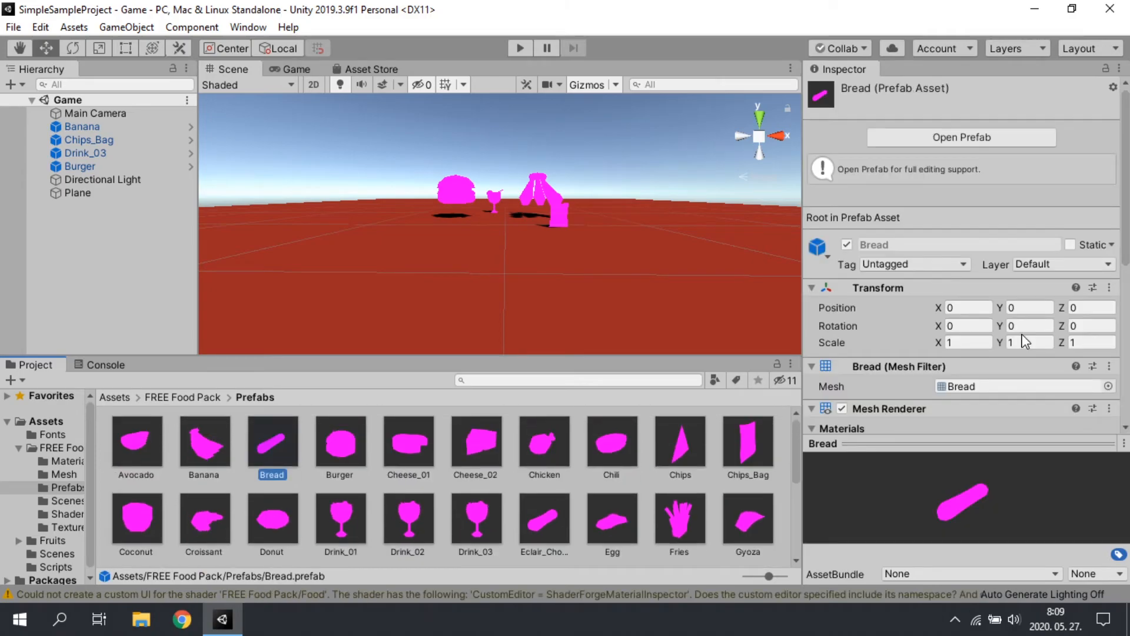
Set the shader of the Food_Fresnel material in FREE Food Pack's Materials folder to Universal Render Pipeline/Simple Lit
left_click(66, 461)
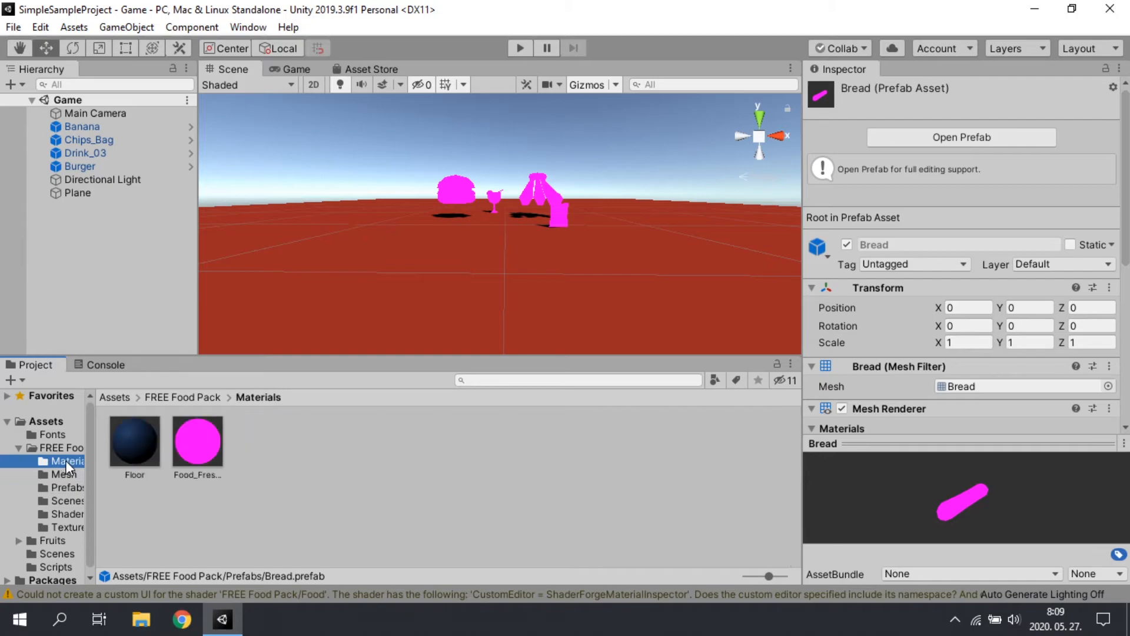
left_click(220, 454)
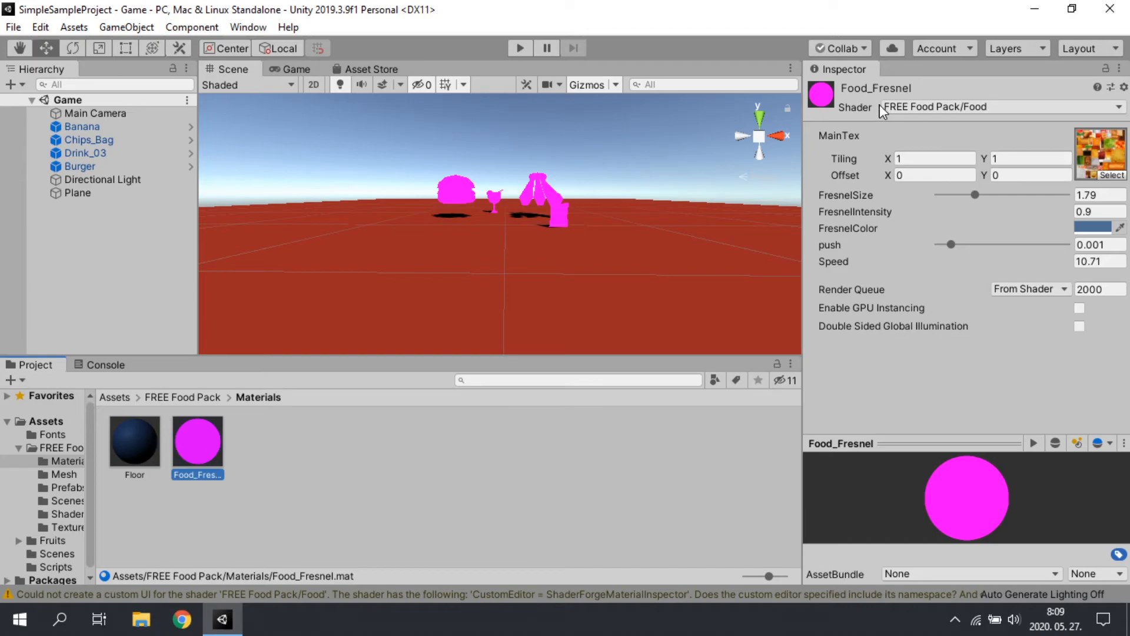
left_click(1002, 107)
scroll(981, 230, "down", 1)
scroll(981, 229, "up", 1)
left_click(909, 203)
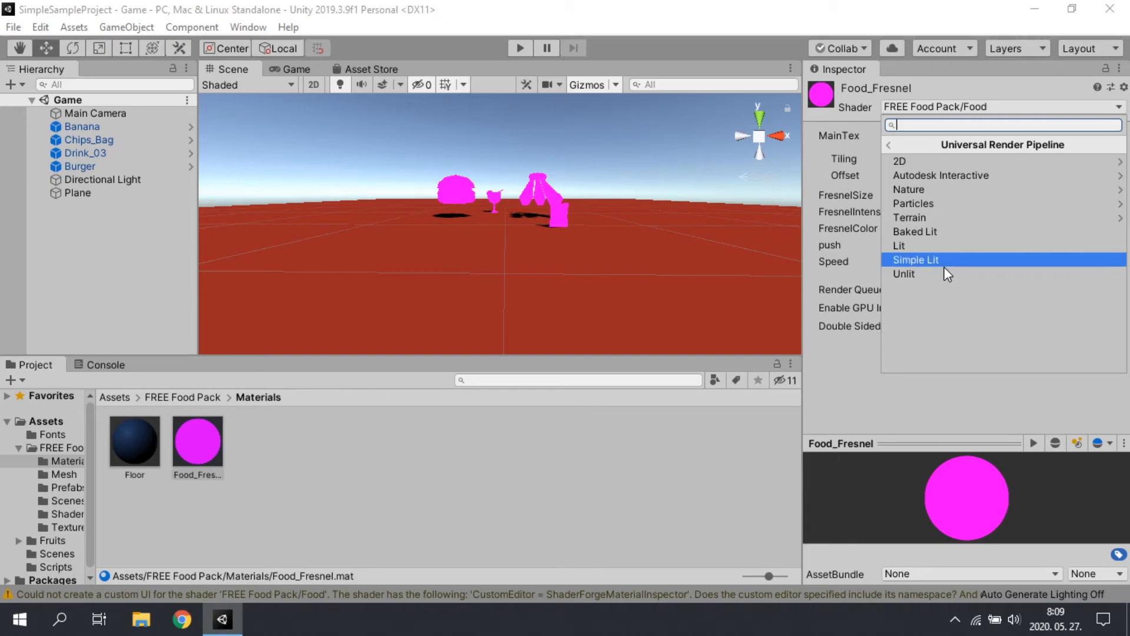
left_click(918, 260)
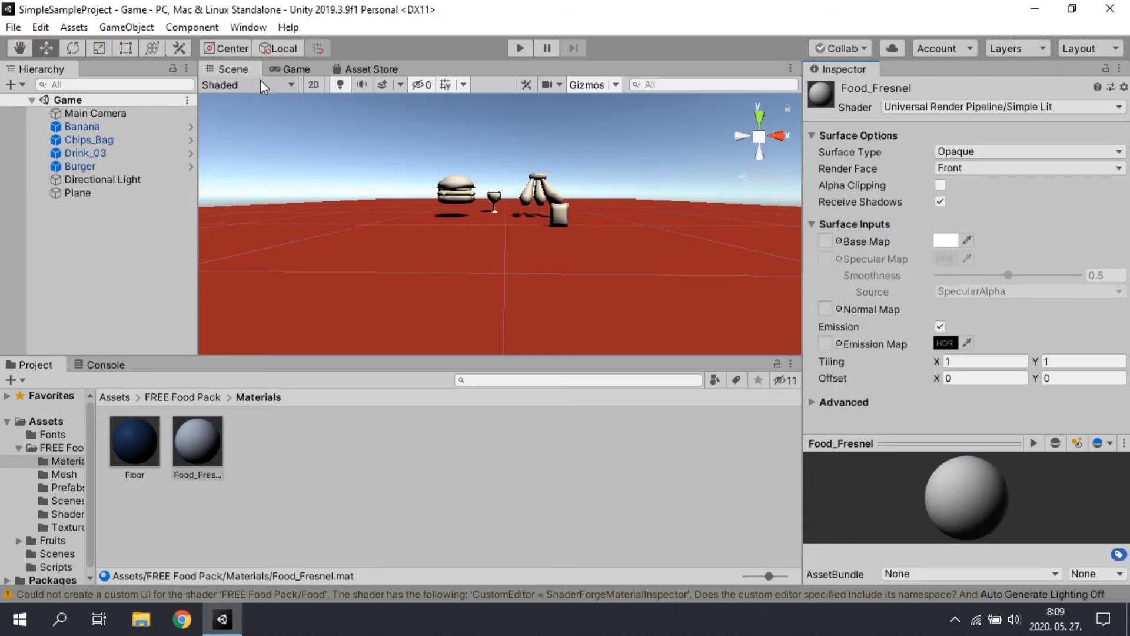
Assign the food texture from FREE Food Pack's Textures folder as the Base Map of the Food_Fresnel material
scroll(503, 221, "up", 3)
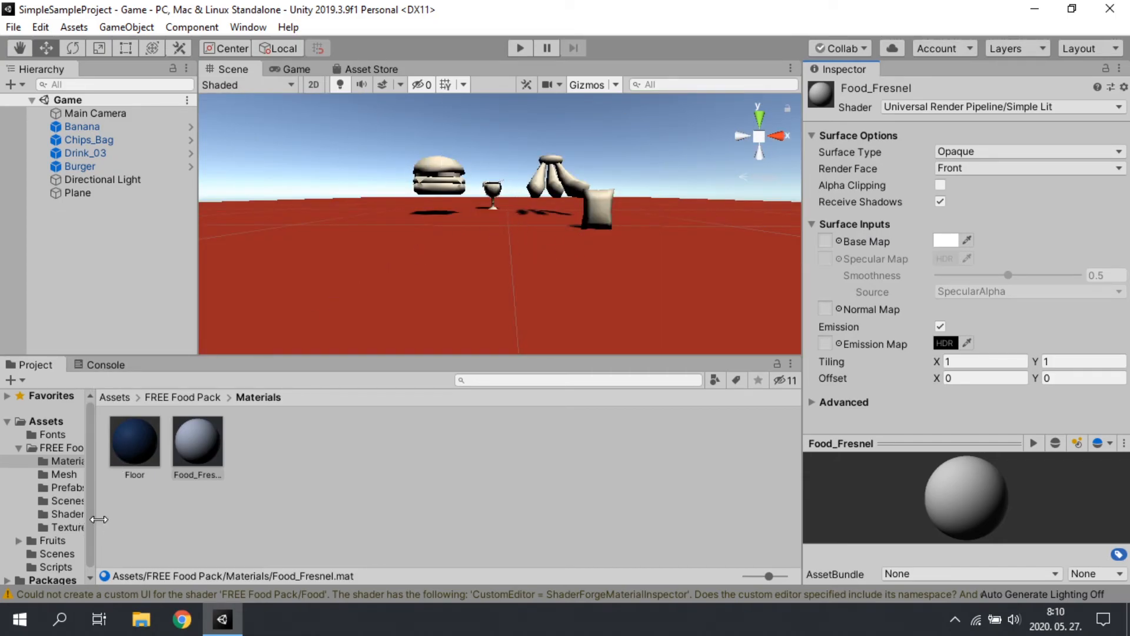
left_click_drag(97, 521, 149, 524)
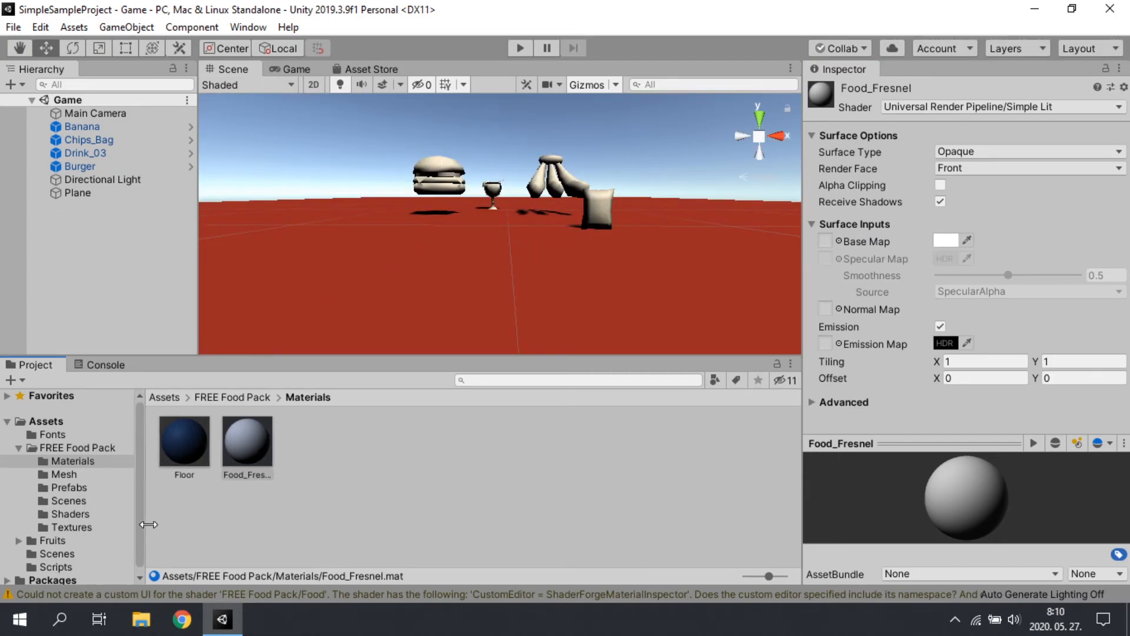
left_click(87, 528)
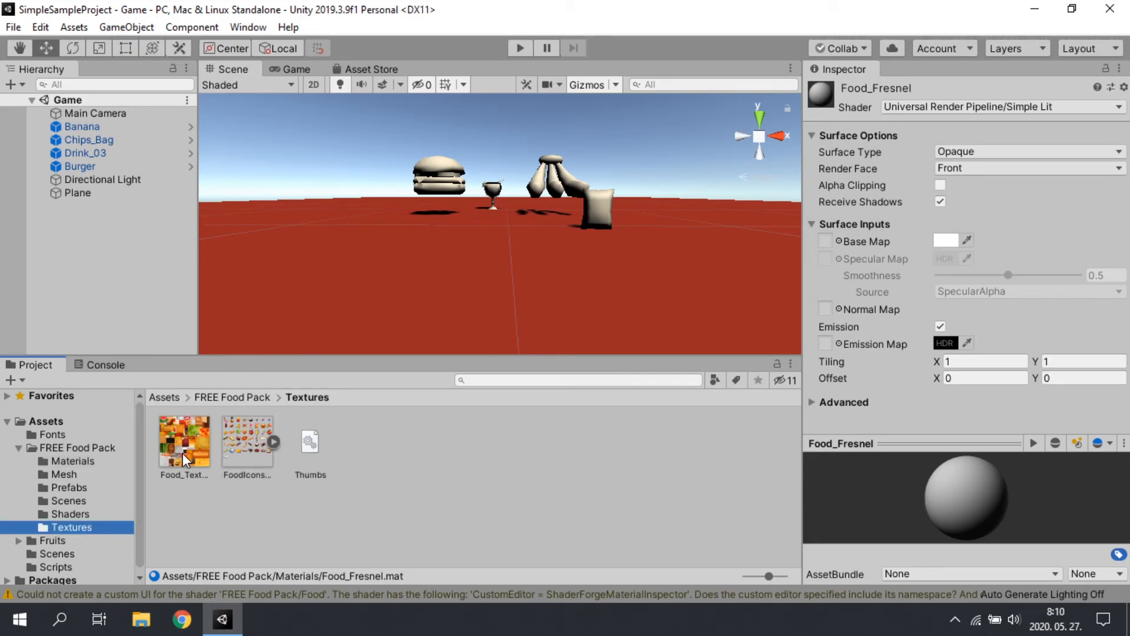
left_click_drag(185, 441, 828, 238)
Examine the textured food models up close in the Scene view and through the camera in the Game view
scroll(527, 192, "down", 3)
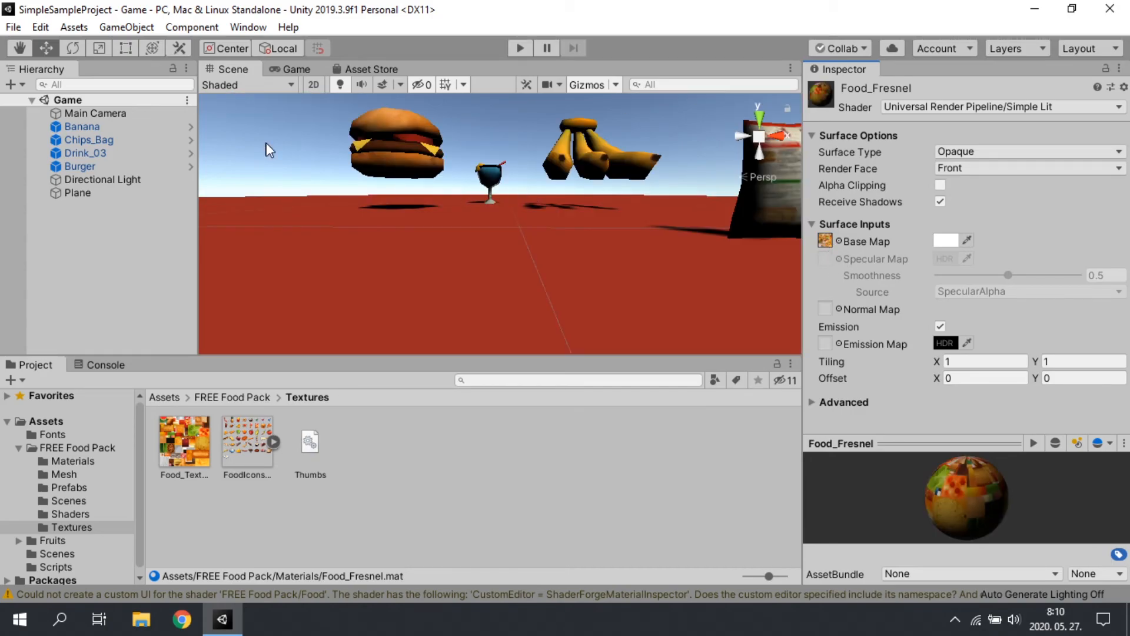
left_click(20, 47)
left_click_drag(591, 186, 567, 198)
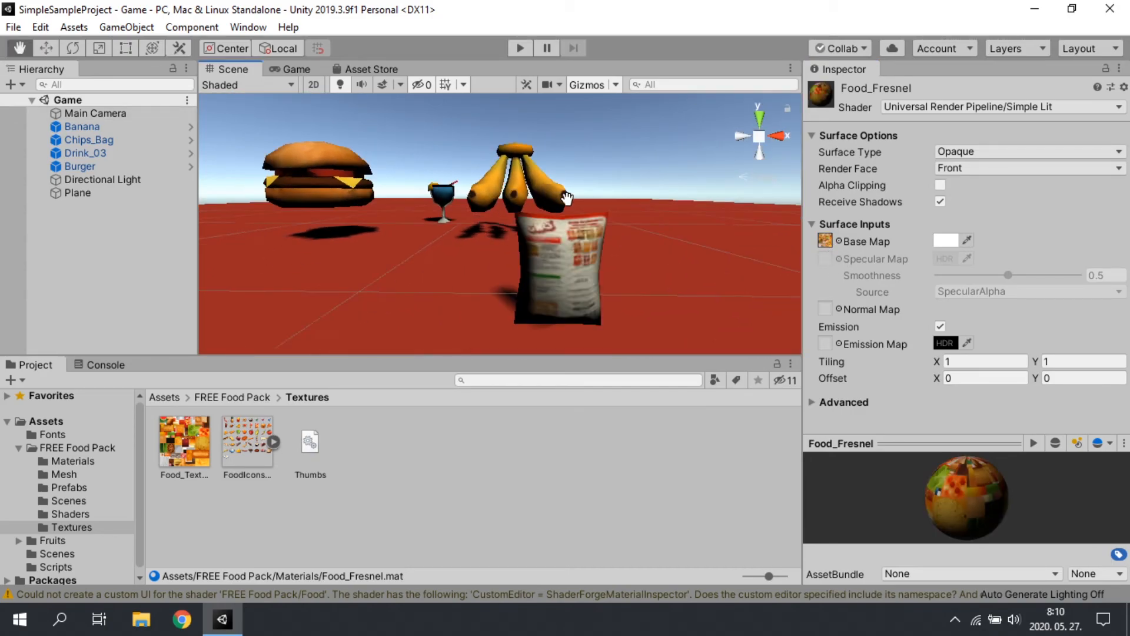
scroll(555, 206, "down", 5)
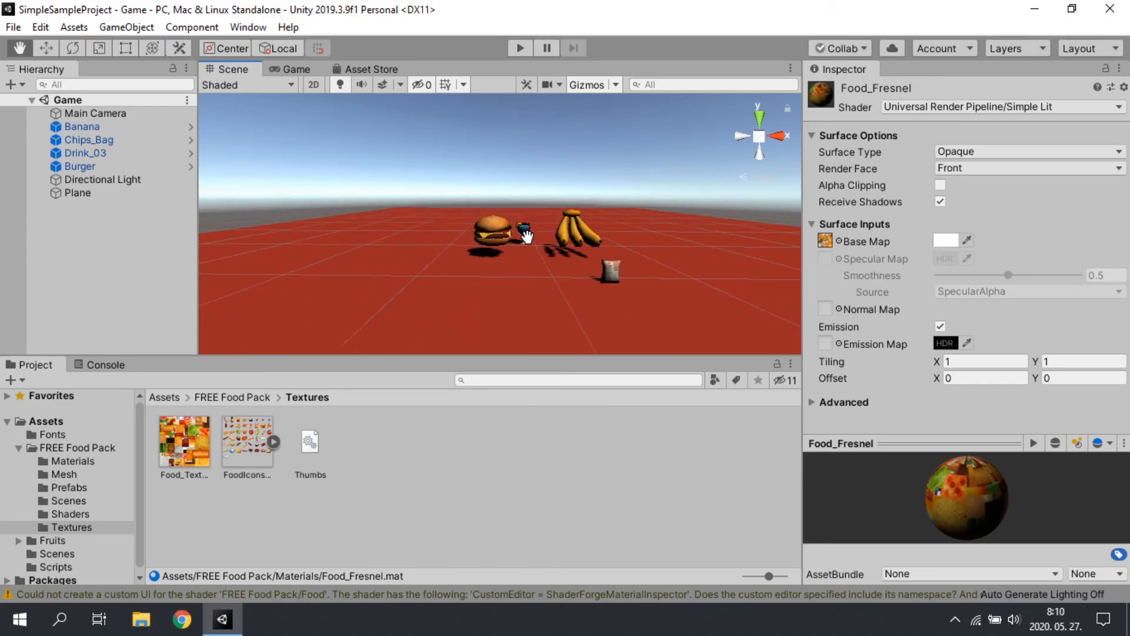
scroll(524, 231, "up", 4)
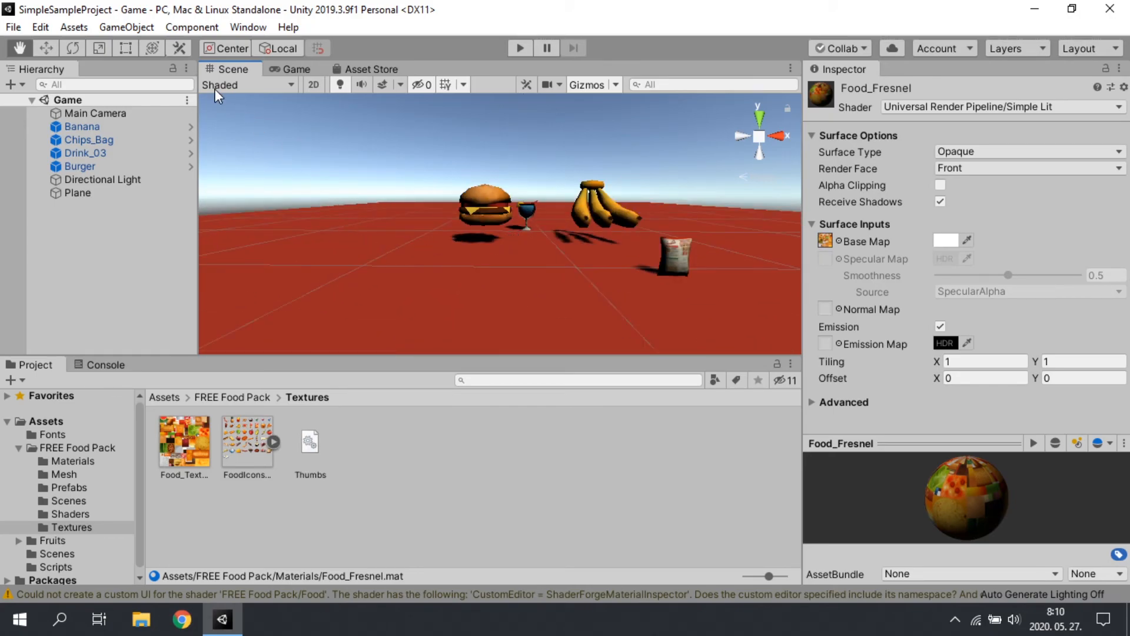
left_click(289, 69)
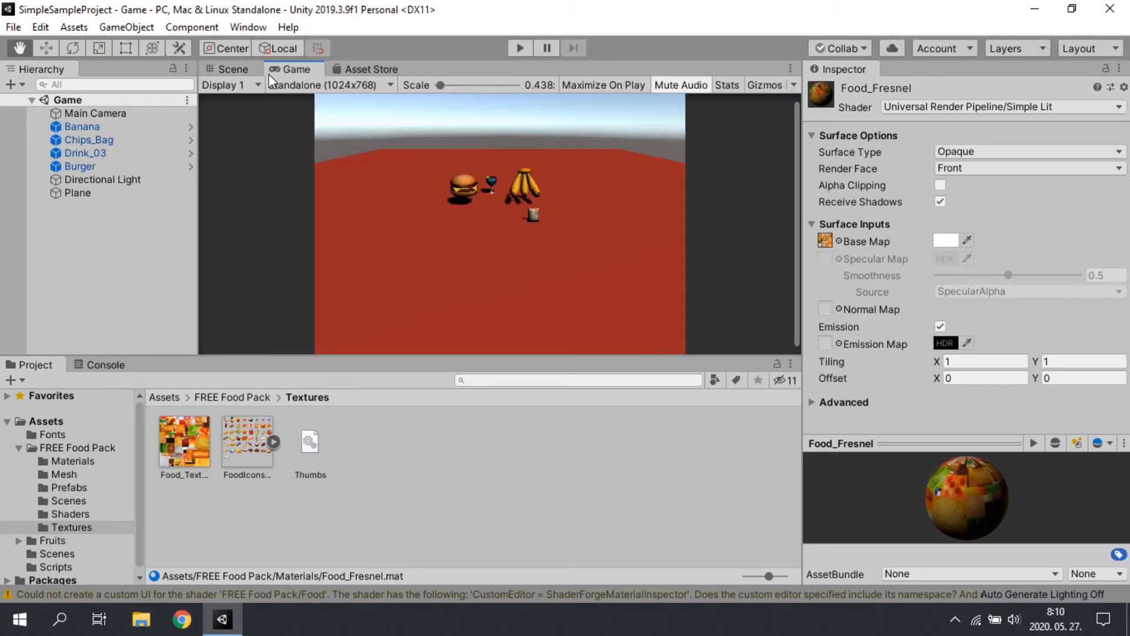
left_click(232, 69)
Try changing the alpha of the Food_Fresnel material's Base Map colour and close the colour picker
left_click(947, 241)
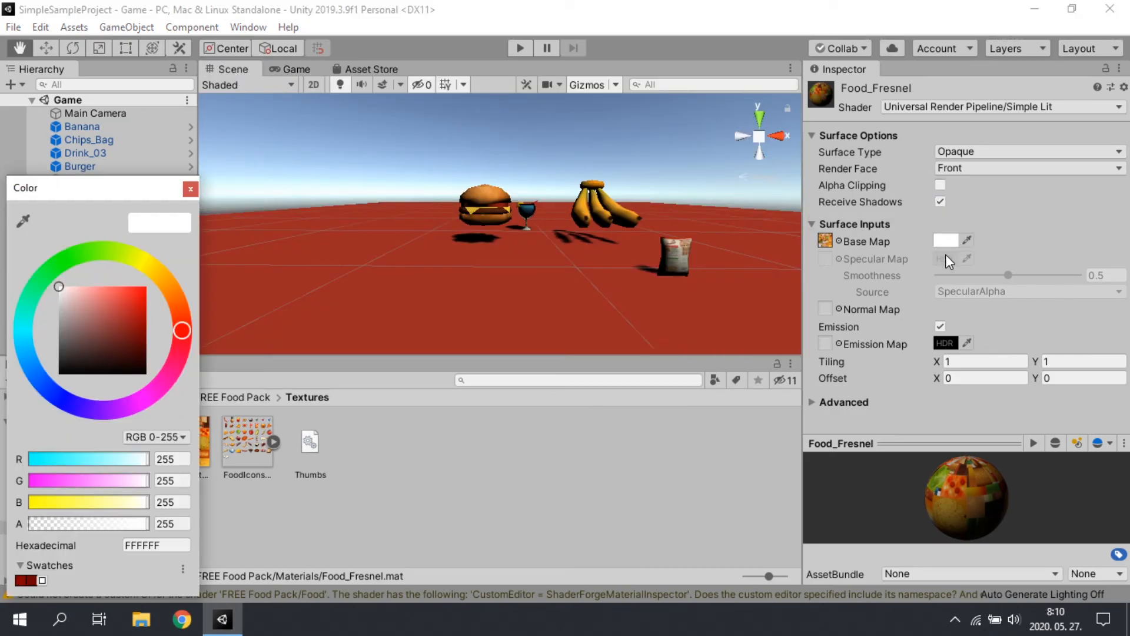
mouse_move(104, 524)
left_mouse_down()
mouse_move(86, 524)
mouse_move(122, 524)
left_mouse_up()
left_click_drag(200, 538, 235, 540)
left_click(190, 188)
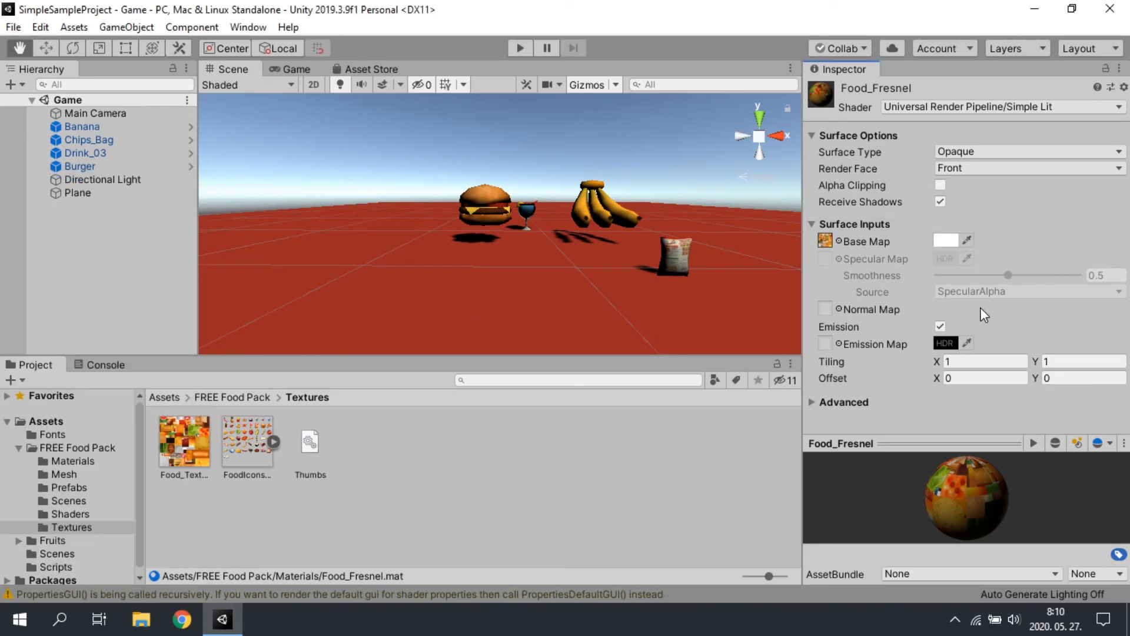
Try the Transparent surface type on the Food_Fresnel material and restore Opaque
left_click(982, 153)
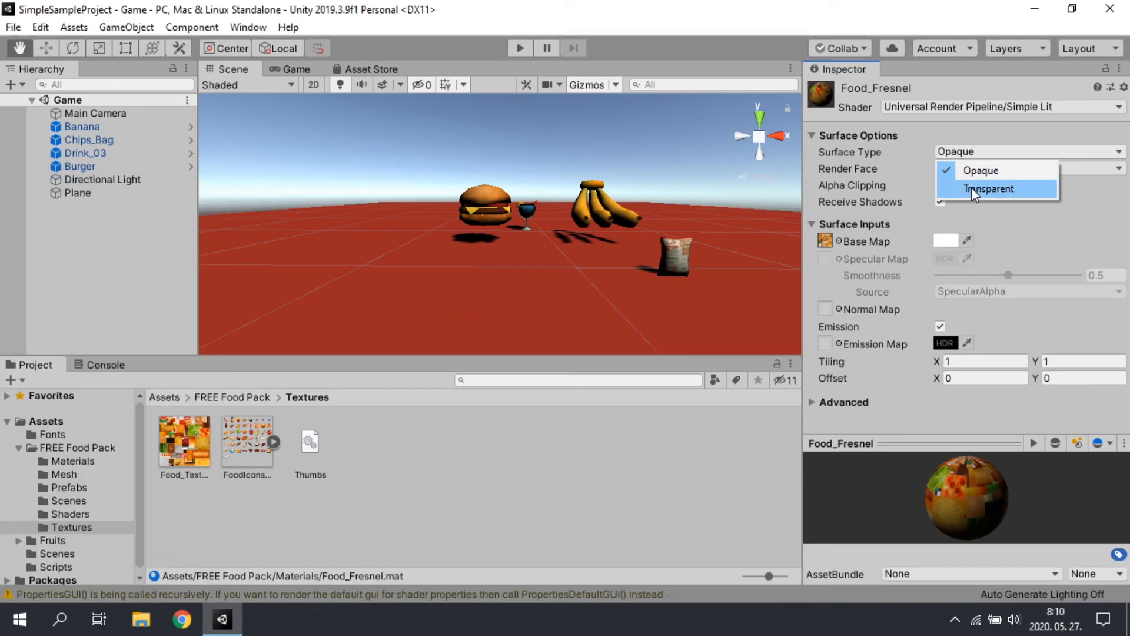
left_click(972, 188)
left_click(982, 152)
left_click(979, 169)
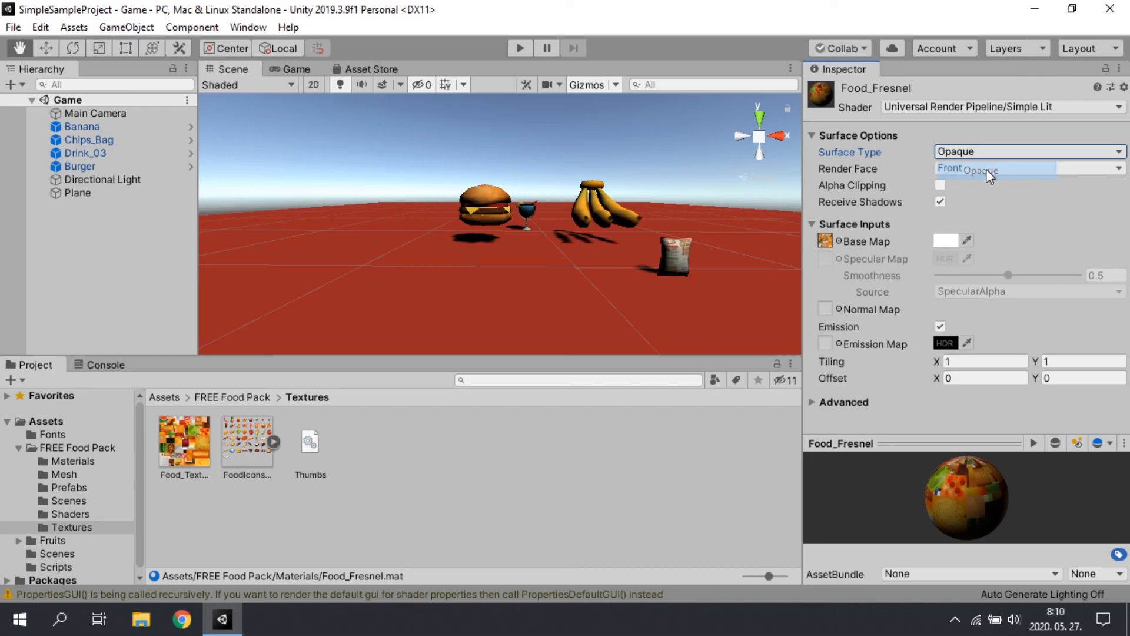
Try the Back and Both render face options on the Food_Fresnel material and restore Front
left_click(988, 170)
left_click(972, 205)
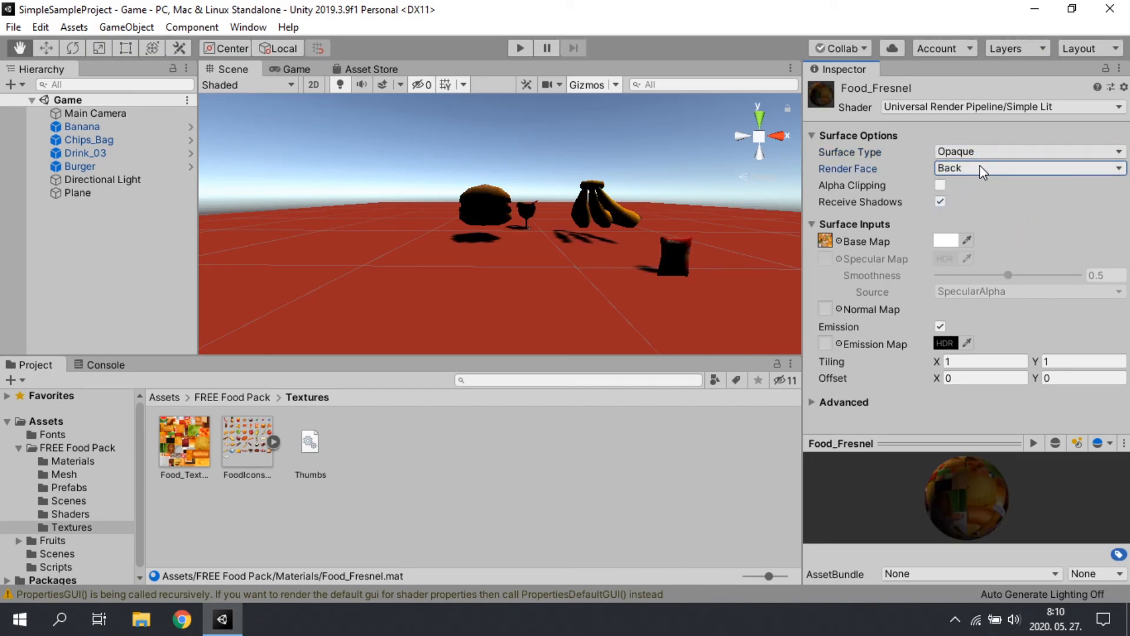
left_click(979, 167)
left_click(974, 223)
left_click(980, 167)
left_click(977, 187)
left_click(963, 170)
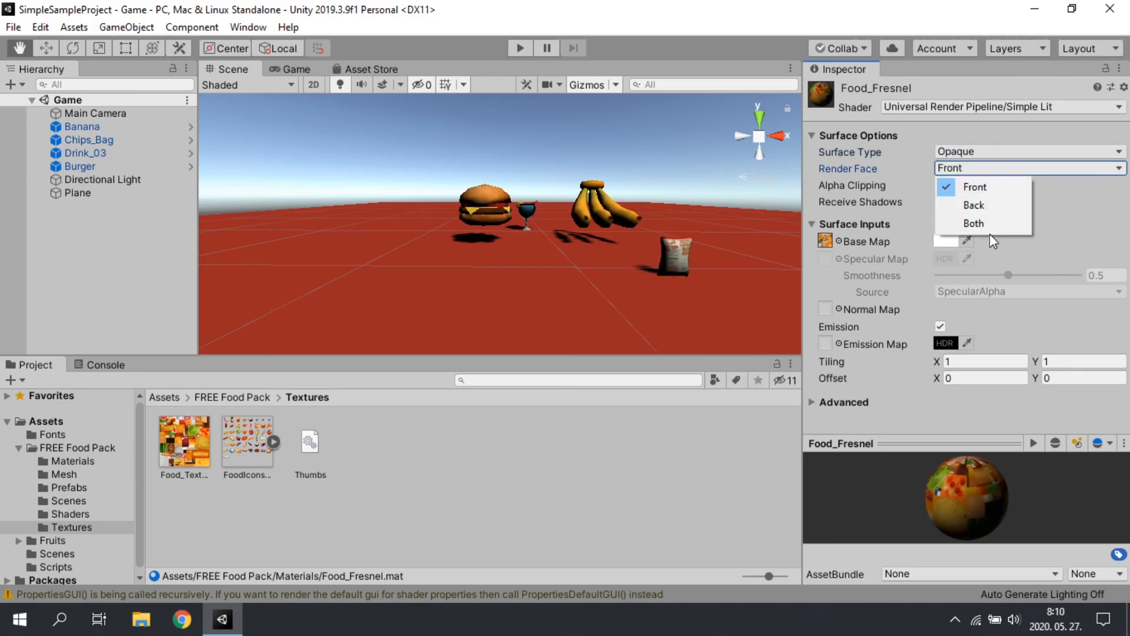
left_click(974, 223)
left_click(978, 168)
left_click(971, 187)
Try the Universal Render Pipeline/Baked Lit shader on the Food_Fresnel material
left_click(995, 106)
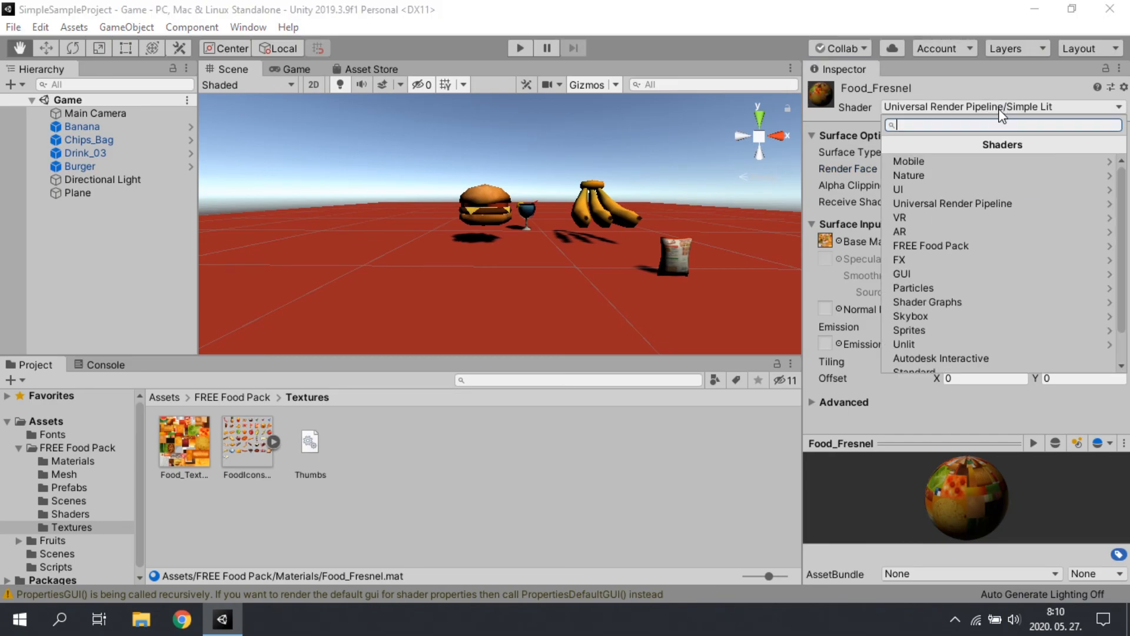
left_click(963, 202)
left_click(924, 235)
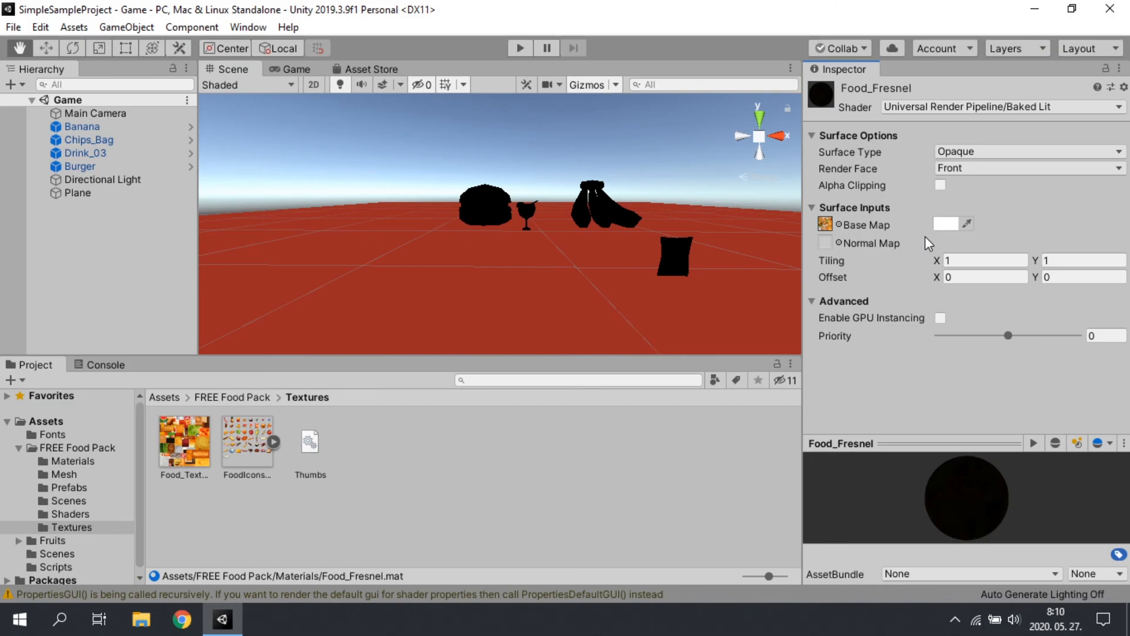
scroll(710, 225, "up", 3)
scroll(700, 235, "down", 3)
Switch the Food_Fresnel material to the Universal Render Pipeline/Unlit shader and inspect the food models from different angles
left_click(966, 108)
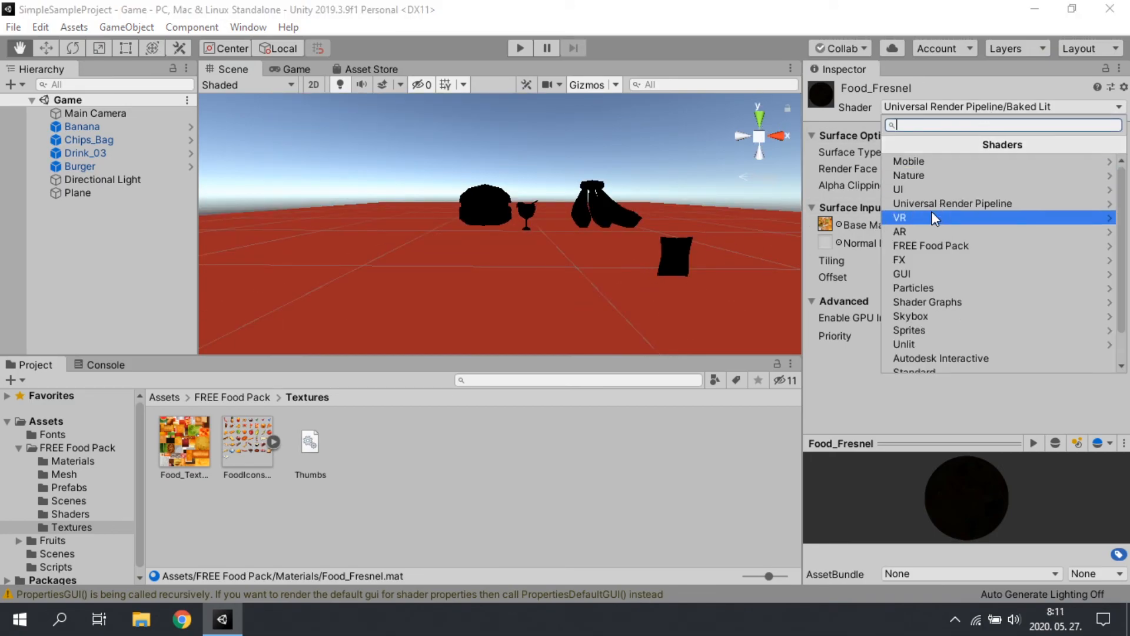
left_click(945, 202)
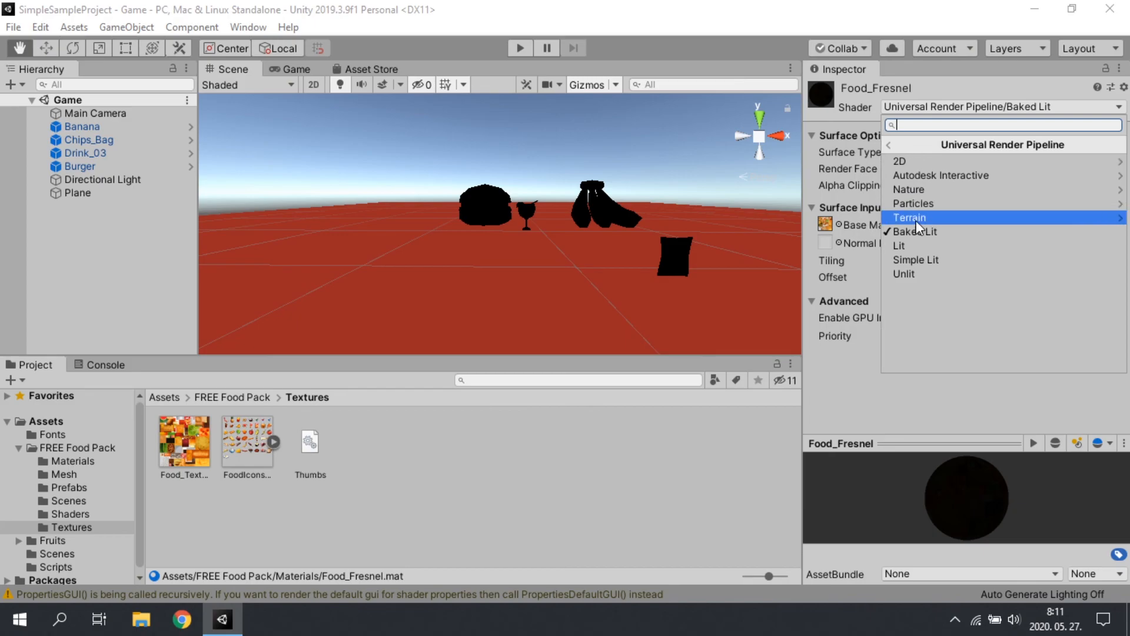
left_click(911, 274)
left_click_drag(571, 252, 645, 279)
right_click_drag(645, 280, 783, 265)
left_click_drag(606, 315, 721, 335)
left_click_drag(633, 329, 597, 284)
right_click_drag(597, 284, 639, 284)
left_click_drag(602, 298, 663, 328)
right_click_drag(593, 338, 672, 328)
scroll(700, 312, "up", 4)
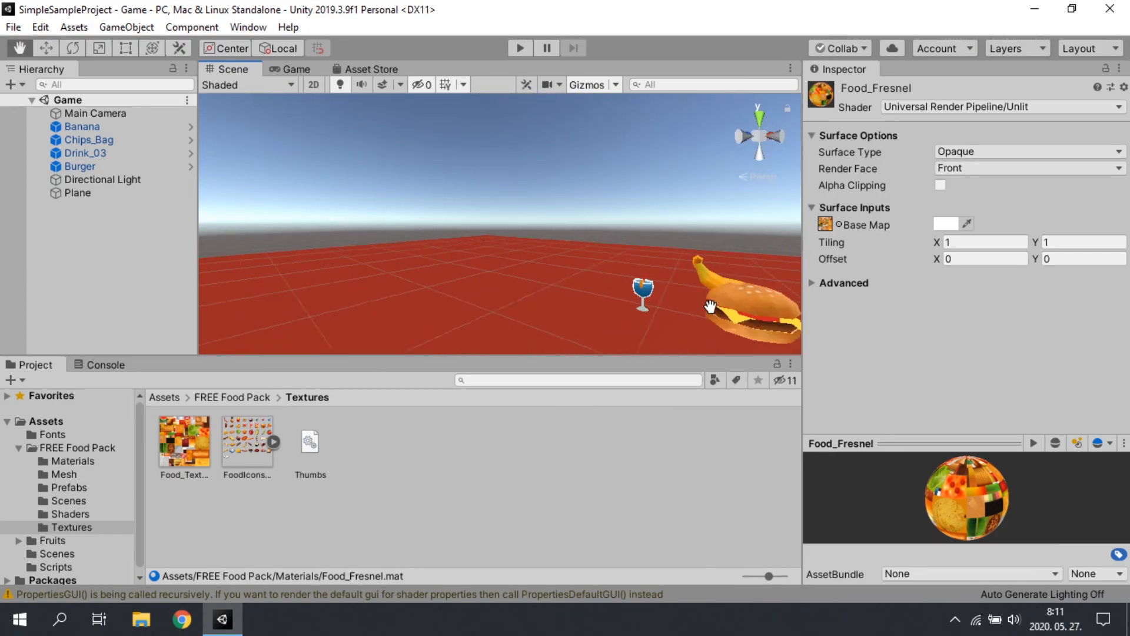
left_click_drag(709, 308, 594, 273)
Set the Food_Fresnel material's shader to Universal Render Pipeline/Lit and check the food models in the scene
left_click(988, 110)
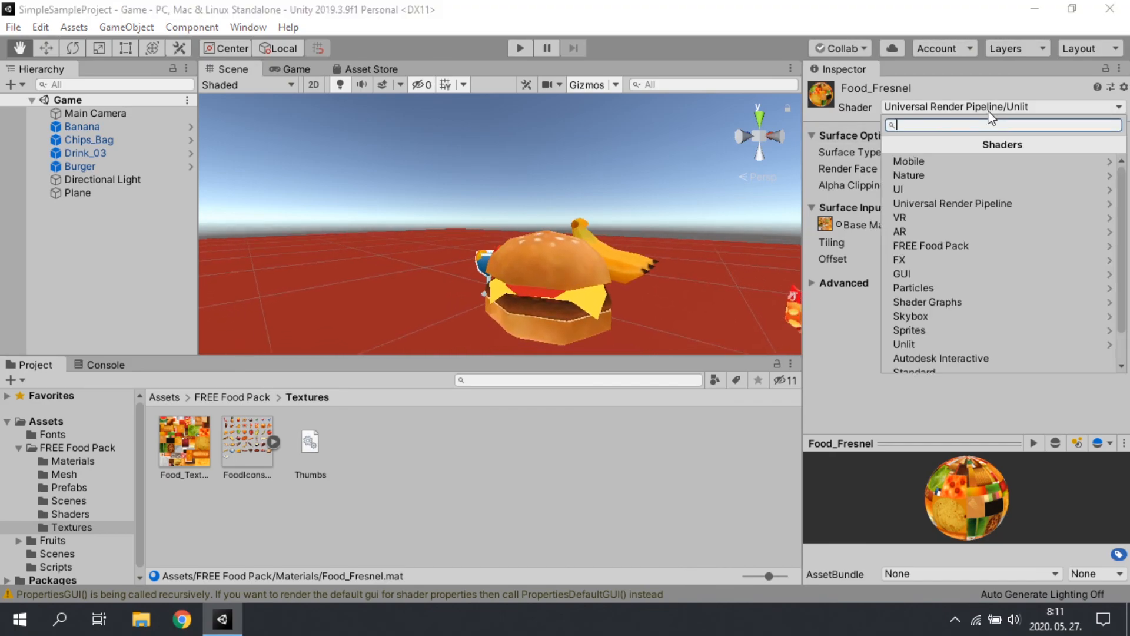
left_click(965, 204)
left_click(931, 245)
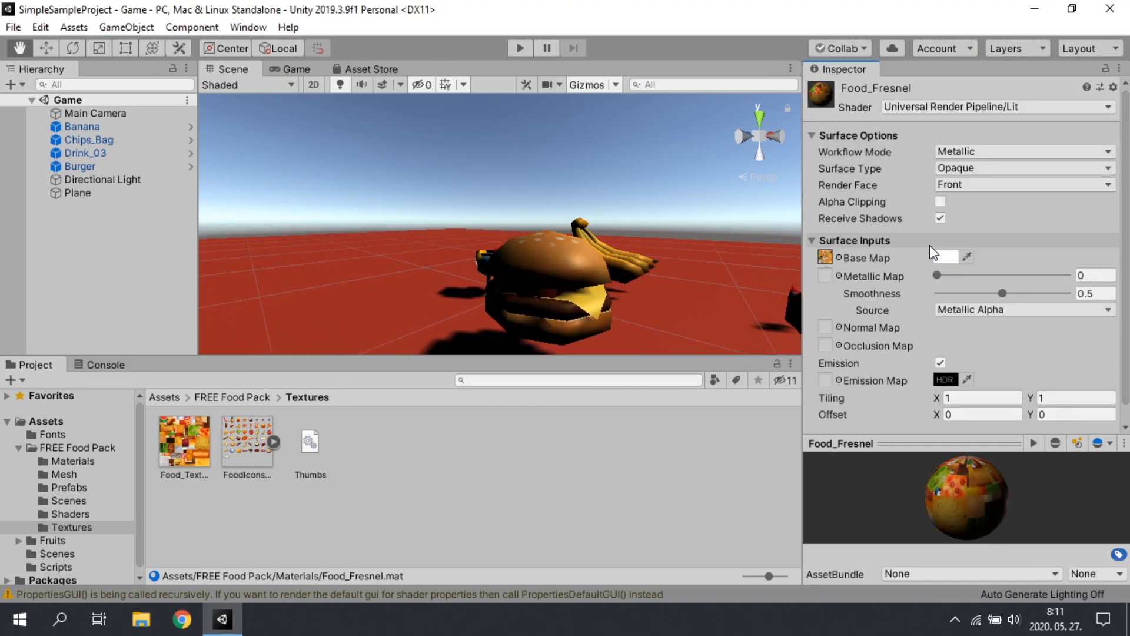
left_click_drag(706, 306, 503, 297)
right_click_drag(790, 202, 731, 207)
scroll(560, 295, "down", 6)
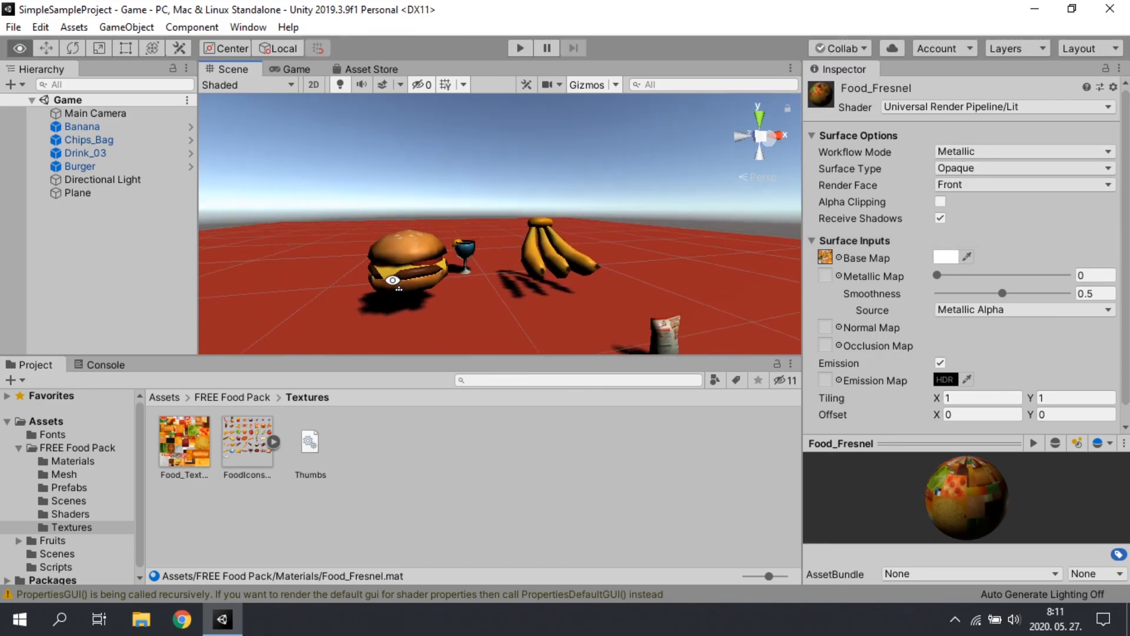
left_click_drag(564, 283, 562, 284)
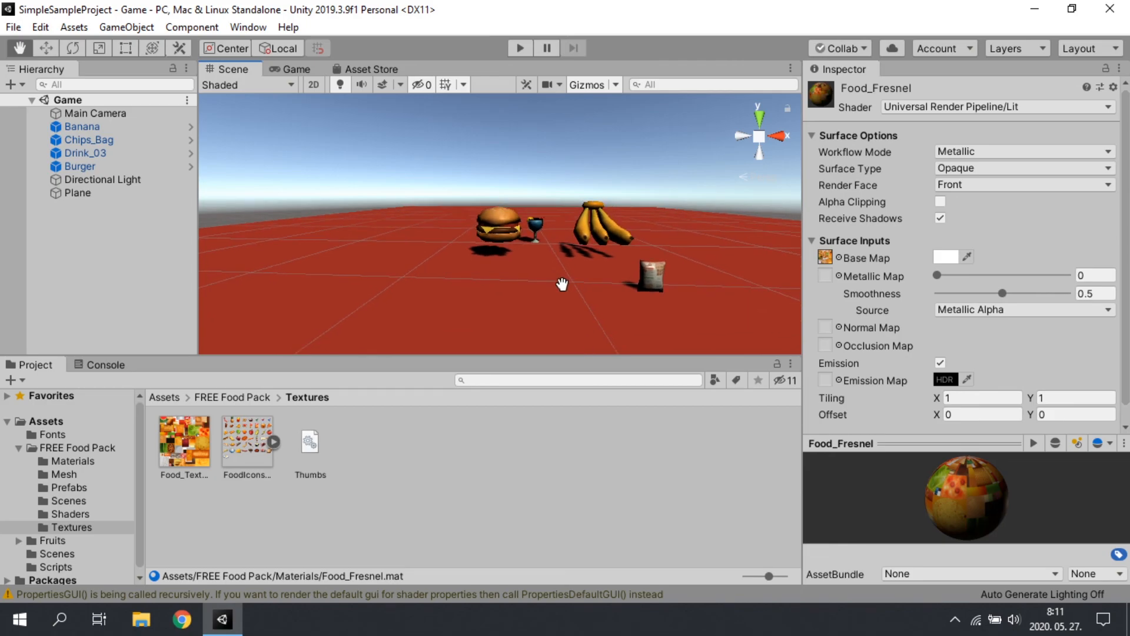